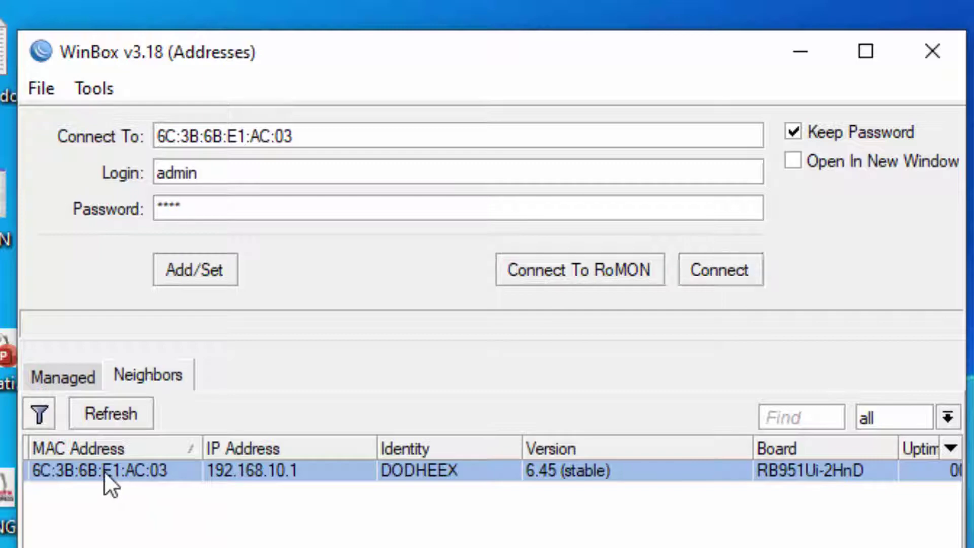
Connect to the router as admin and reset its configuration with No Default Configuration ticked.
click(104, 472)
click(733, 272)
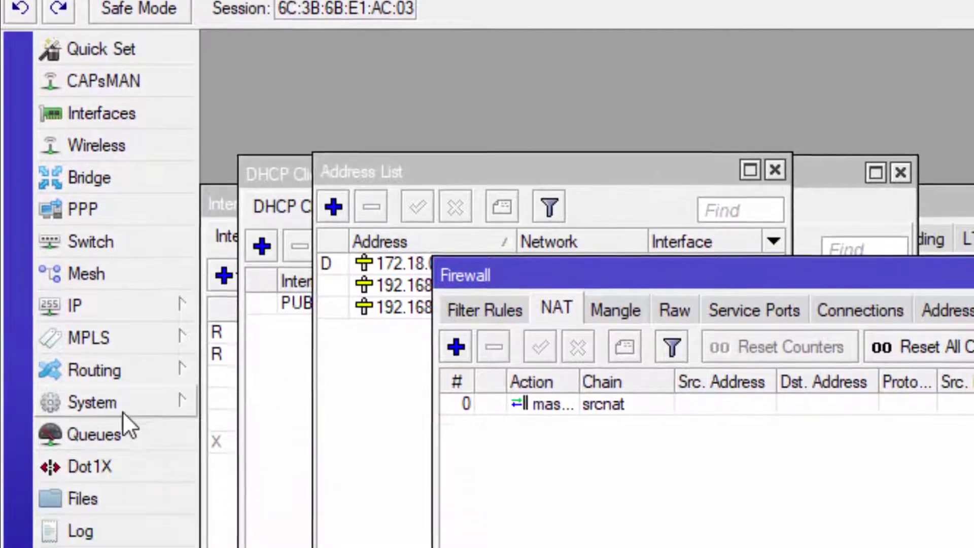
click(93, 479)
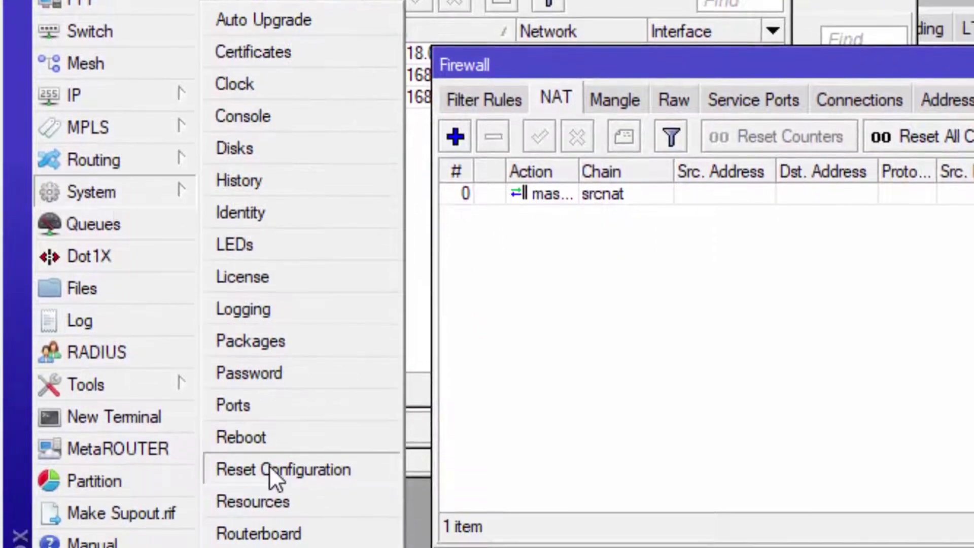
click(269, 469)
click(514, 216)
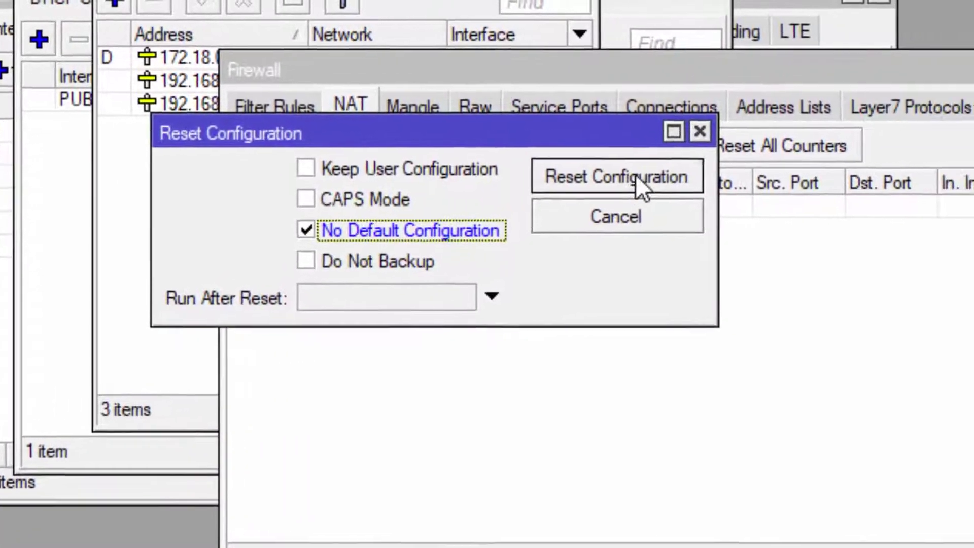
click(835, 165)
click(768, 318)
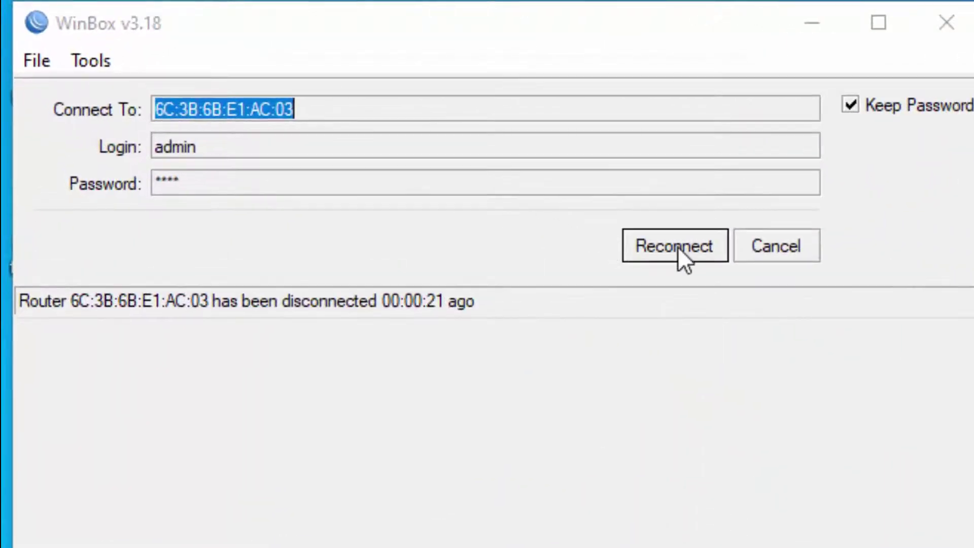
Clear the stored password, reconnect to the reset router as admin, and close all leftover windows.
click(678, 246)
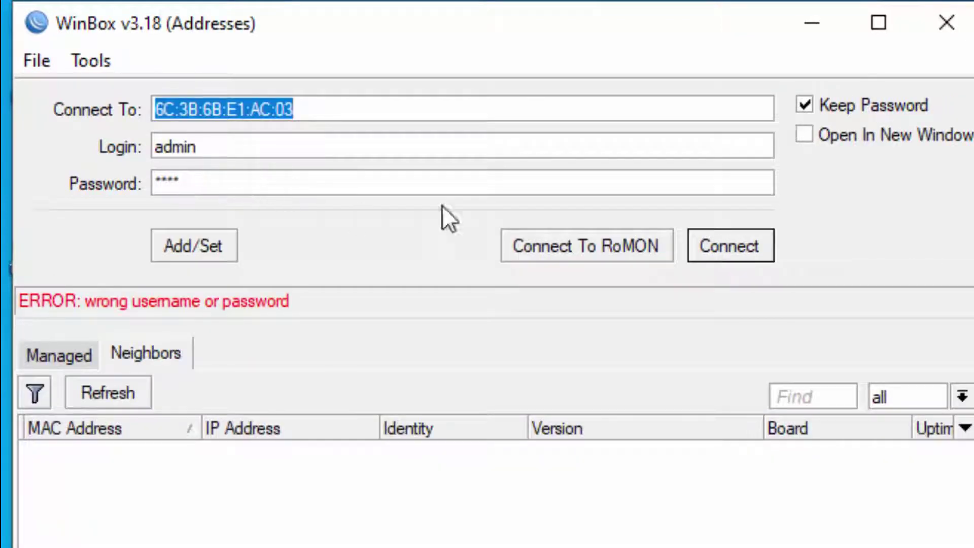
drag(260, 191, 98, 191)
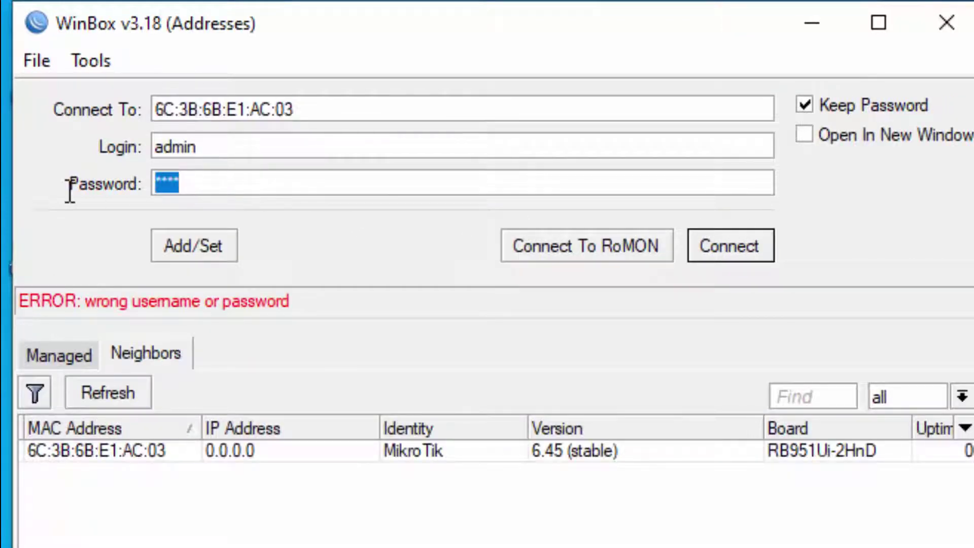
key(BackSpace)
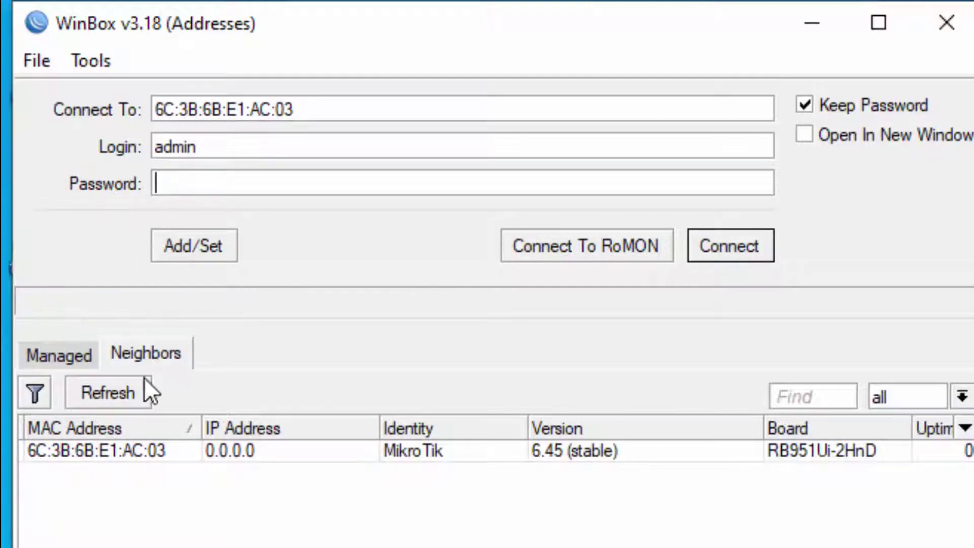
click(108, 456)
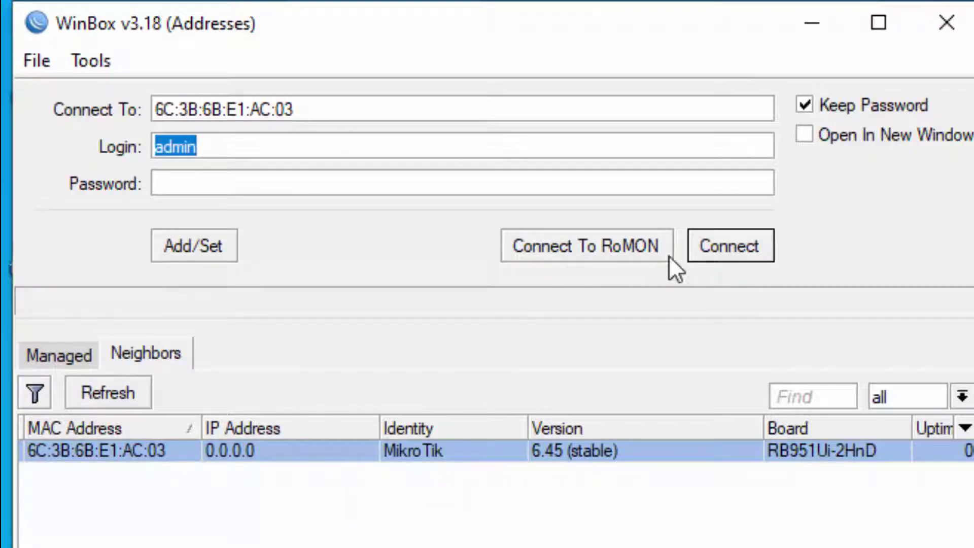
click(729, 248)
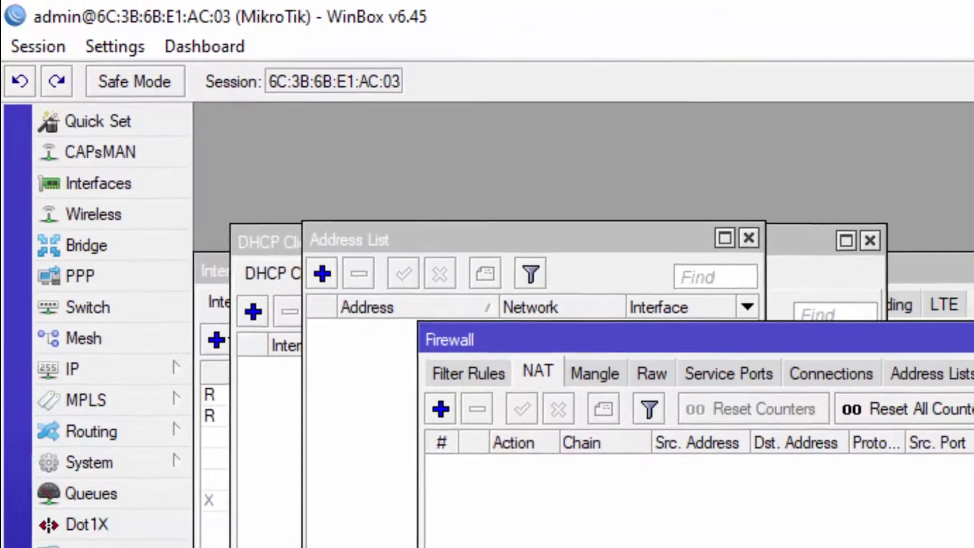
click(39, 45)
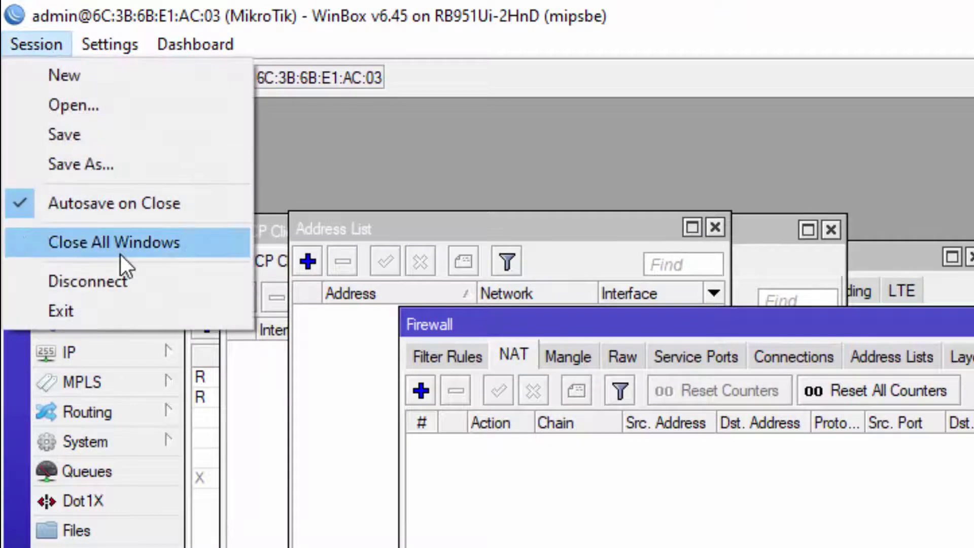
click(120, 253)
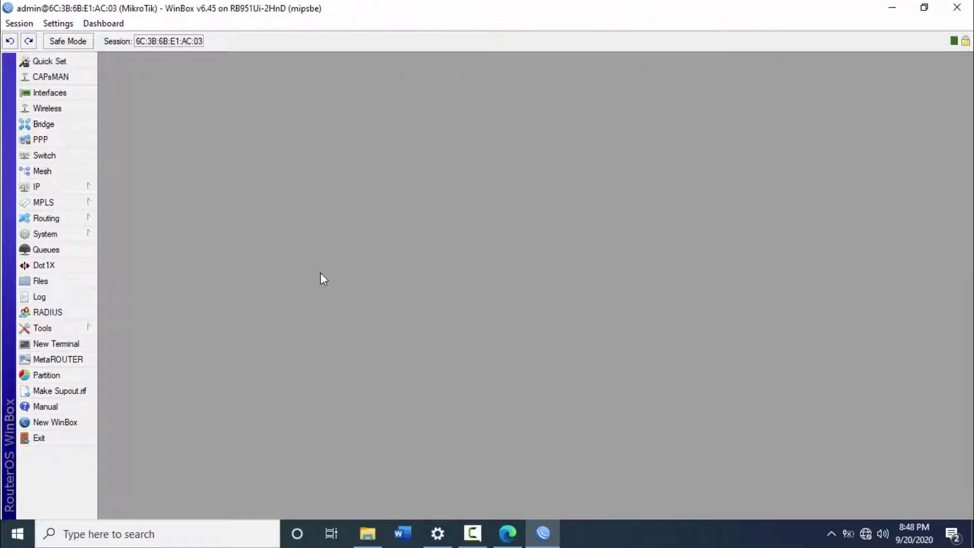
In the interface list, rename ether1 to PUBLIC.
click(507, 532)
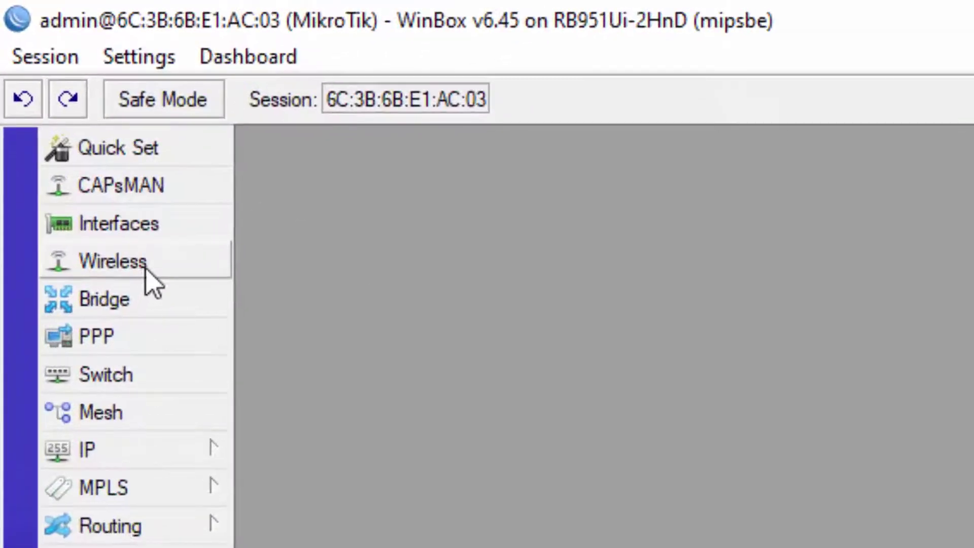
click(153, 230)
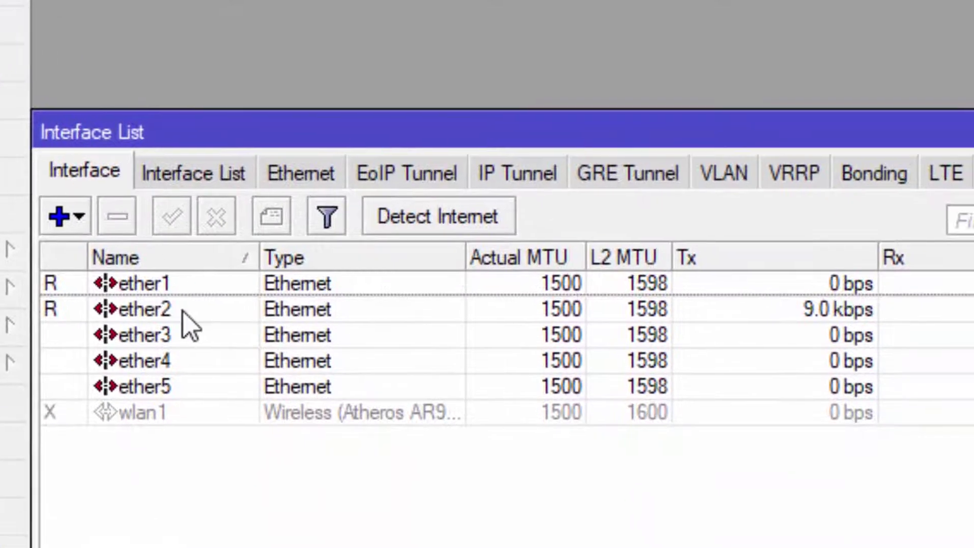
click(248, 289)
double_click(247, 291)
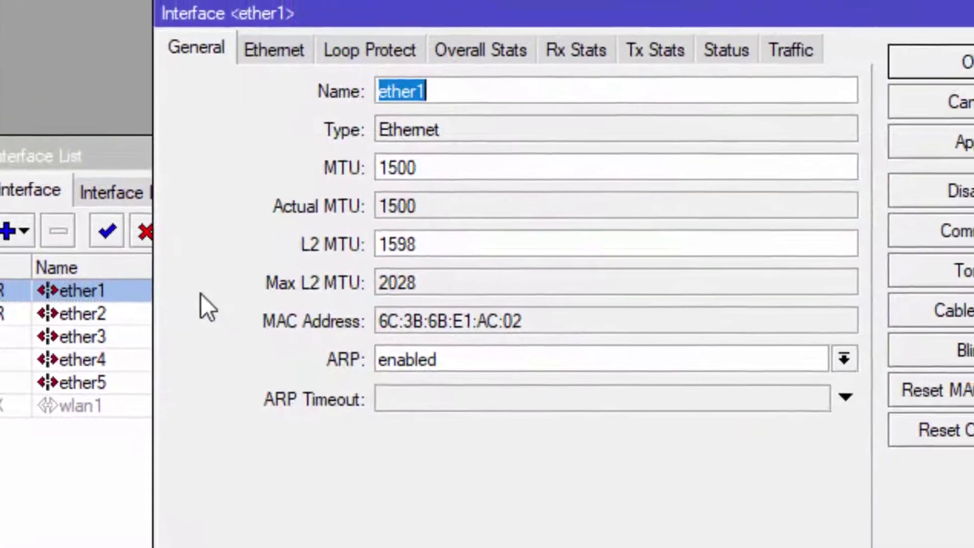
text(PUBLIC)
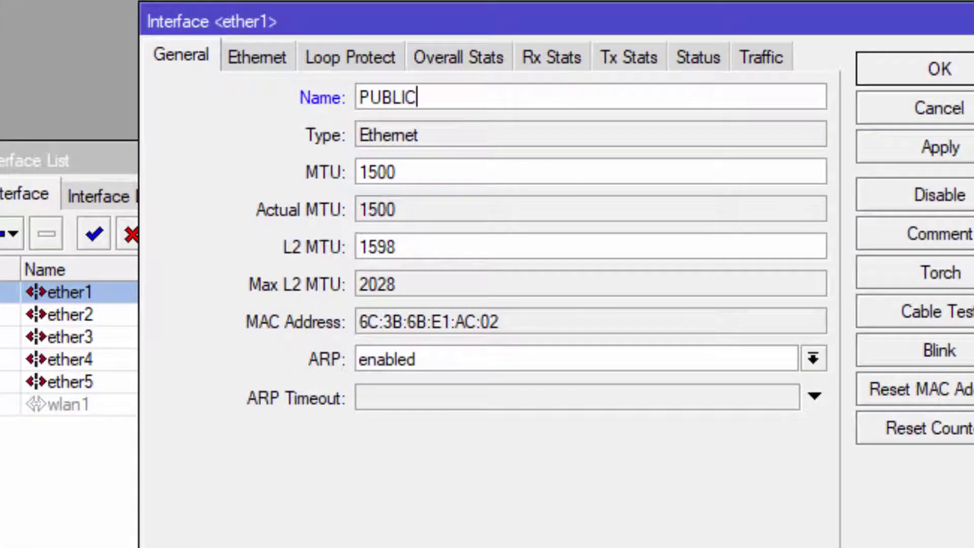
key(Return)
Rename ether2 to DHCP and ether3 to HOTSPOT.
click(50, 318)
double_click(50, 318)
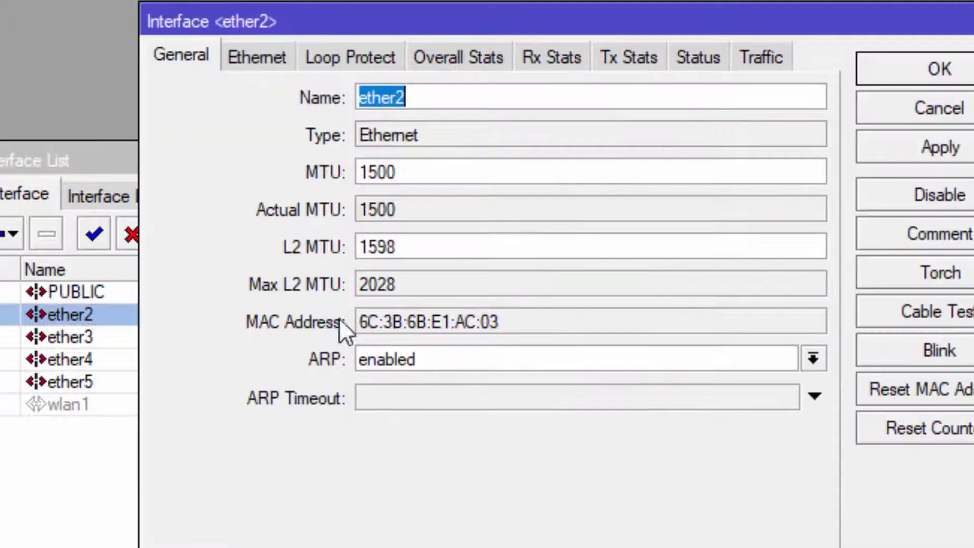
text(DHCP)
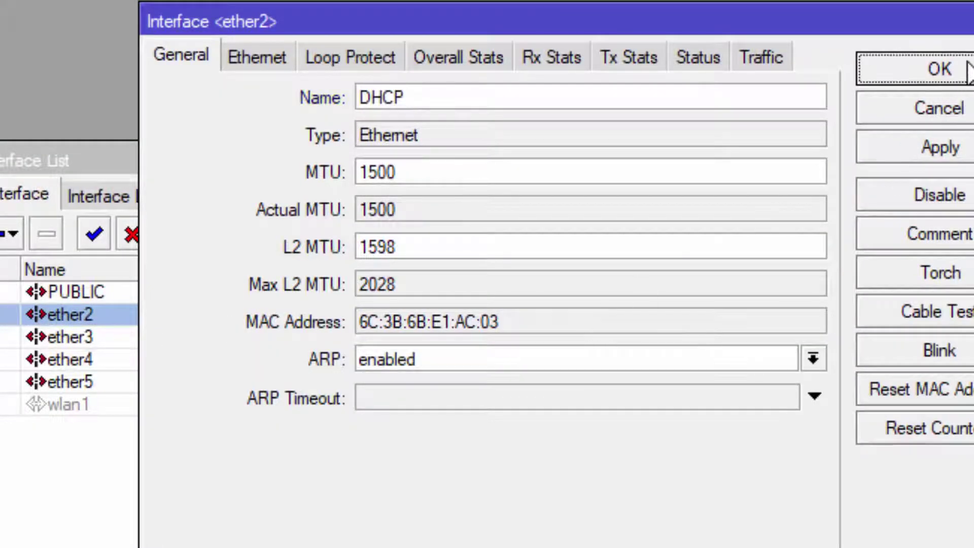
click(944, 67)
double_click(182, 334)
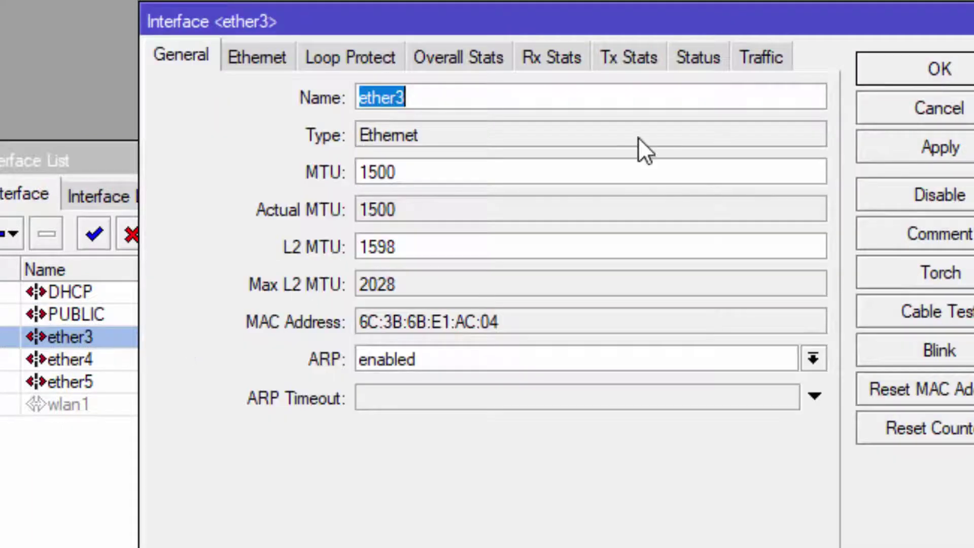
text(HOS)
key(BackSpace)
text(T)
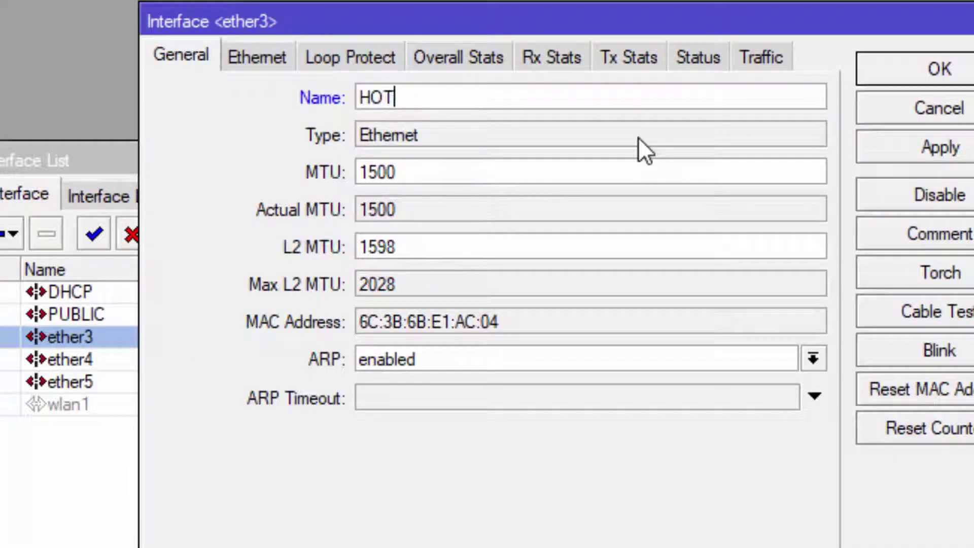
text(SPOT)
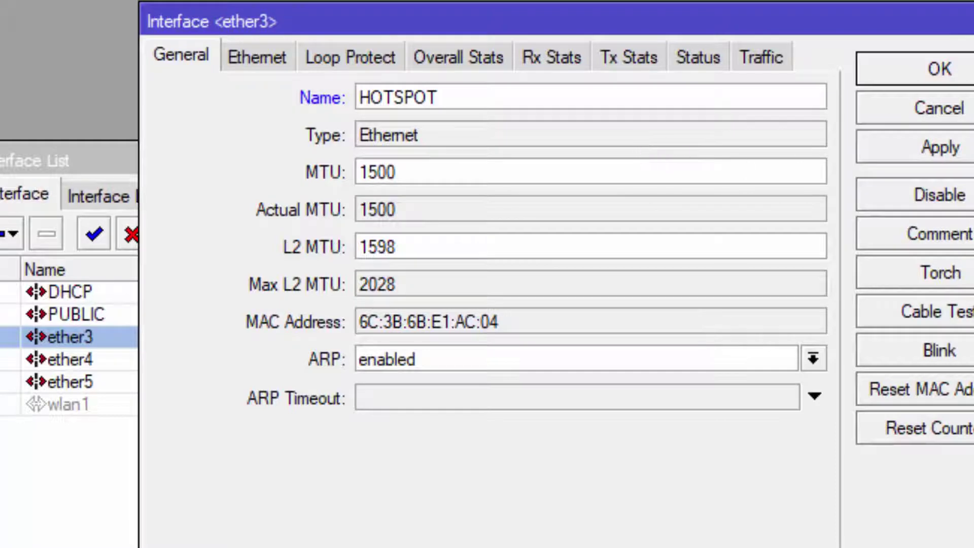
key(Return)
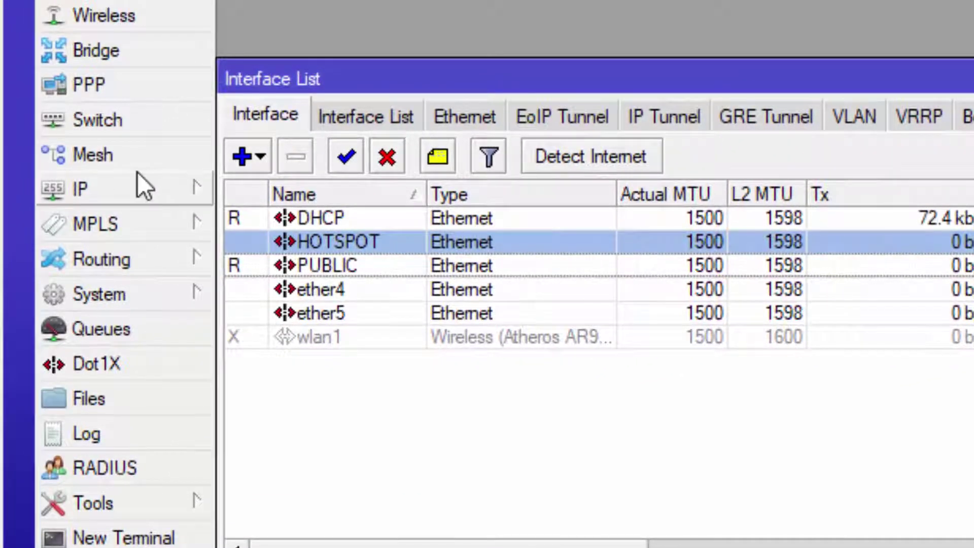
Create a DHCP client on interface PUBLIC, which gets 172.18.0.2/24, then close the DHCP Client list.
click(126, 184)
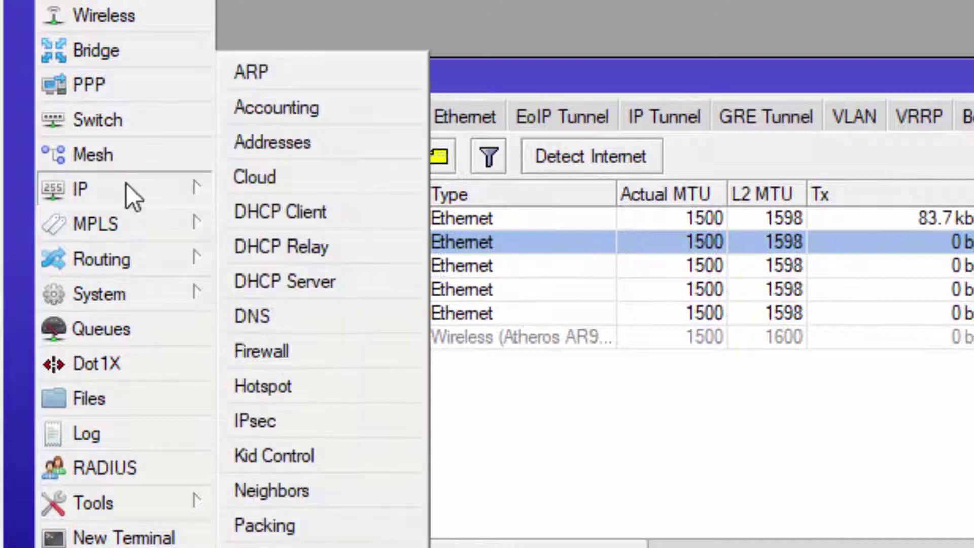
click(337, 218)
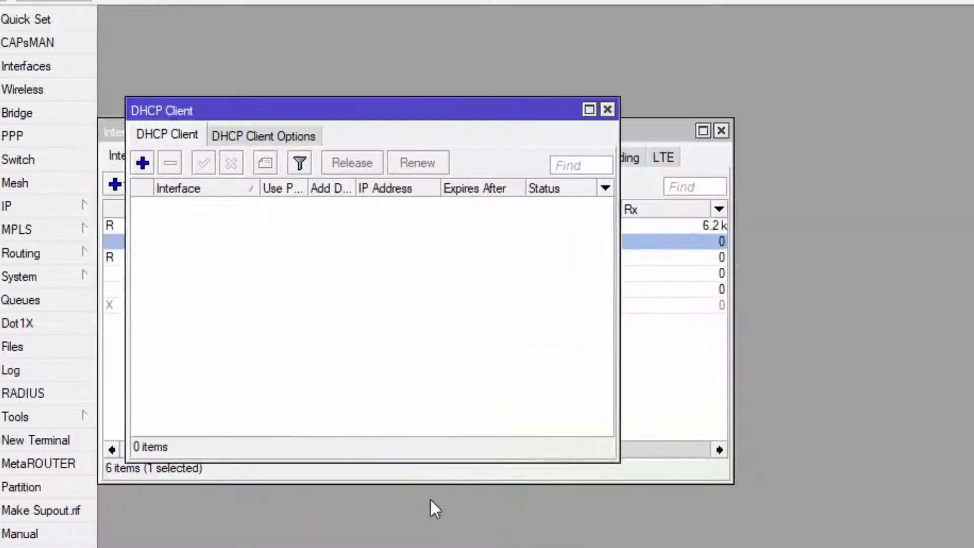
click(142, 162)
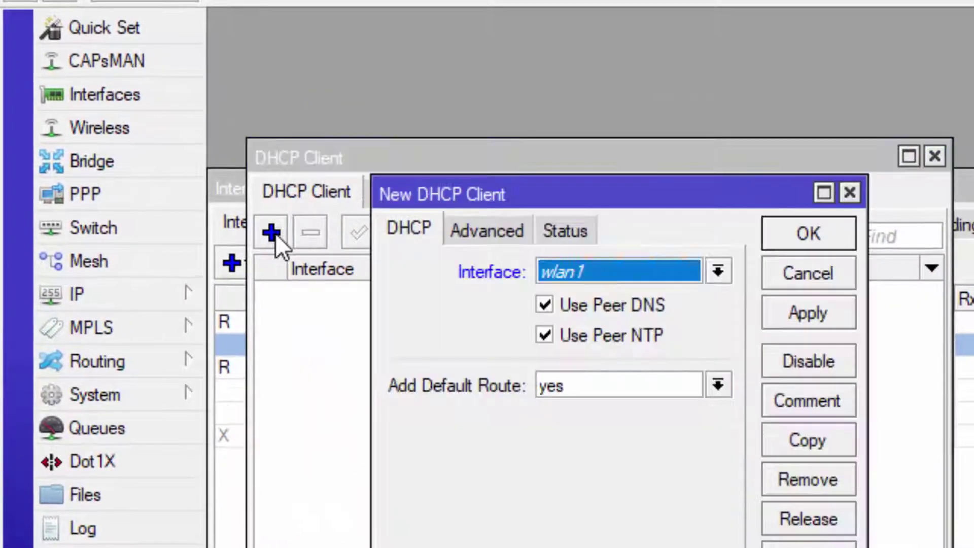
click(651, 269)
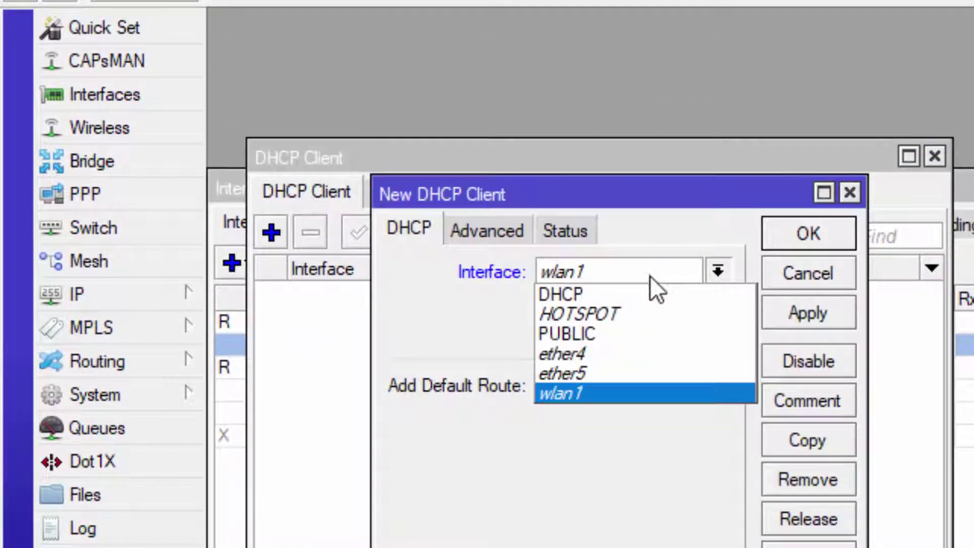
click(629, 333)
click(811, 243)
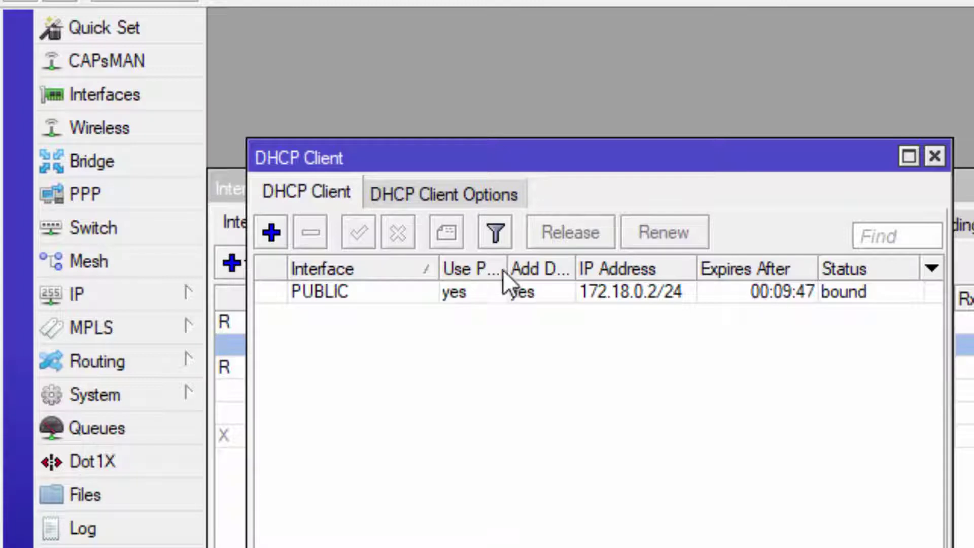
click(933, 154)
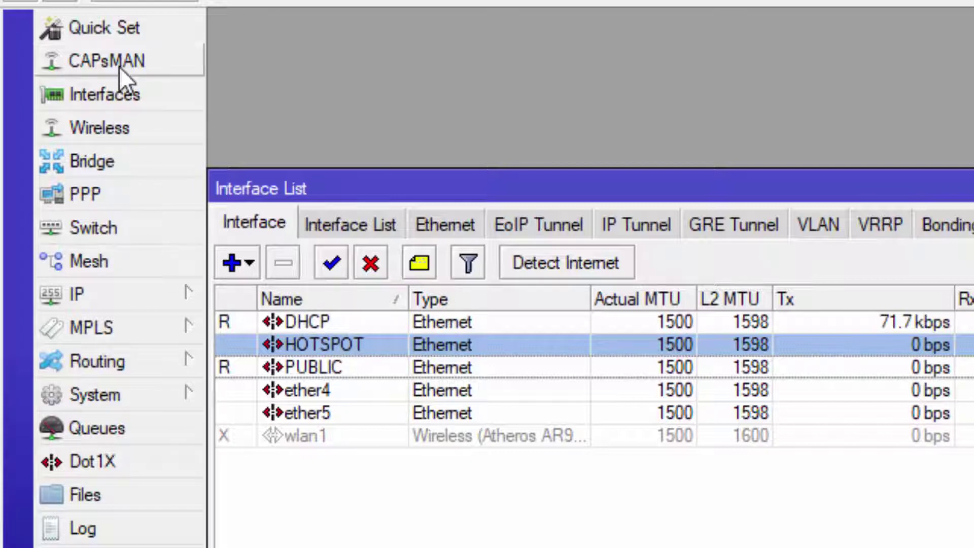
Add IP address 192.168.10.1/25 on the DHCP interface.
click(121, 297)
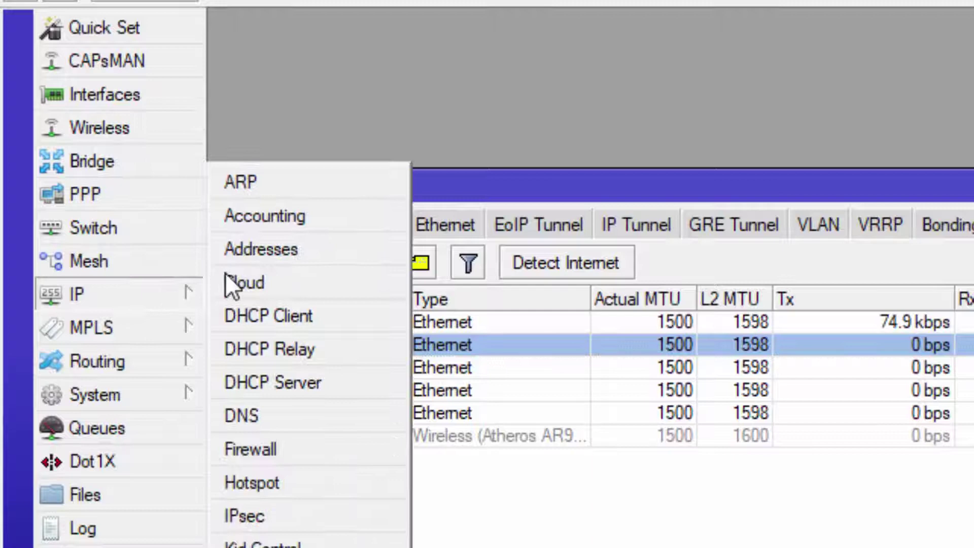
click(297, 251)
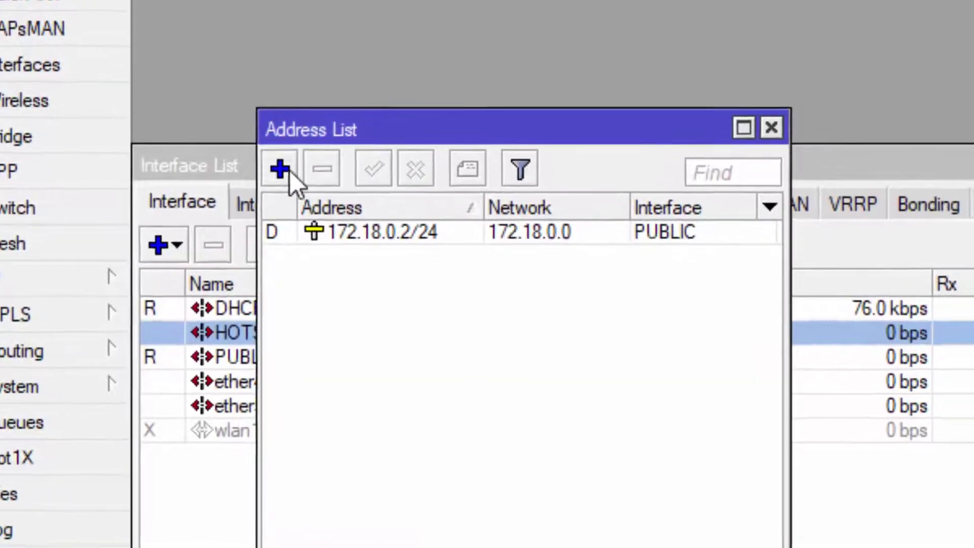
click(345, 192)
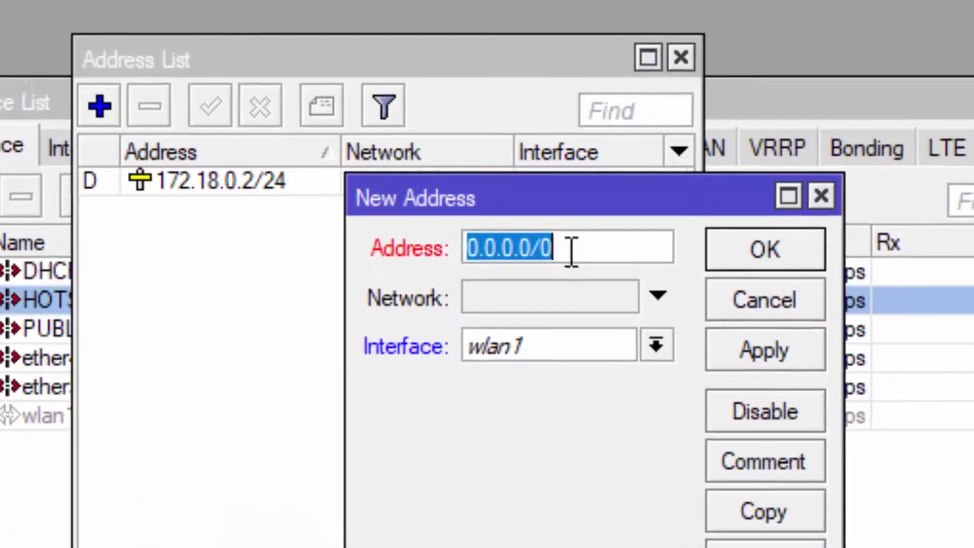
text(192)
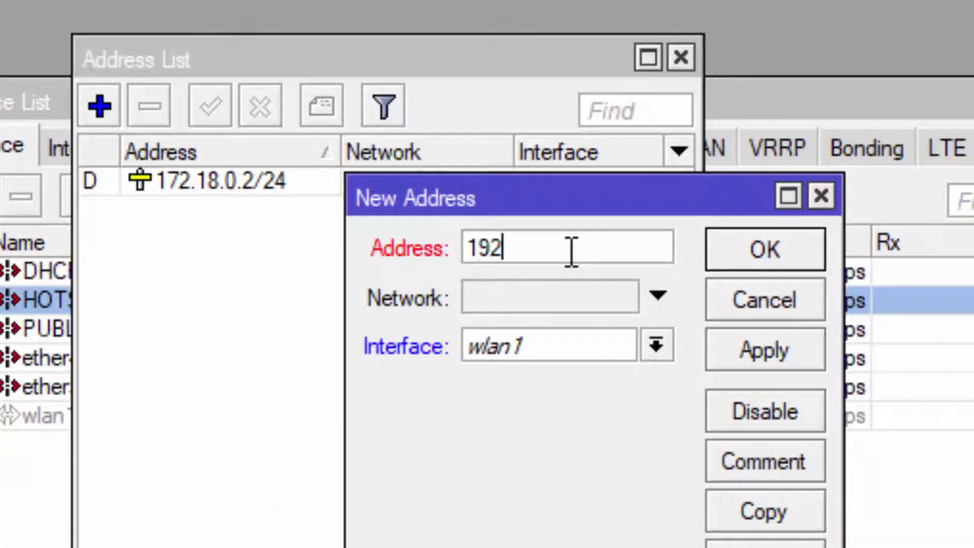
text(.168)
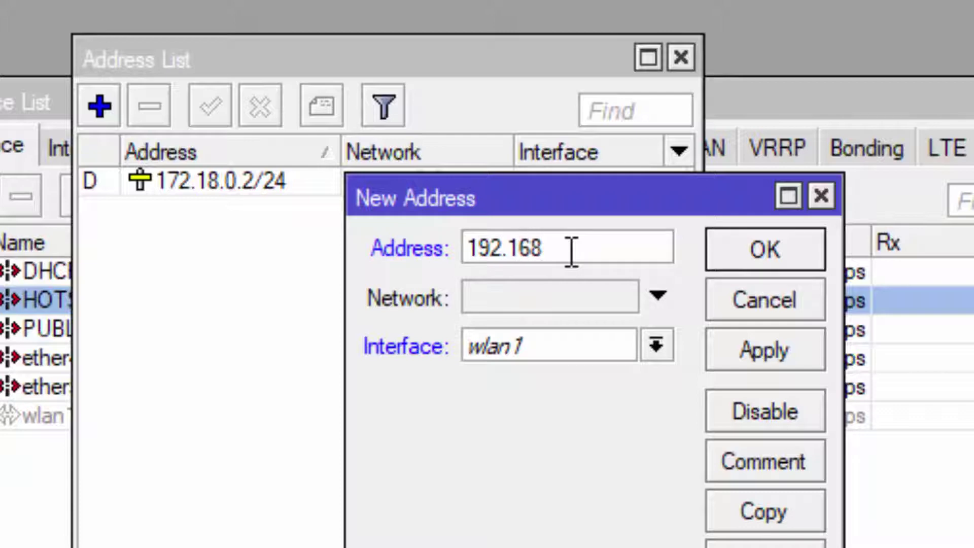
text(.10.1/25)
click(578, 339)
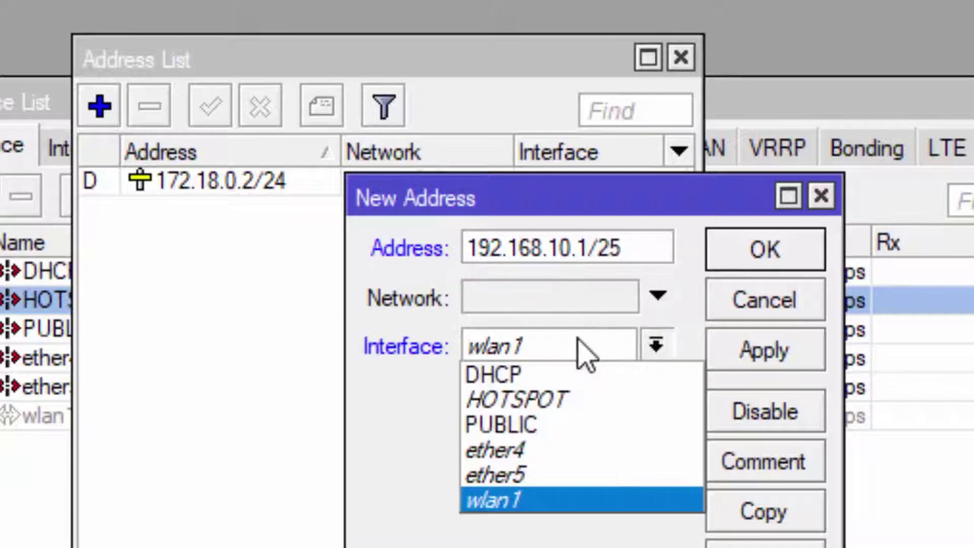
click(571, 374)
click(806, 249)
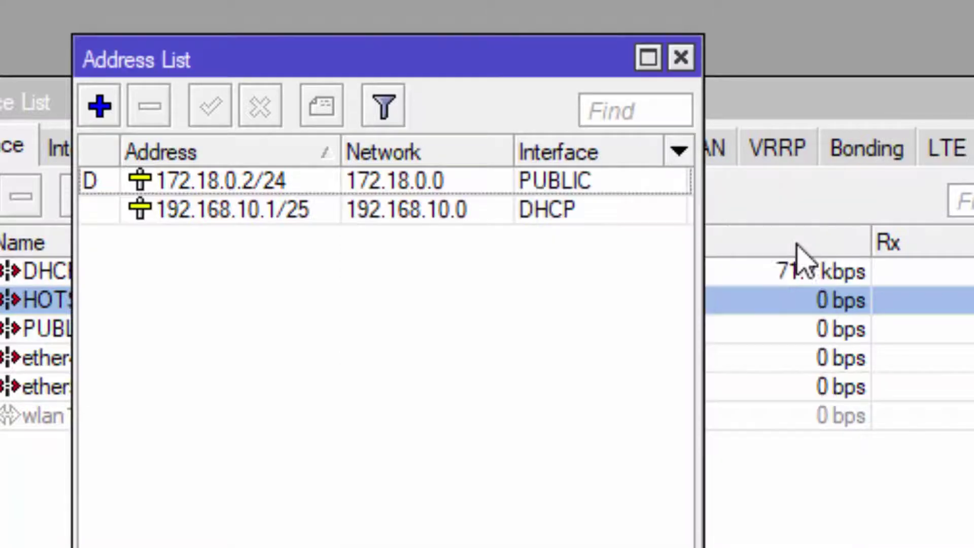
Add IP address 192.168.20.1/26 on the HOTSPOT interface.
click(100, 107)
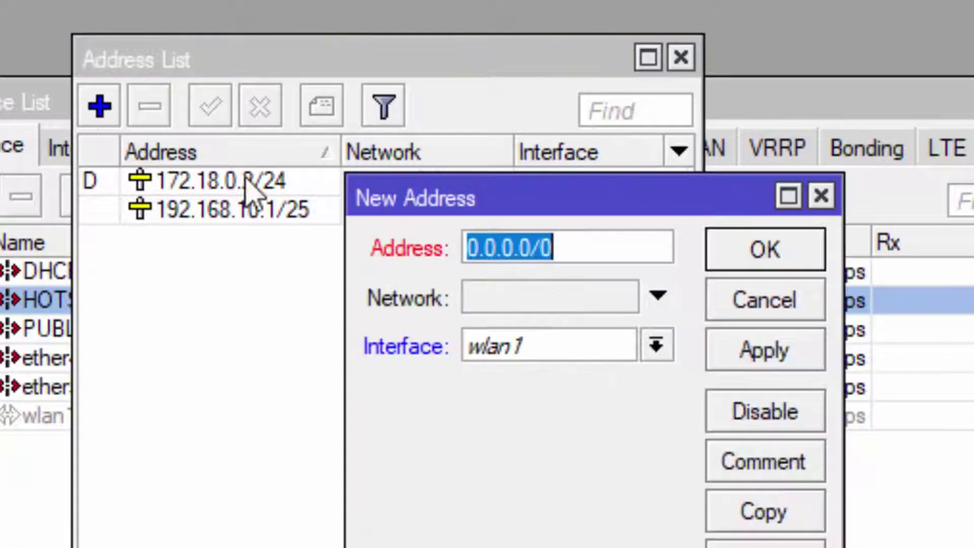
text(192)
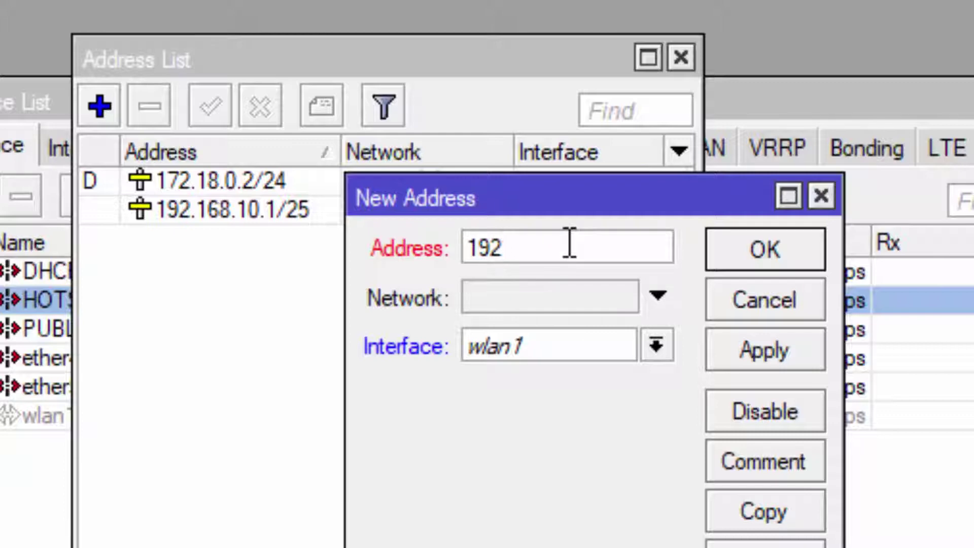
text(.168.)
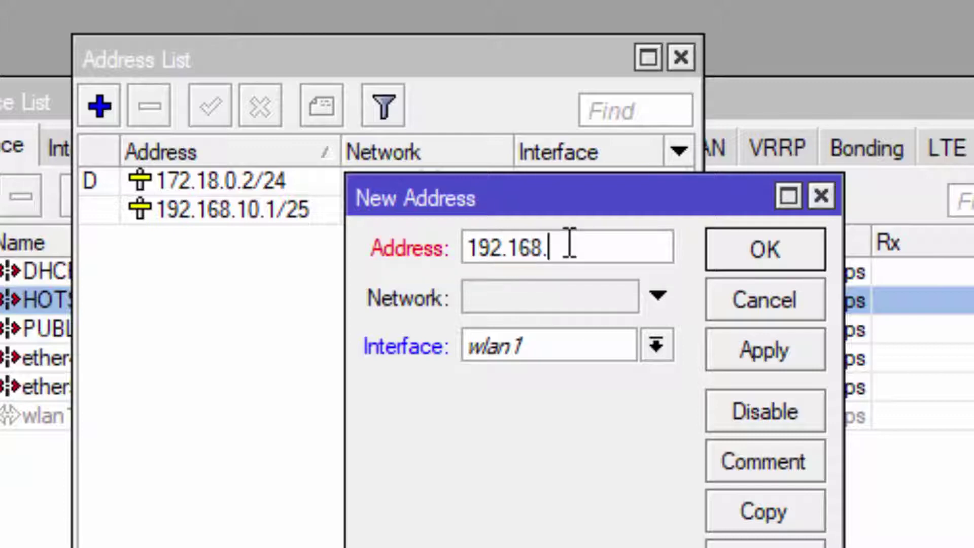
text(20.1)
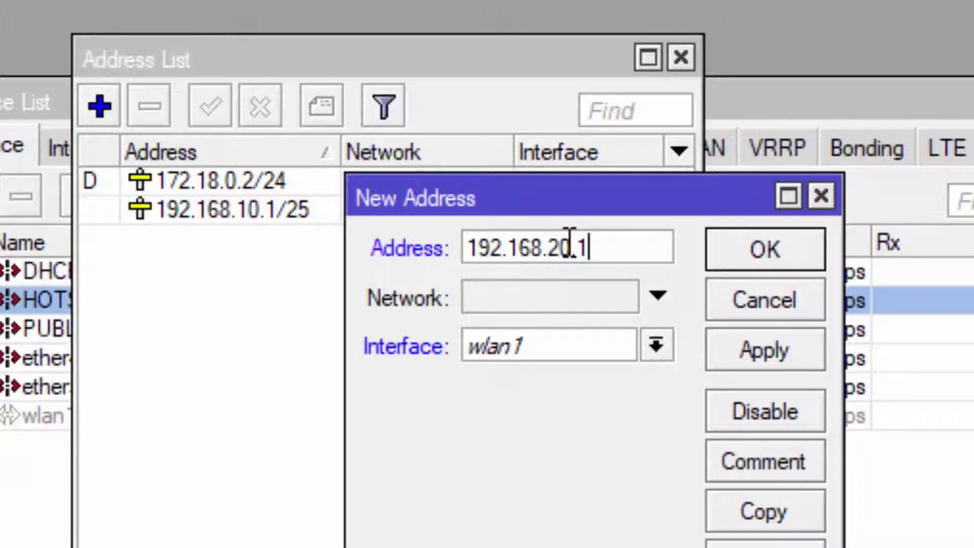
text(/26)
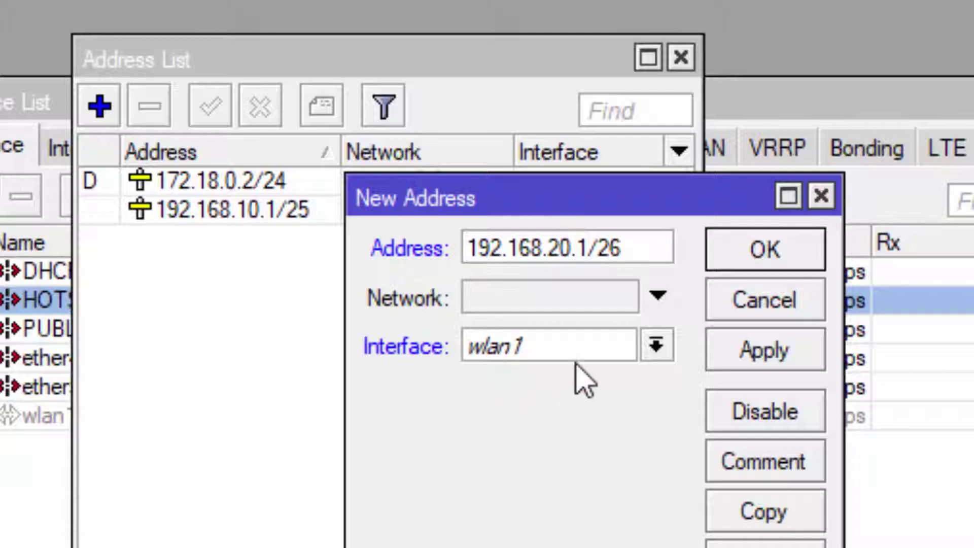
click(619, 345)
click(582, 398)
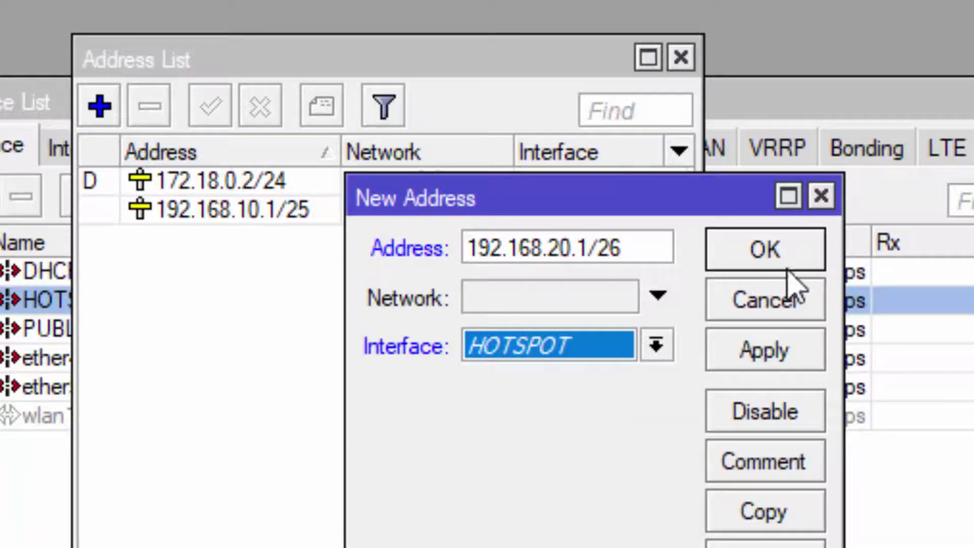
click(816, 260)
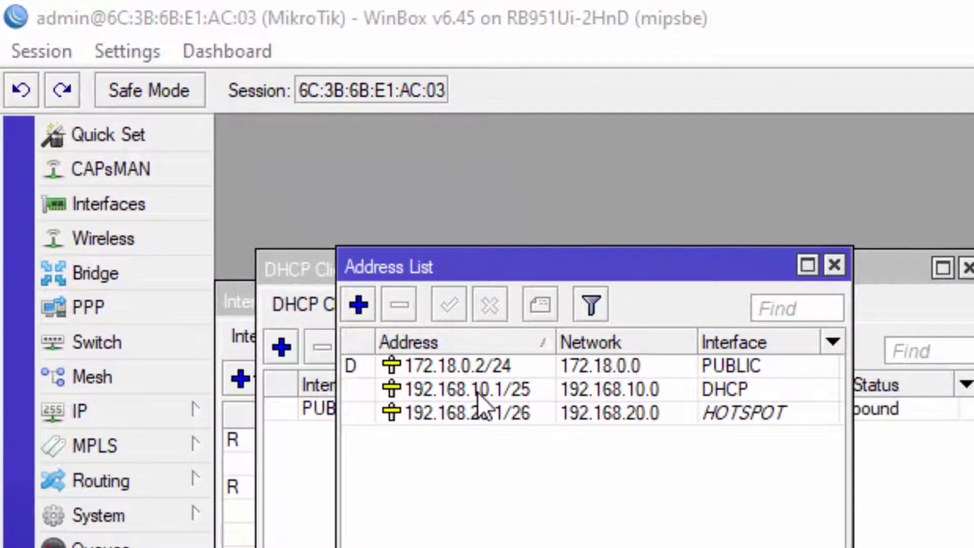
mouse_move(252, 219)
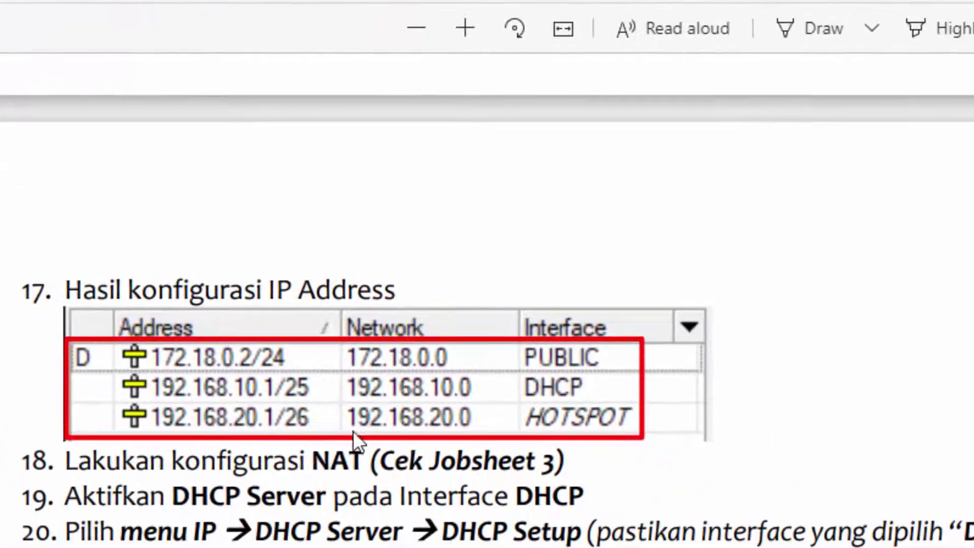
Highlight the jobsheet's NAT configuration step and its Jobsheet 3 reference, then return to WinBox's IP menu.
drag(305, 459, 381, 459)
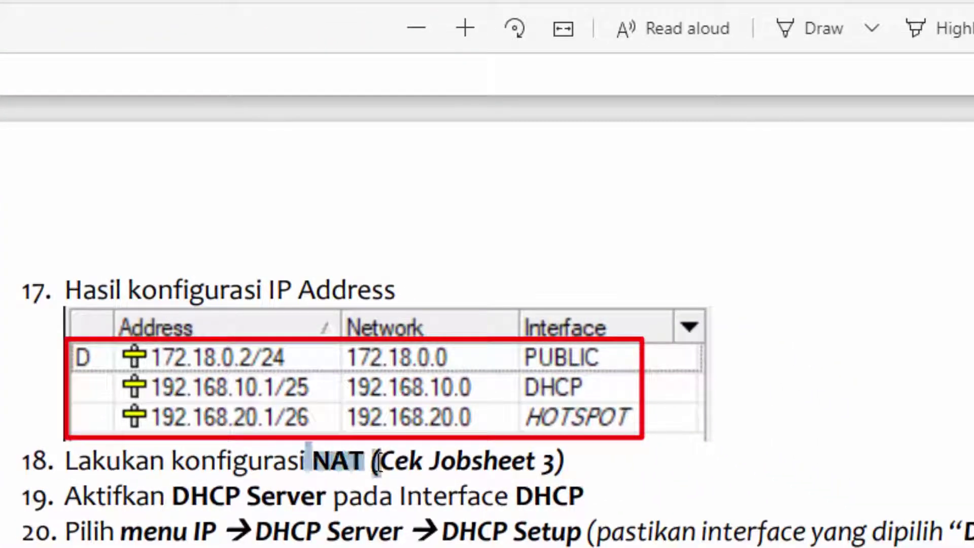
click(197, 459)
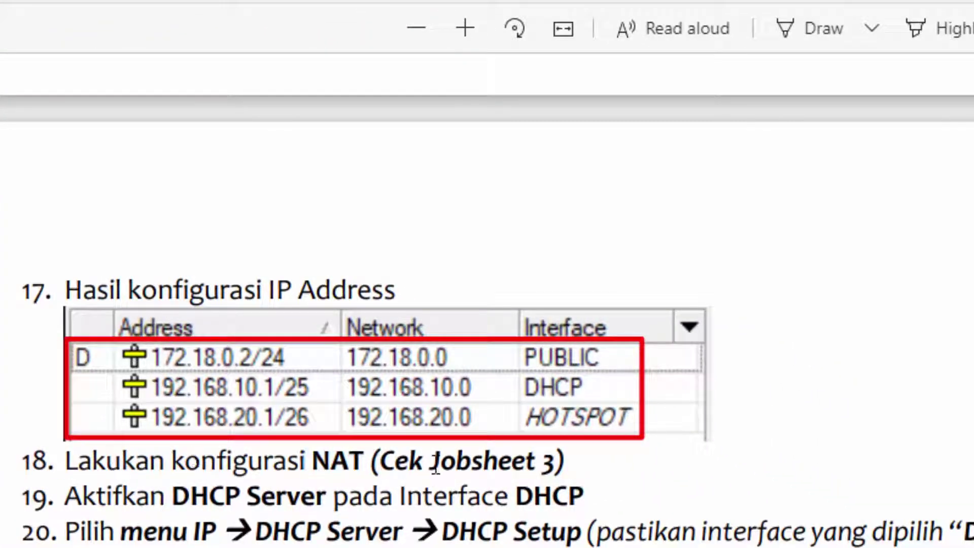
drag(567, 464, 530, 462)
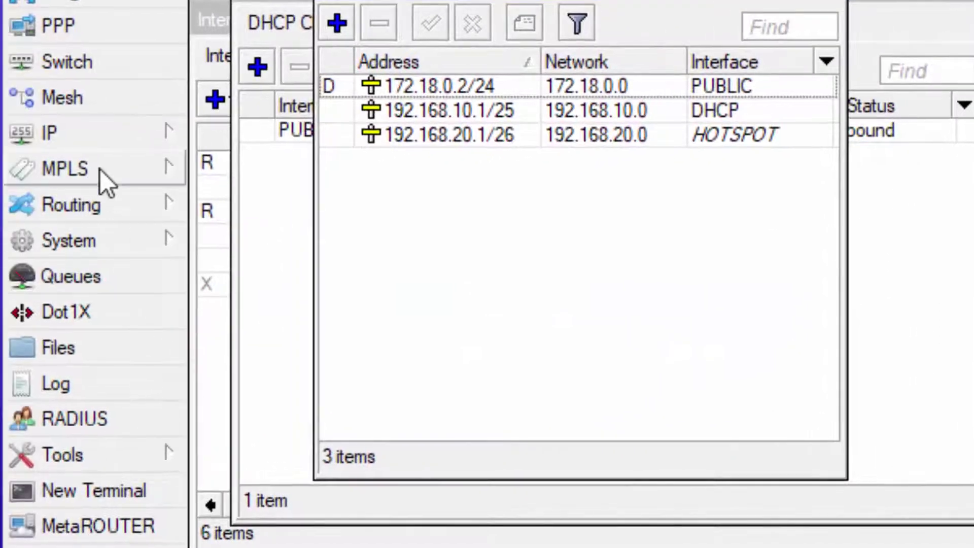
click(54, 147)
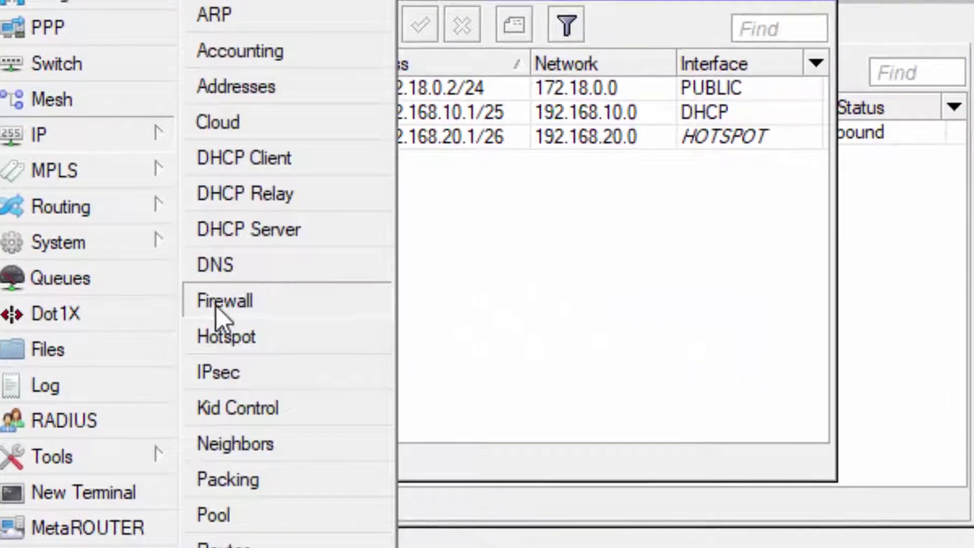
Create a firewall NAT rule with chain srcnat, out interface PUBLIC and action masquerade.
click(231, 300)
click(272, 193)
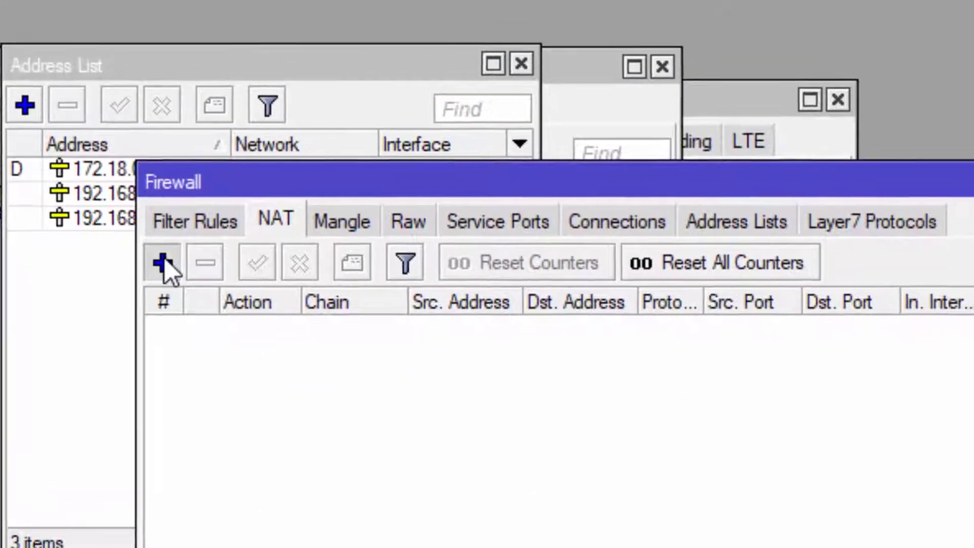
click(160, 233)
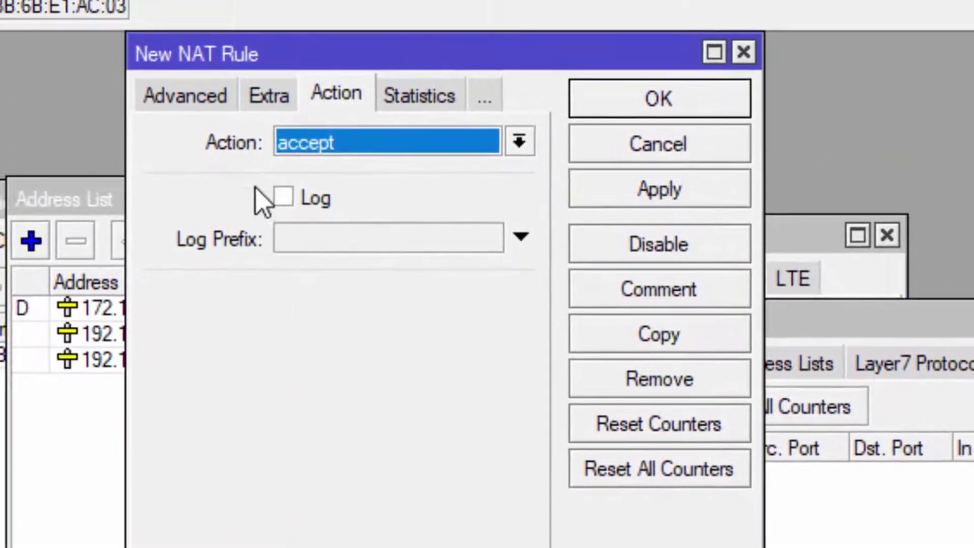
click(181, 45)
click(179, 43)
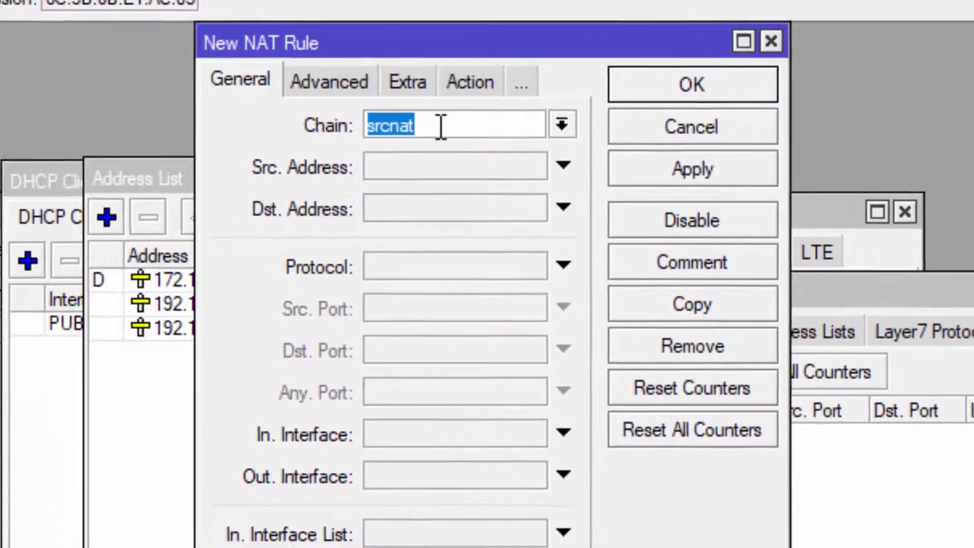
click(390, 143)
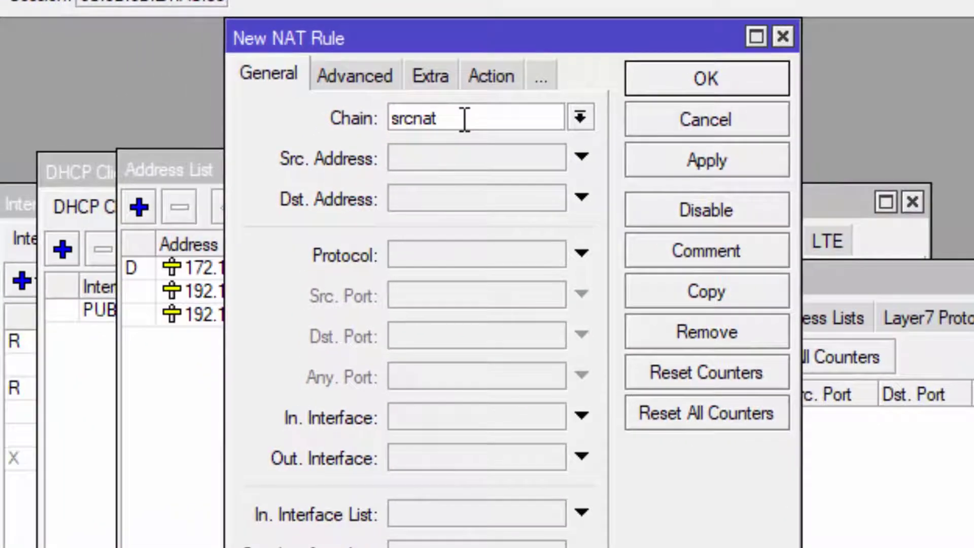
click(452, 461)
click(452, 463)
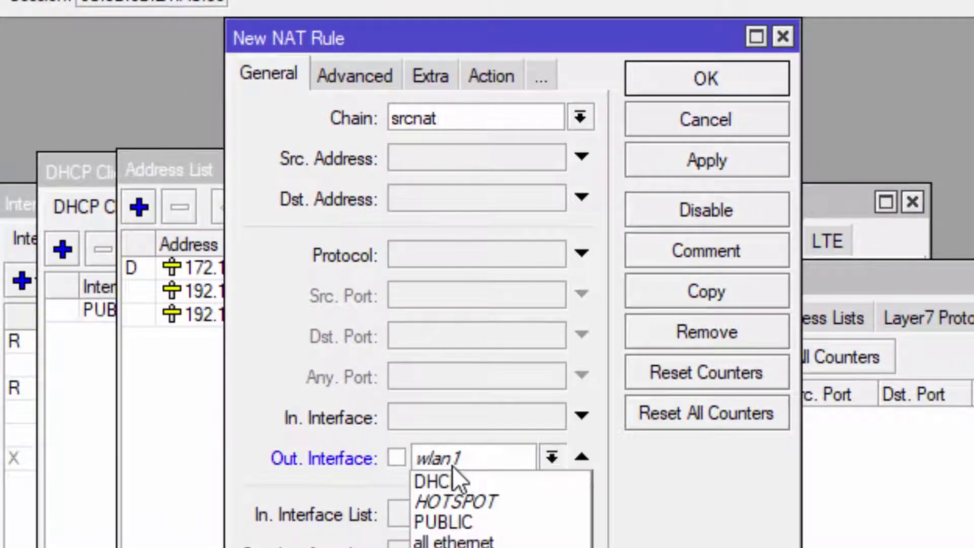
click(451, 518)
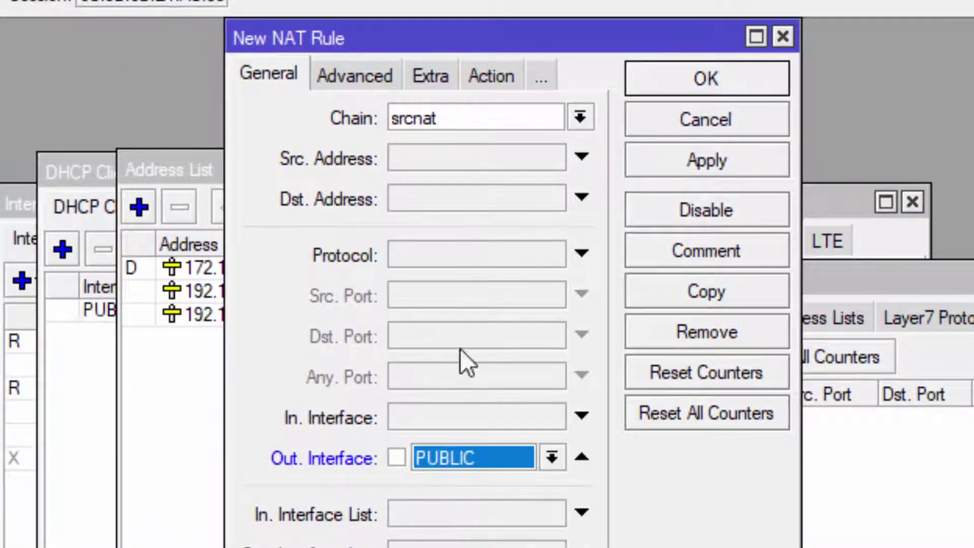
click(491, 78)
click(479, 115)
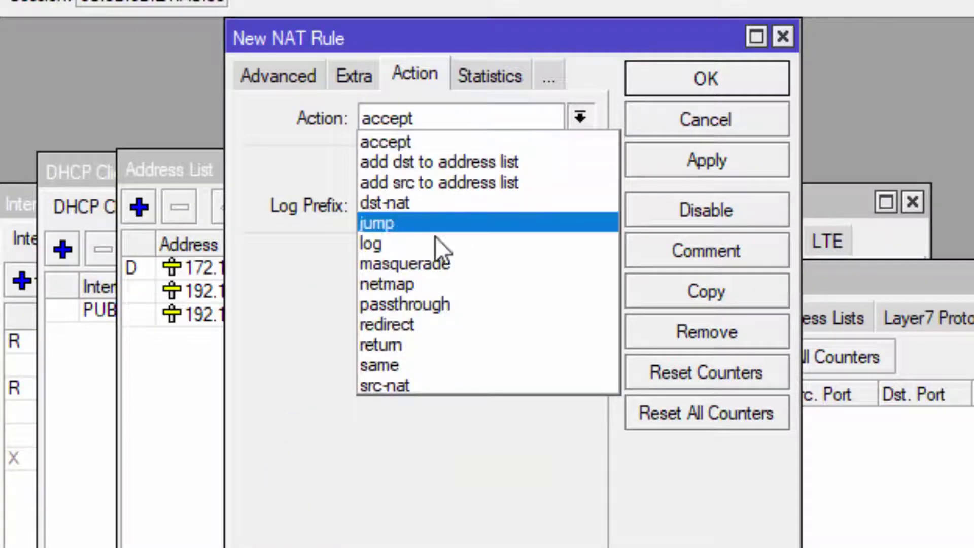
click(425, 261)
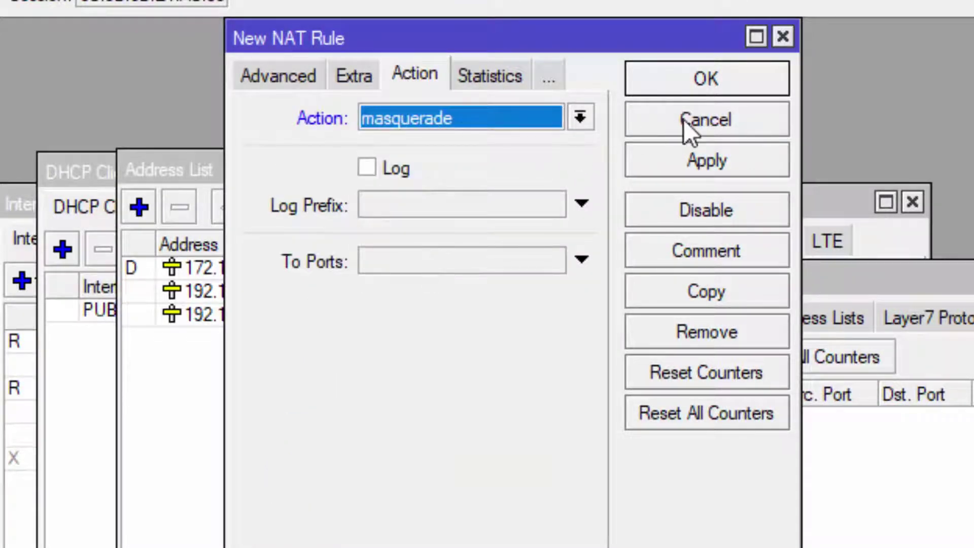
Save the masquerade NAT rule and scroll the jobsheet to the DHCP Server steps 19–20.
click(746, 74)
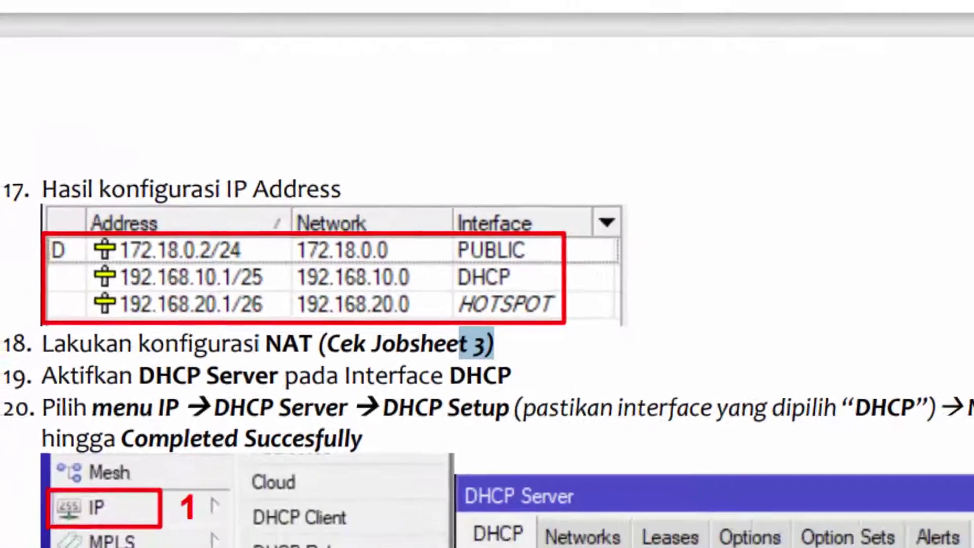
scroll(414, 350, down, 3)
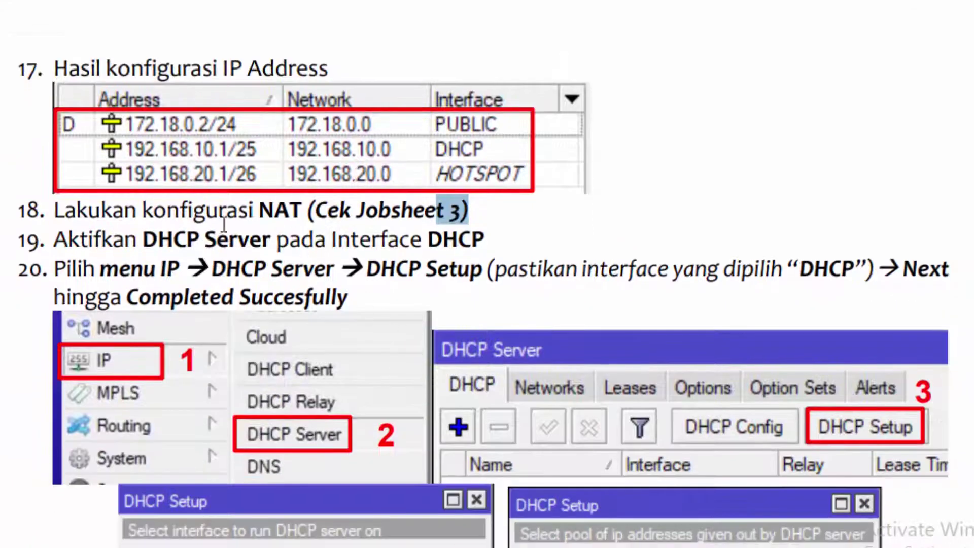
drag(145, 239, 250, 239)
scroll(262, 264, down, 8)
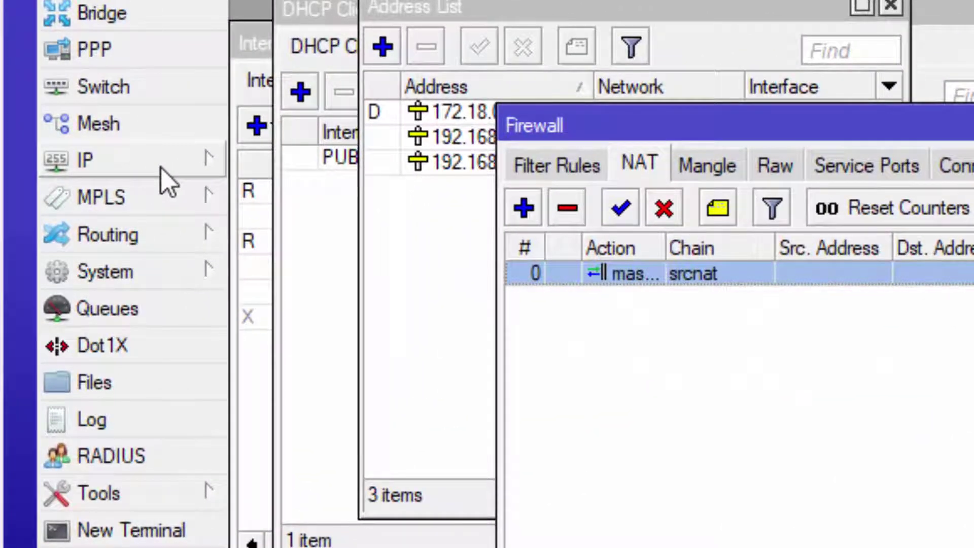
Start the DHCP Setup wizard with the DHCP interface as the server interface.
click(161, 169)
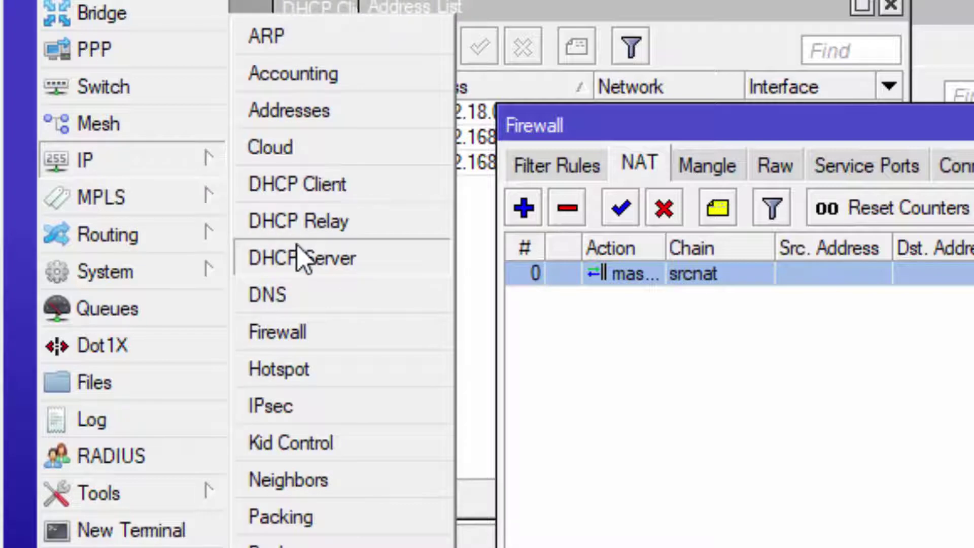
click(322, 263)
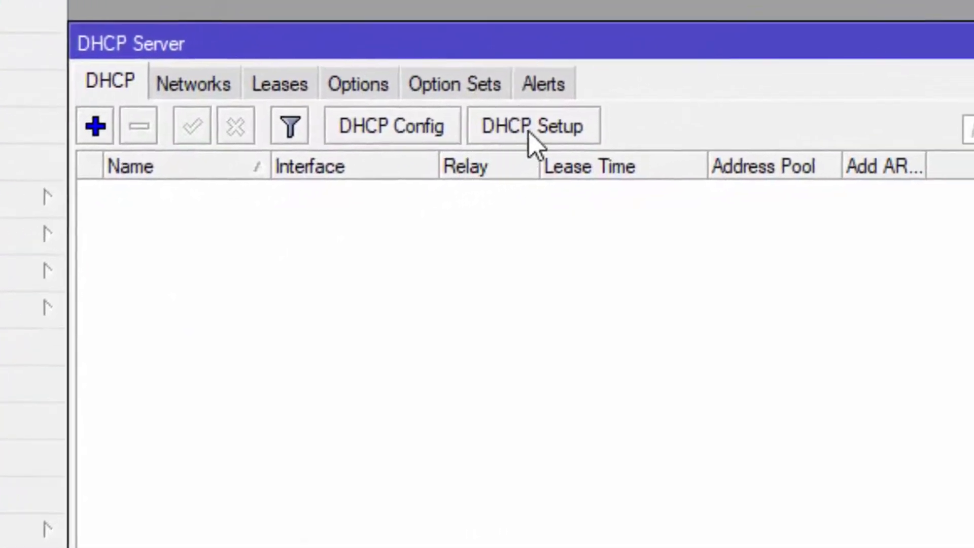
click(540, 131)
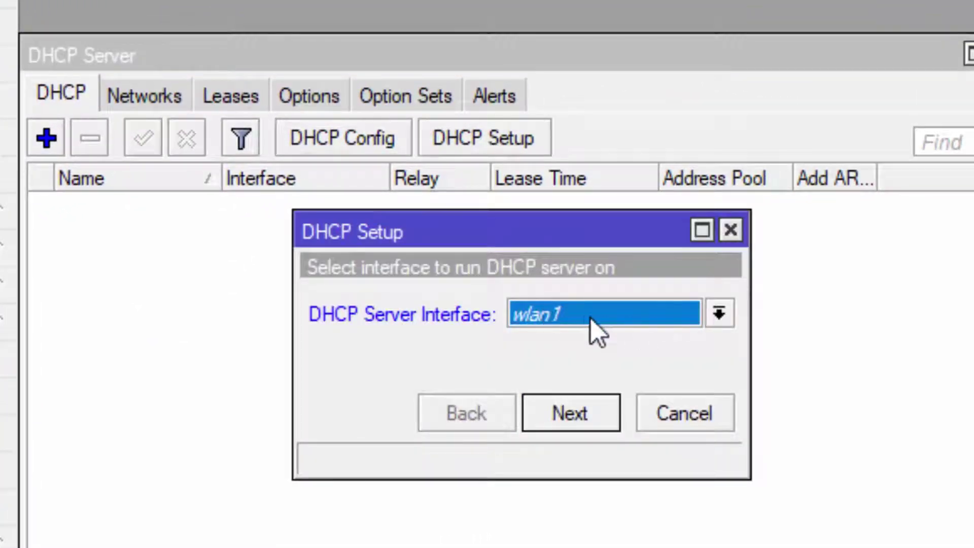
click(658, 310)
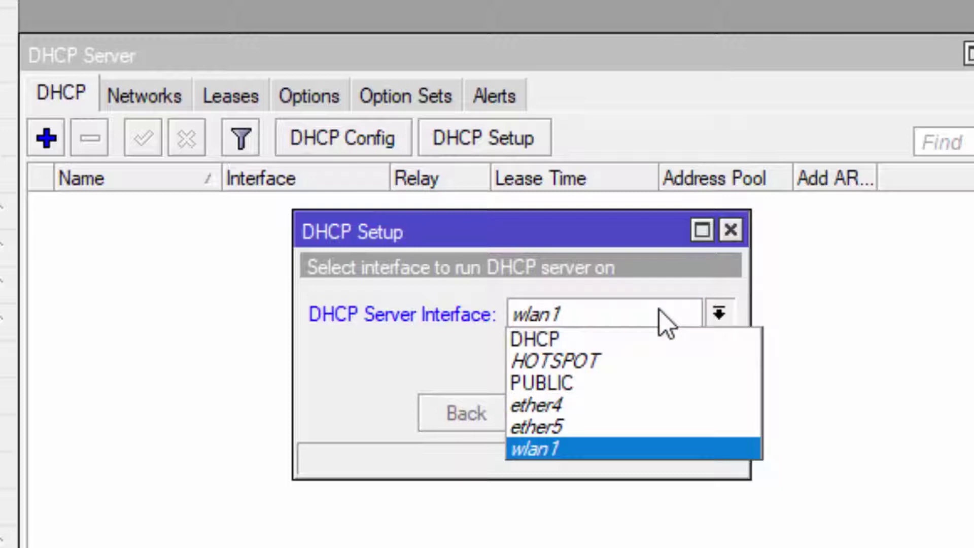
click(592, 339)
click(587, 414)
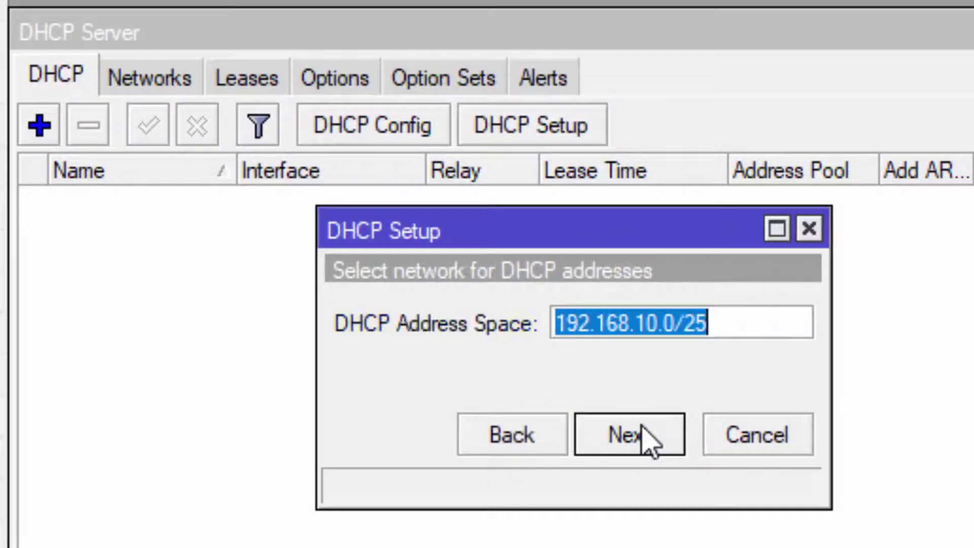
Accept the 192.168.10.0/25 address space, suggested gateway, pool, DNS and 00:10:00 lease time.
click(643, 431)
click(643, 432)
click(642, 435)
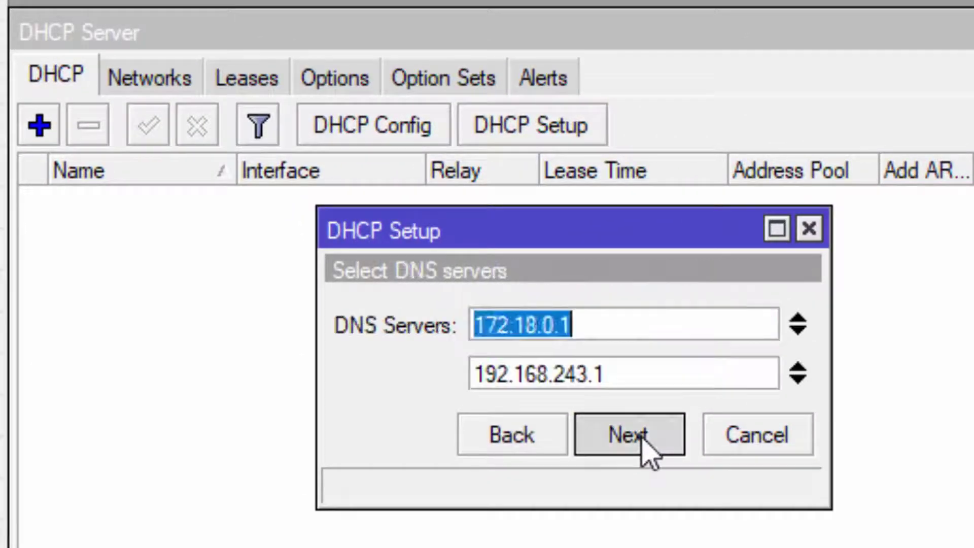
click(641, 440)
click(635, 442)
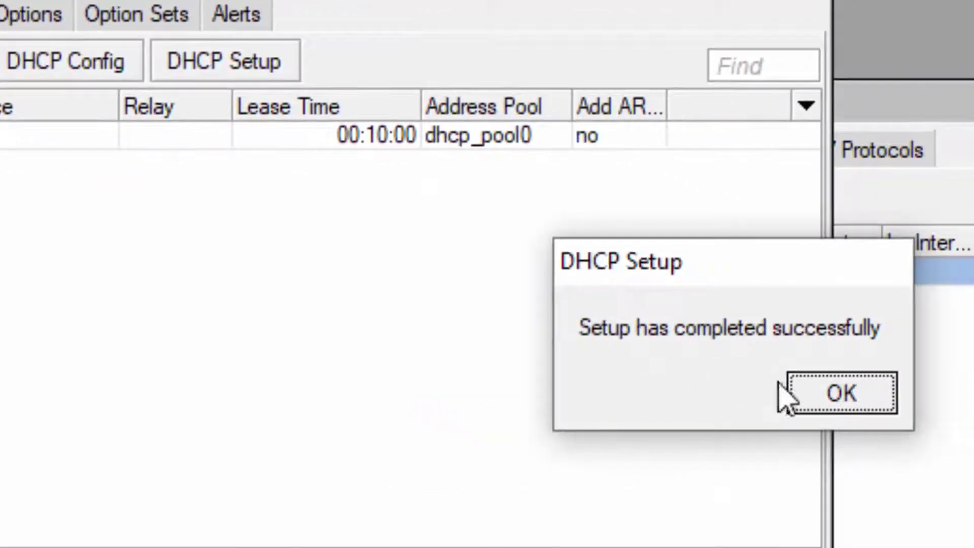
click(812, 389)
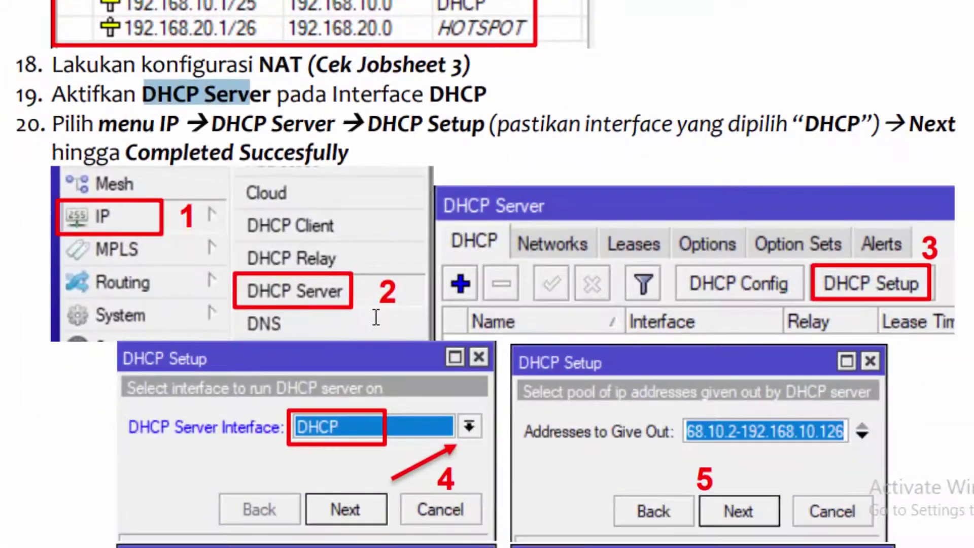
scroll(376, 318, down, 20)
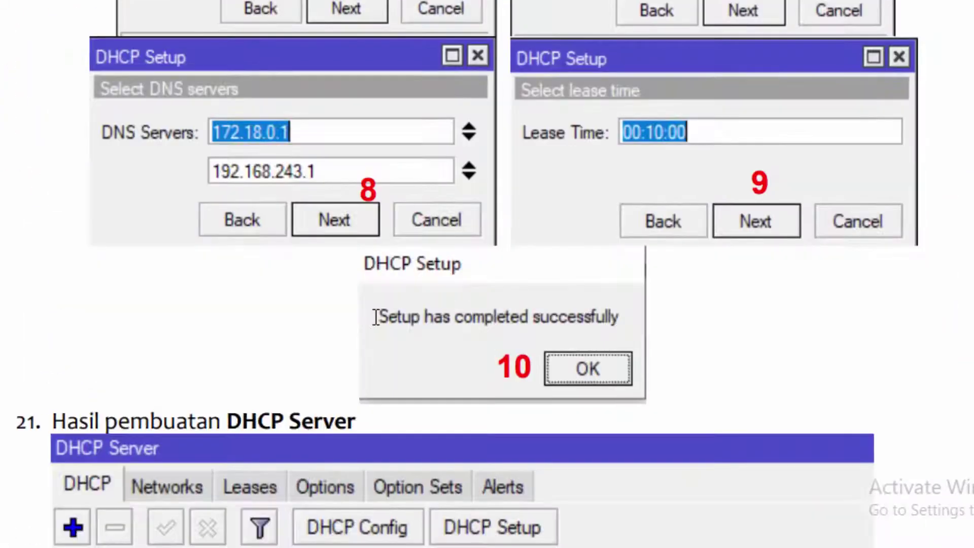
scroll(376, 318, down, 4)
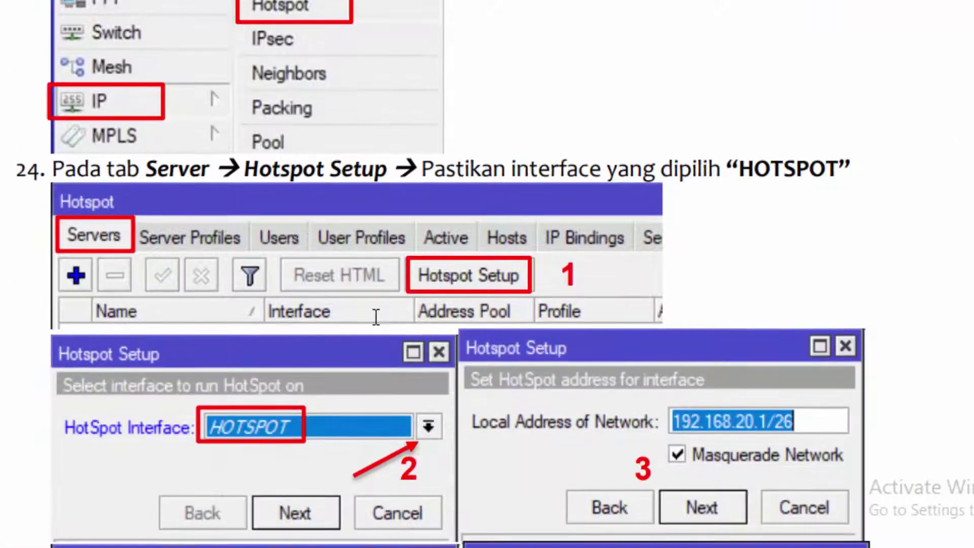
scroll(393, 197, up, 2)
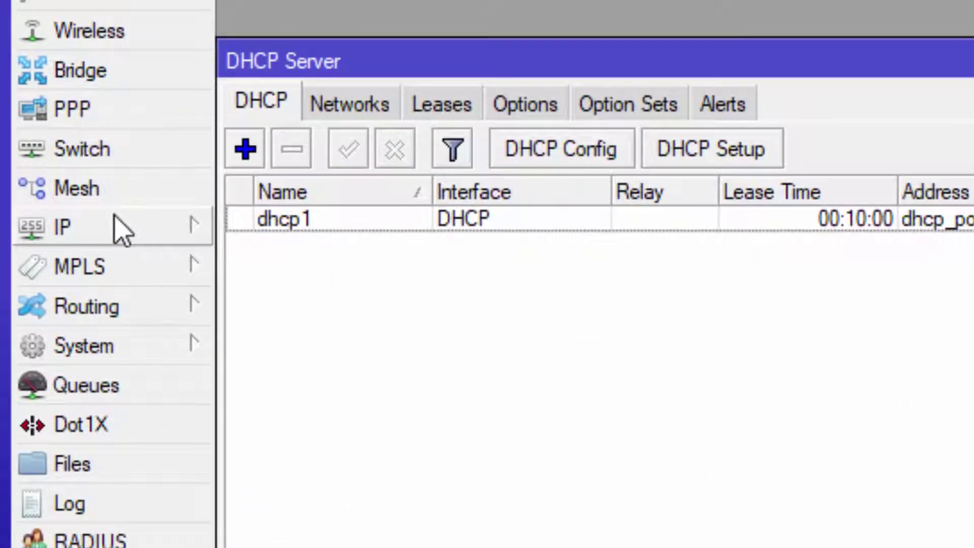
Run Hotspot Setup on HOTSPOT with address 192.168.20.1/26, default pool, no certificate, DNS 192.168.20.1.
click(121, 231)
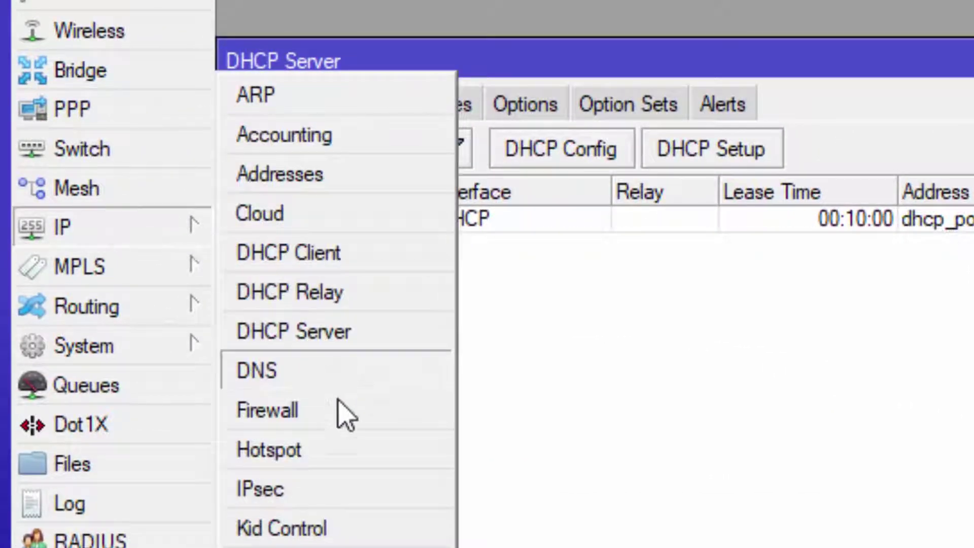
click(296, 450)
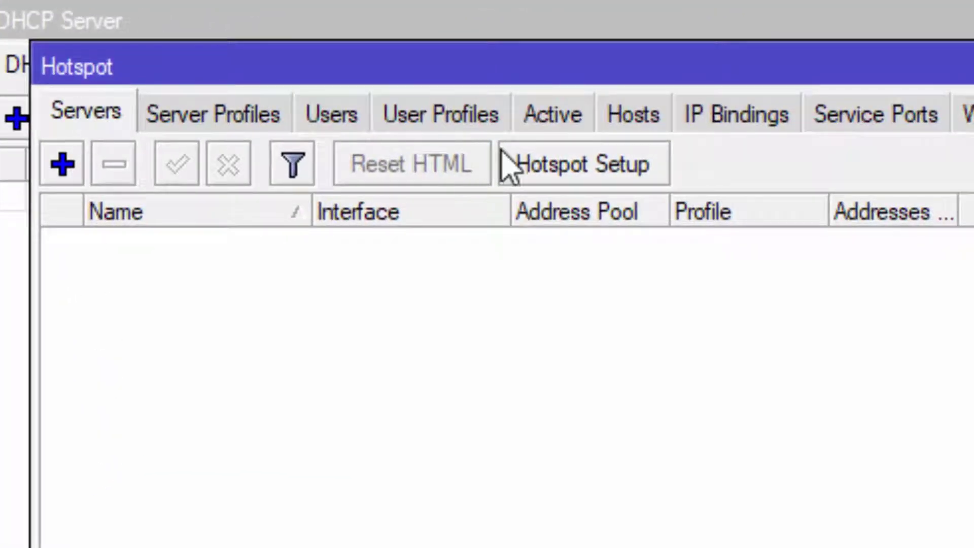
click(620, 185)
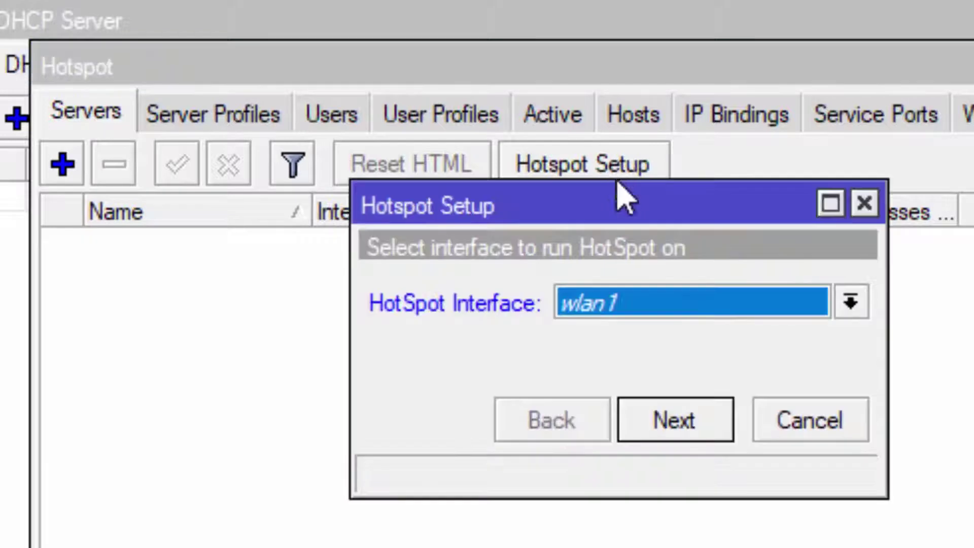
click(682, 309)
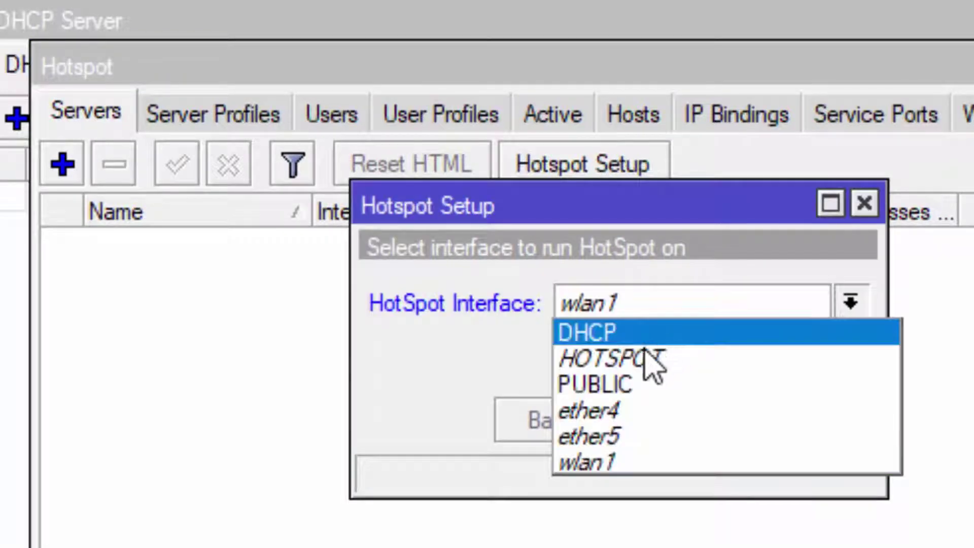
click(651, 359)
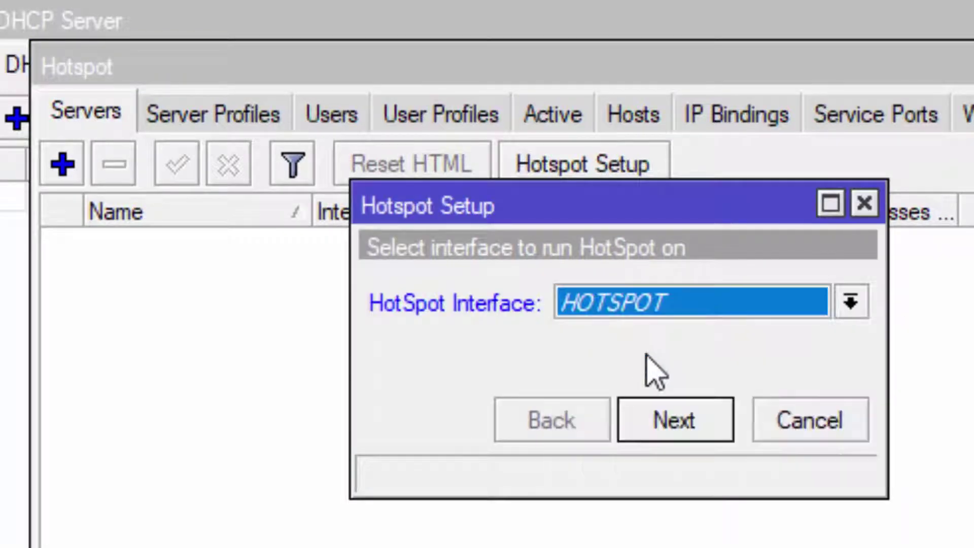
click(672, 432)
click(670, 431)
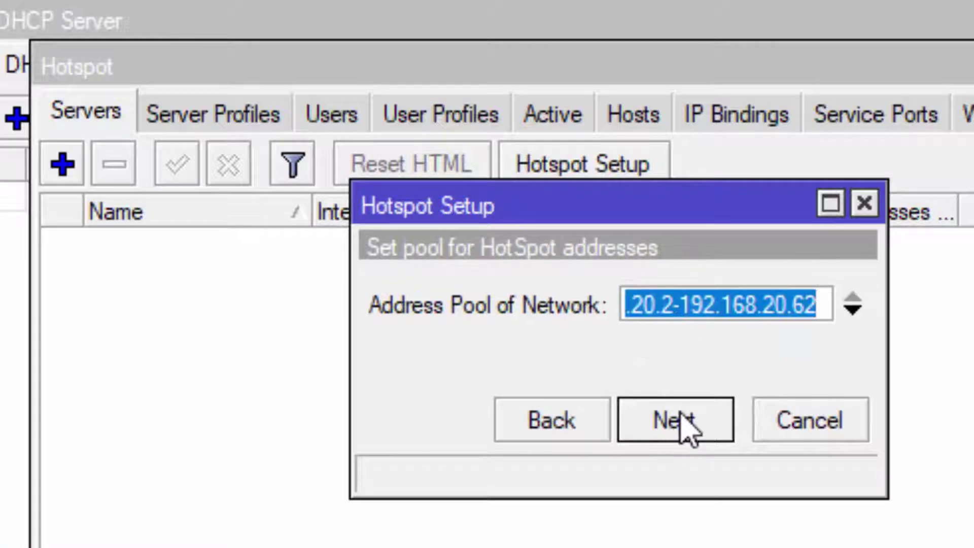
click(680, 428)
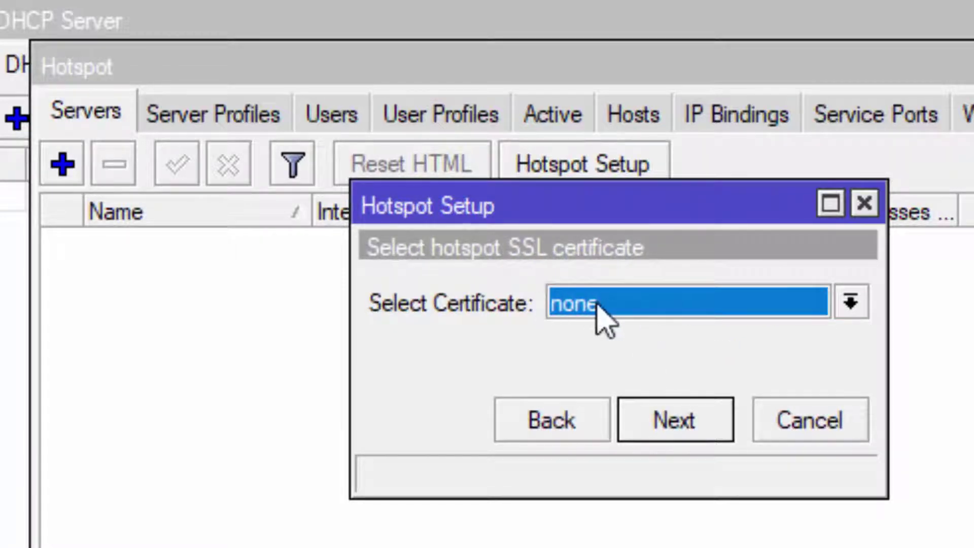
click(664, 429)
click(671, 431)
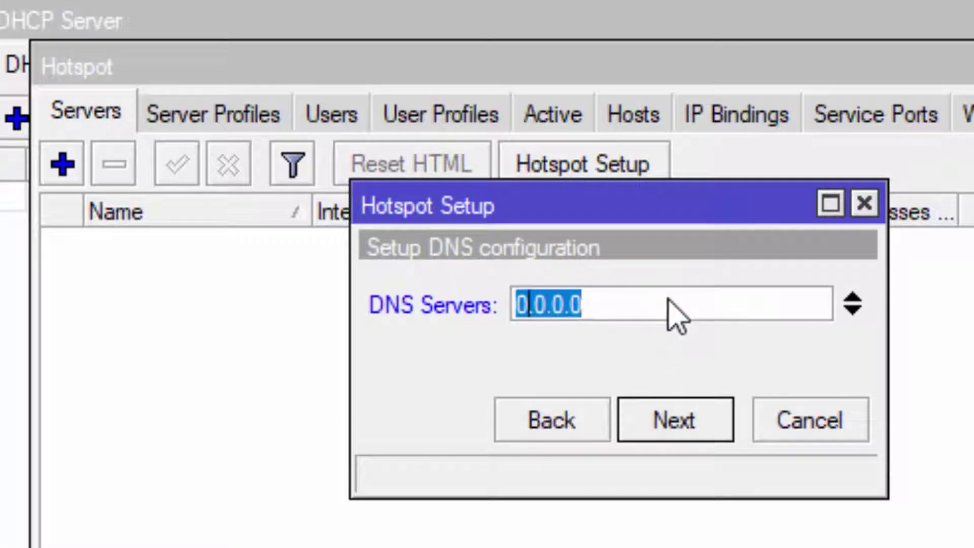
text(192.168)
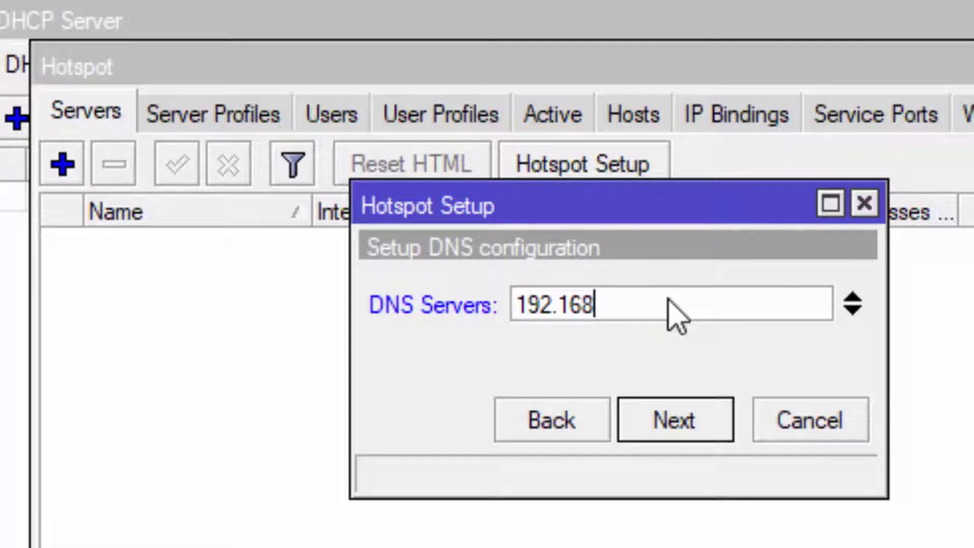
text(.20.1)
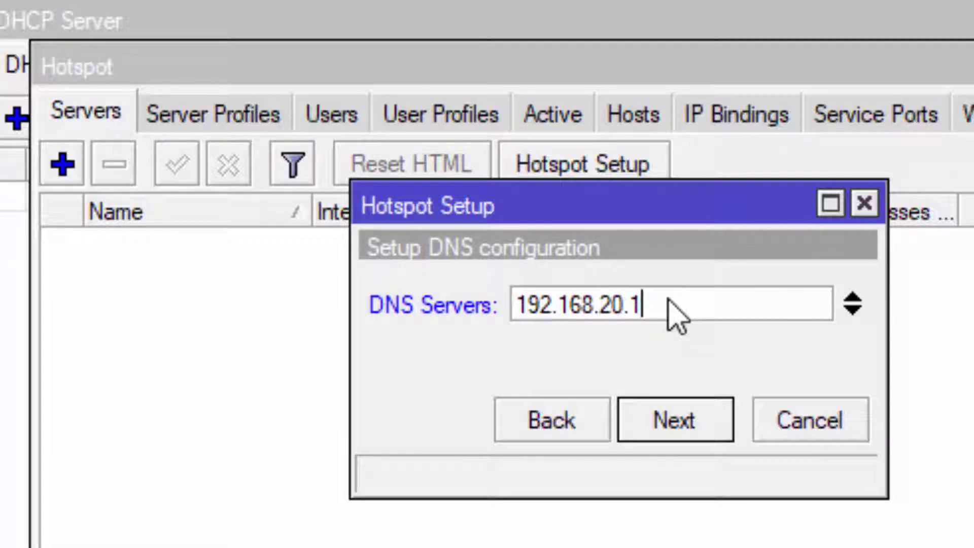
click(680, 413)
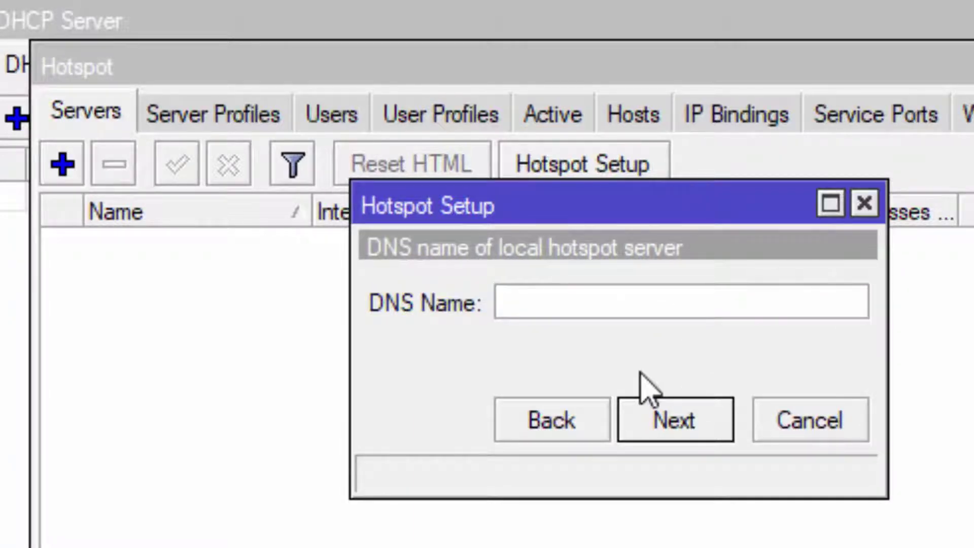
text(W)
key(BackSpace)
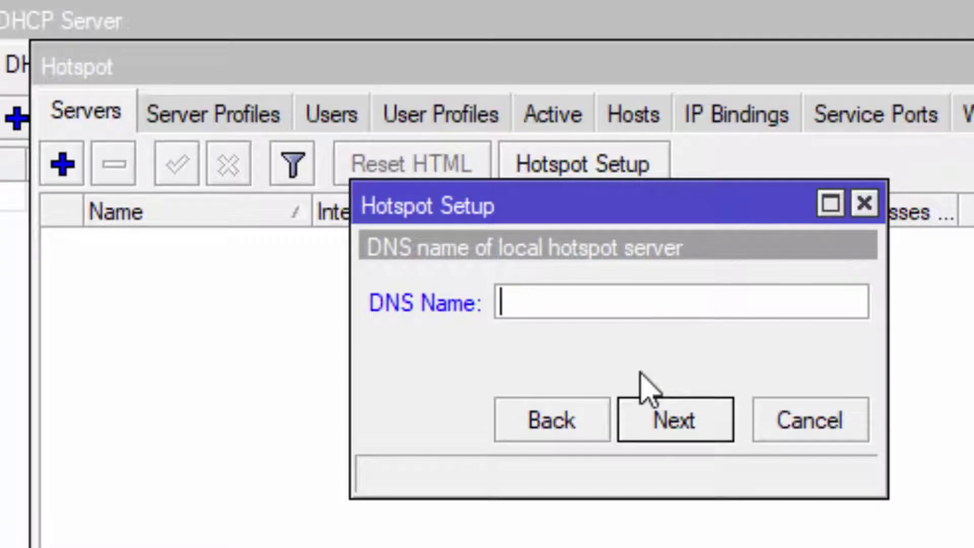
text(www)
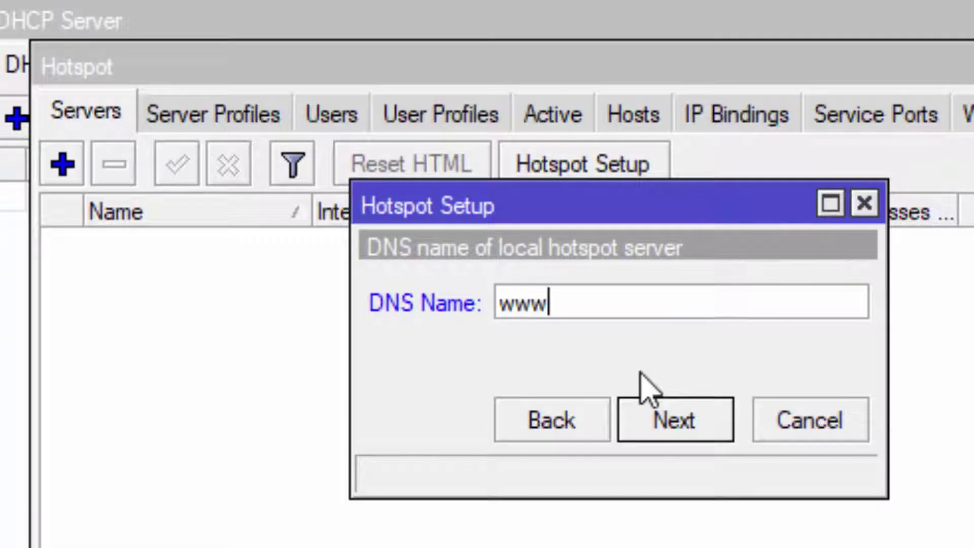
text(.dodh)
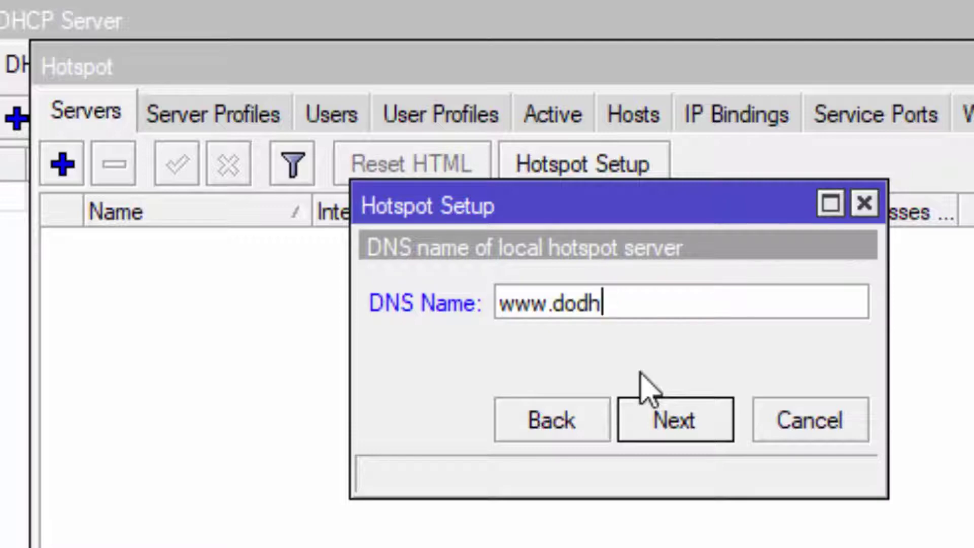
text(weexnet)
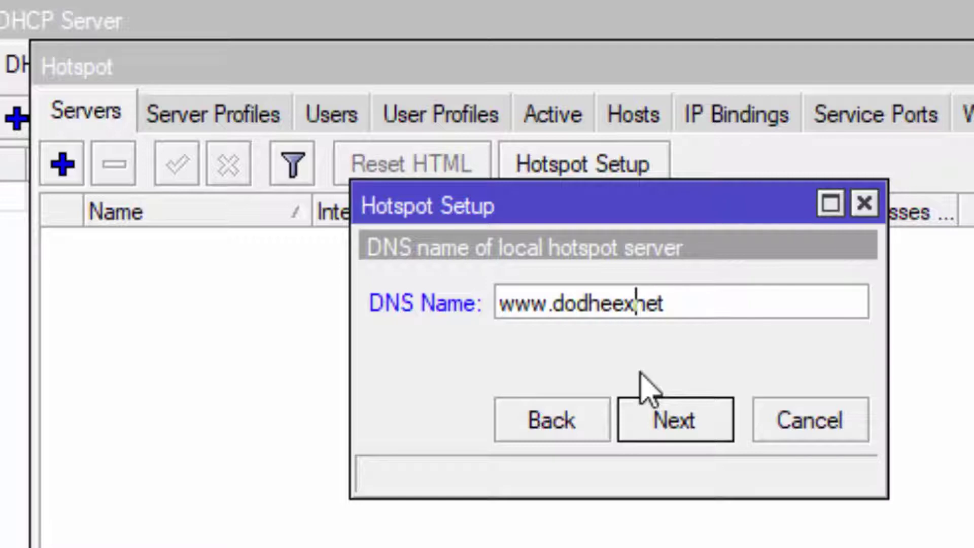
text(..)
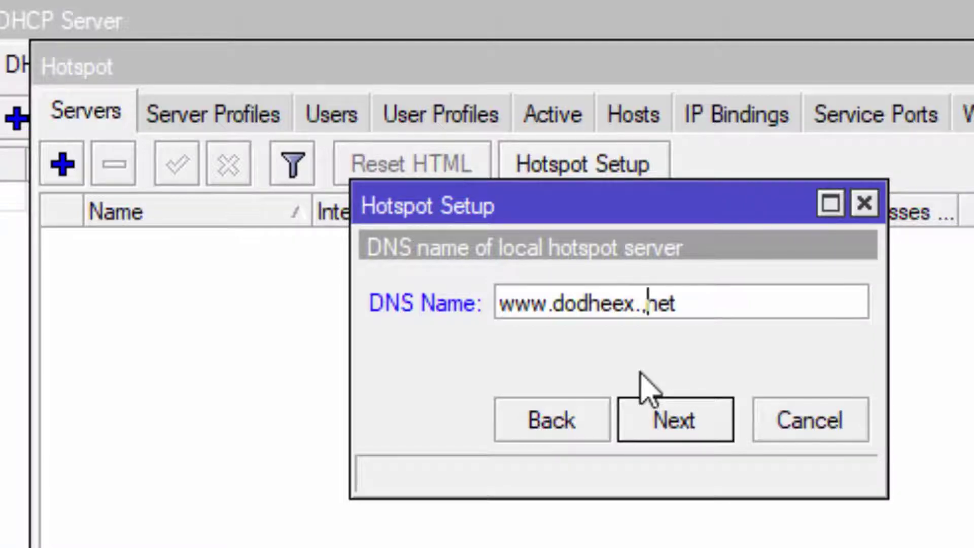
key(BackSpace)
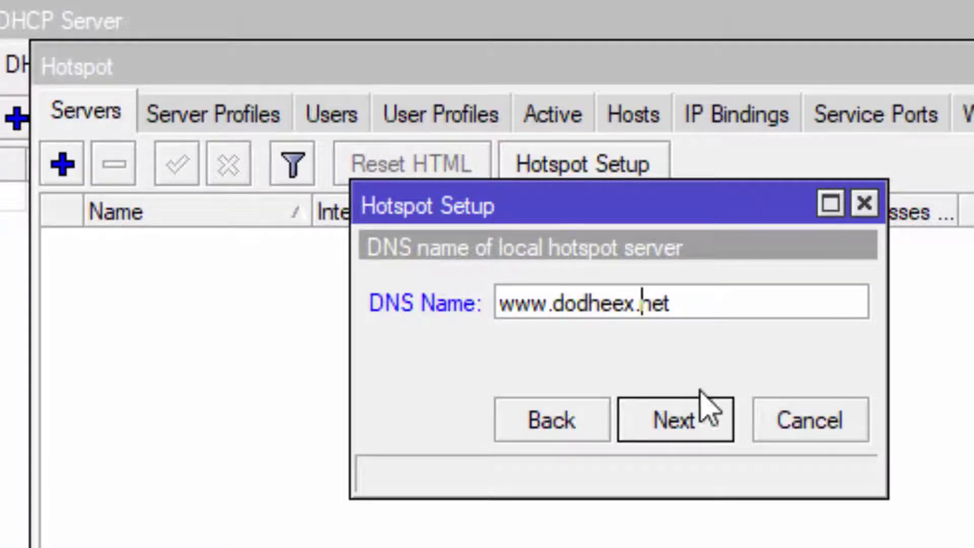
click(751, 310)
drag(506, 304, 685, 304)
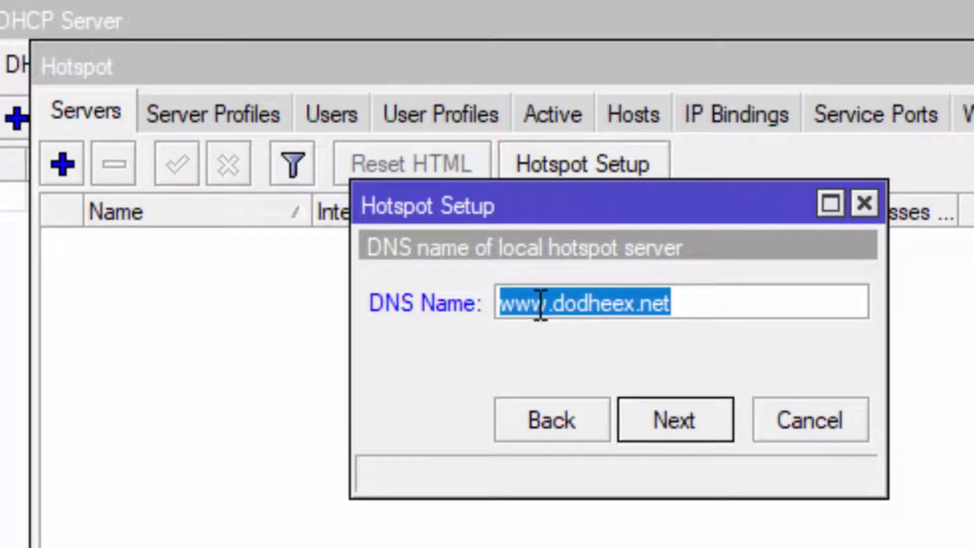
click(706, 299)
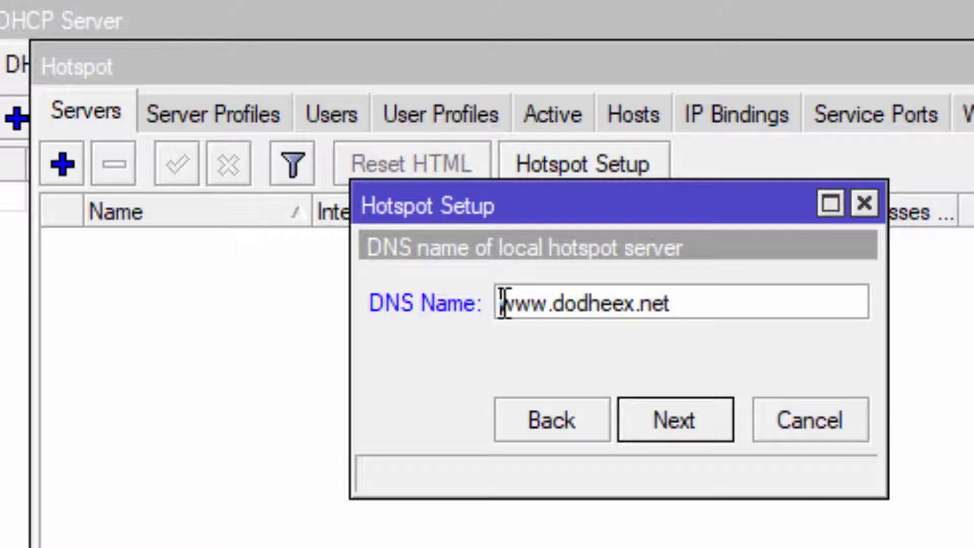
drag(503, 302, 709, 308)
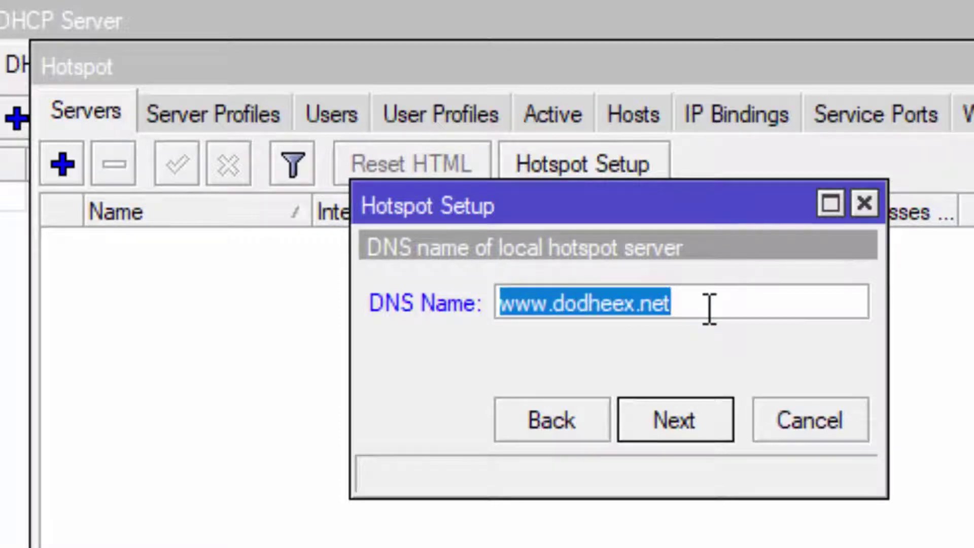
click(701, 301)
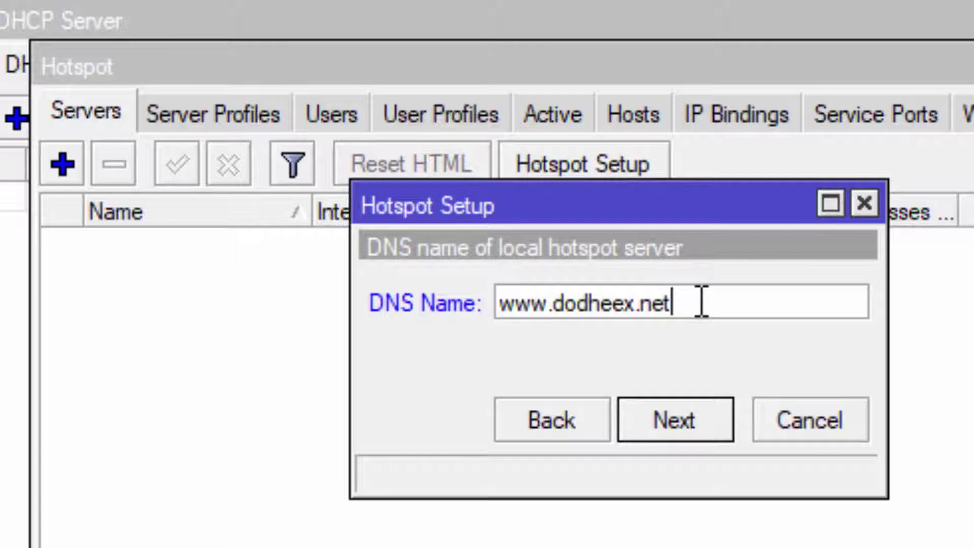
click(699, 427)
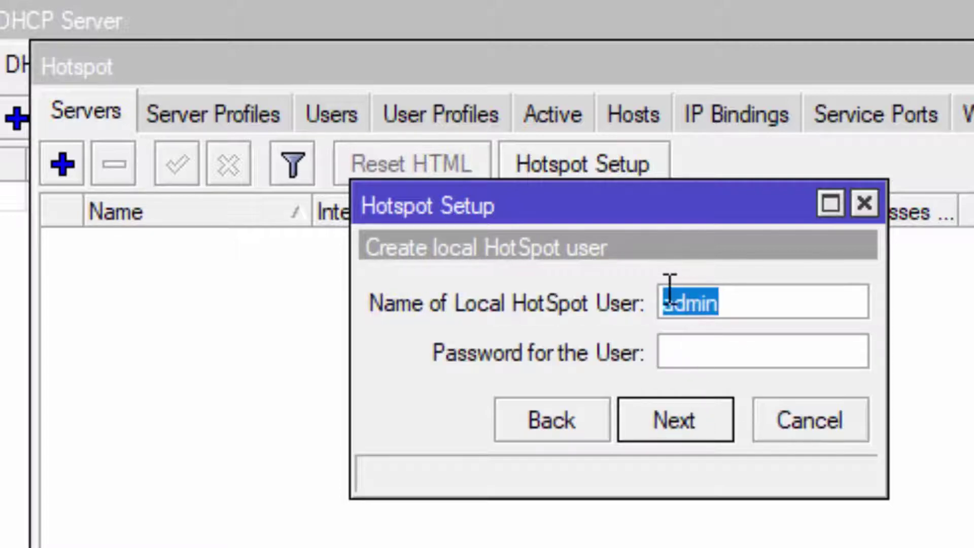
Keep the admin user, give it a password, and finish creating hotspot1.
click(686, 364)
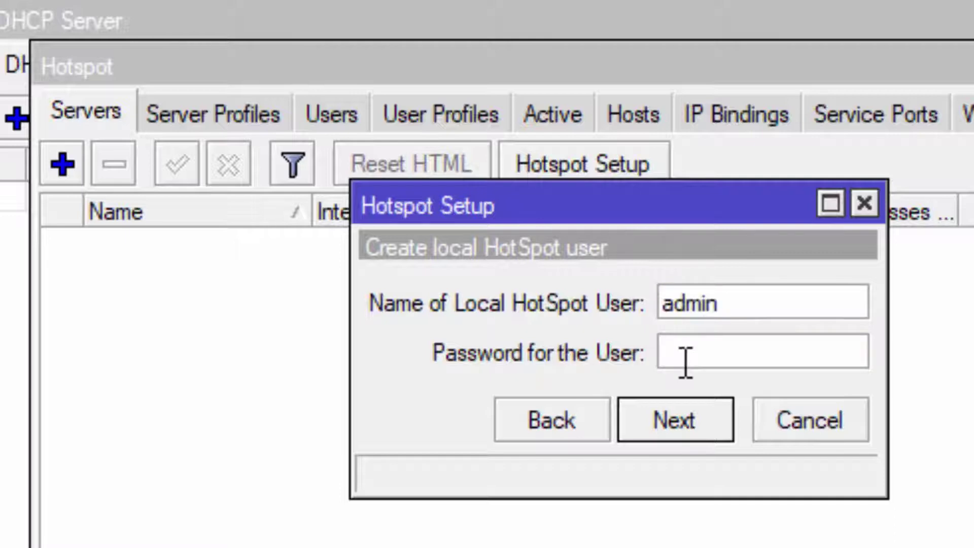
text(123456)
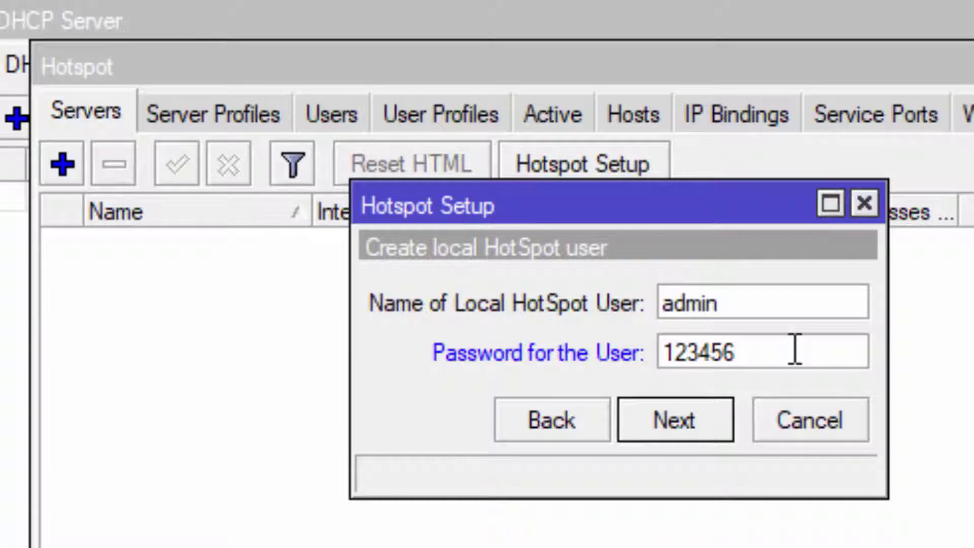
click(671, 413)
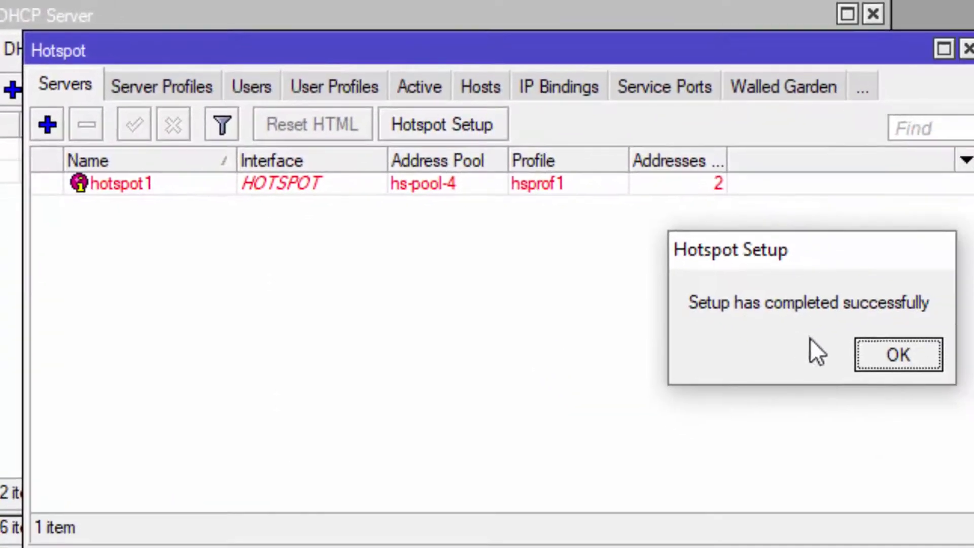
click(904, 347)
click(288, 188)
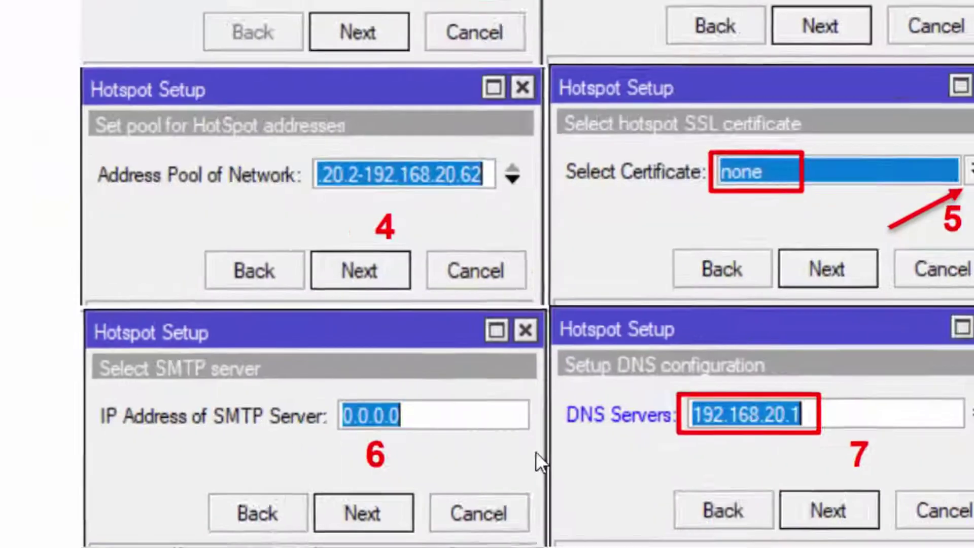
scroll(486, 421, down, 15)
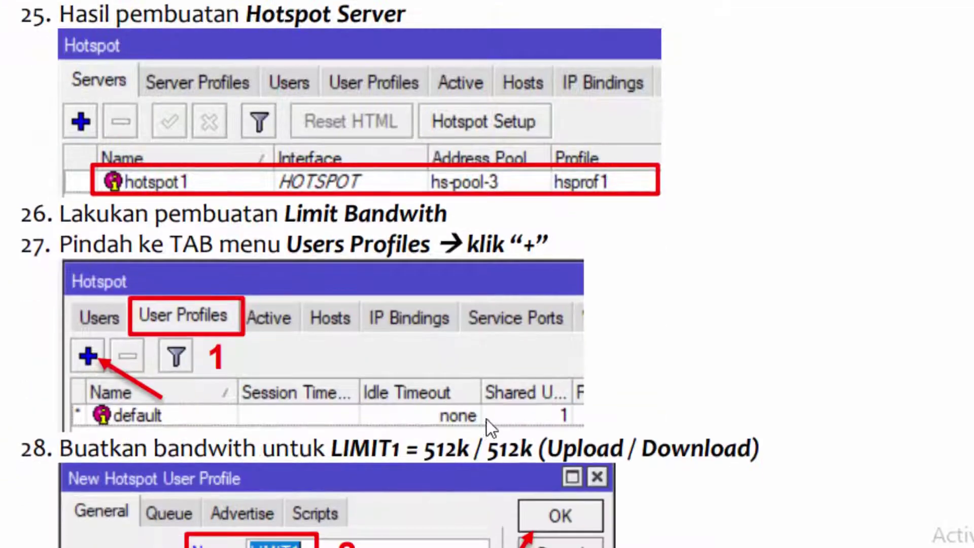
scroll(462, 351, down, 4)
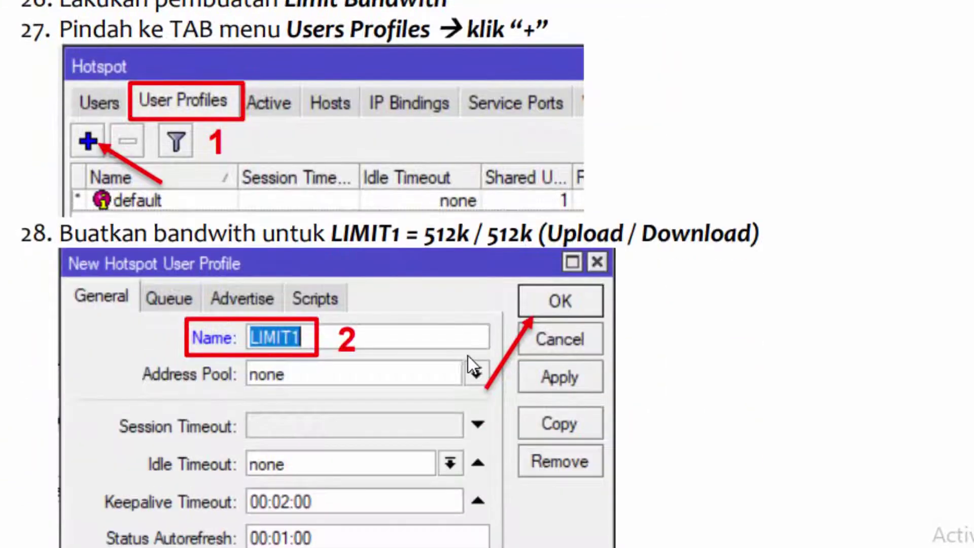
scroll(470, 339, down, 2)
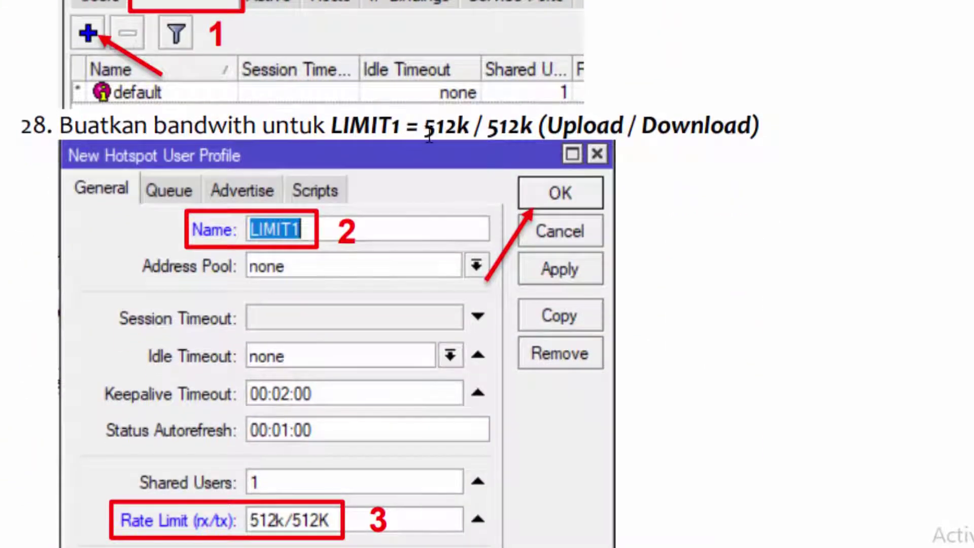
scroll(495, 257, down, 8)
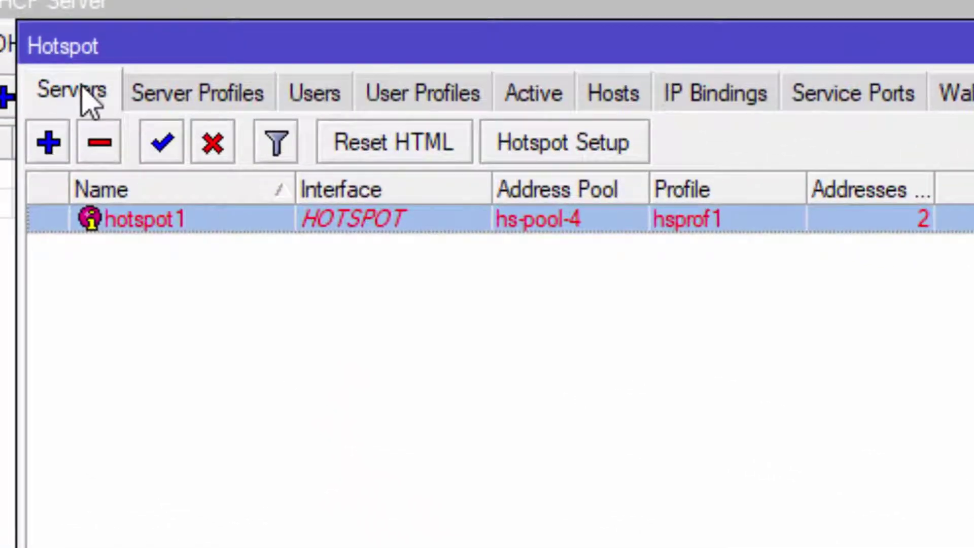
In User Profiles, create profile LIMIT-1 with rate limit 512k/512k and save it.
click(404, 96)
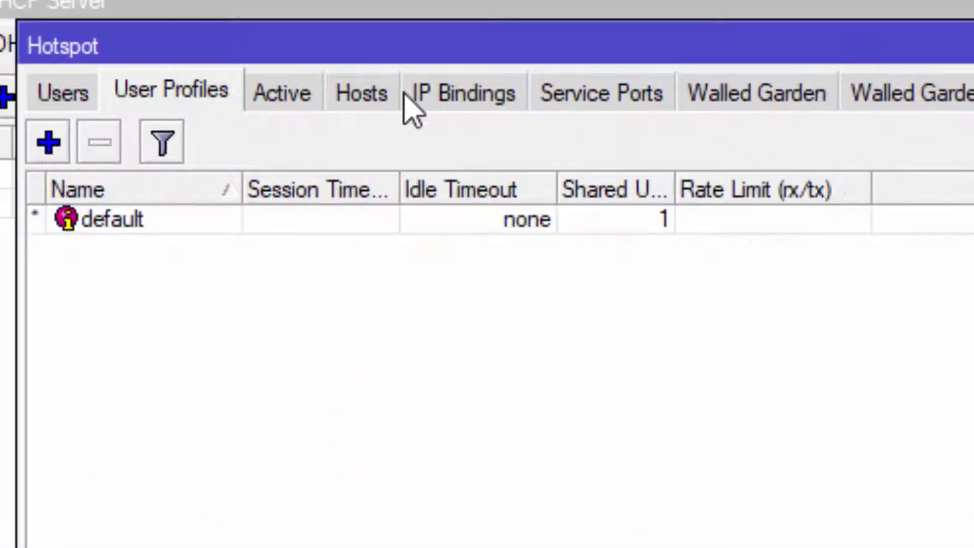
click(43, 143)
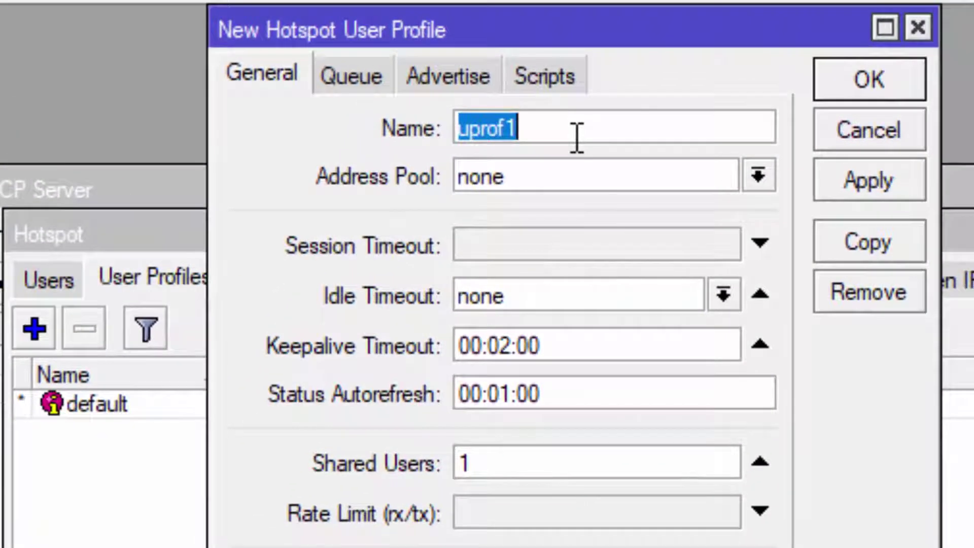
text(LIMIT)
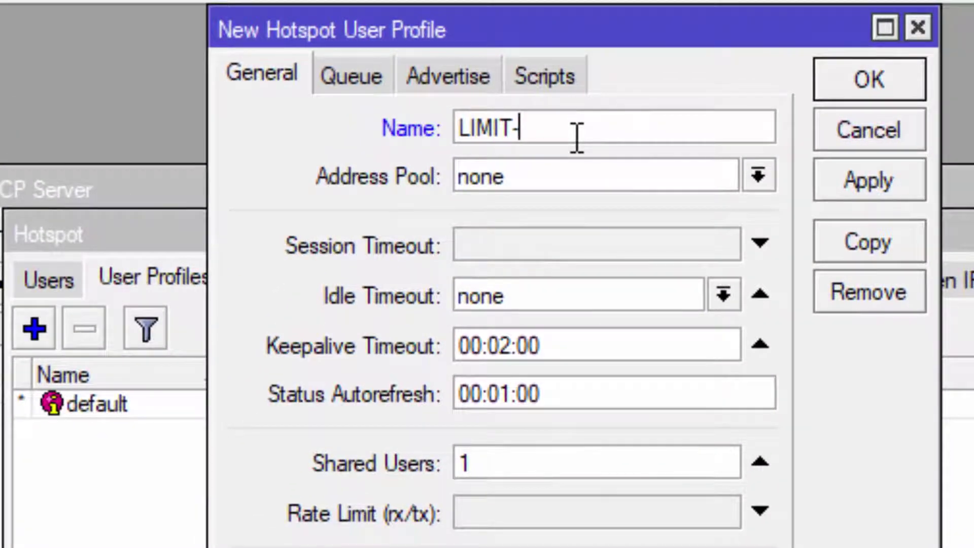
text(-1)
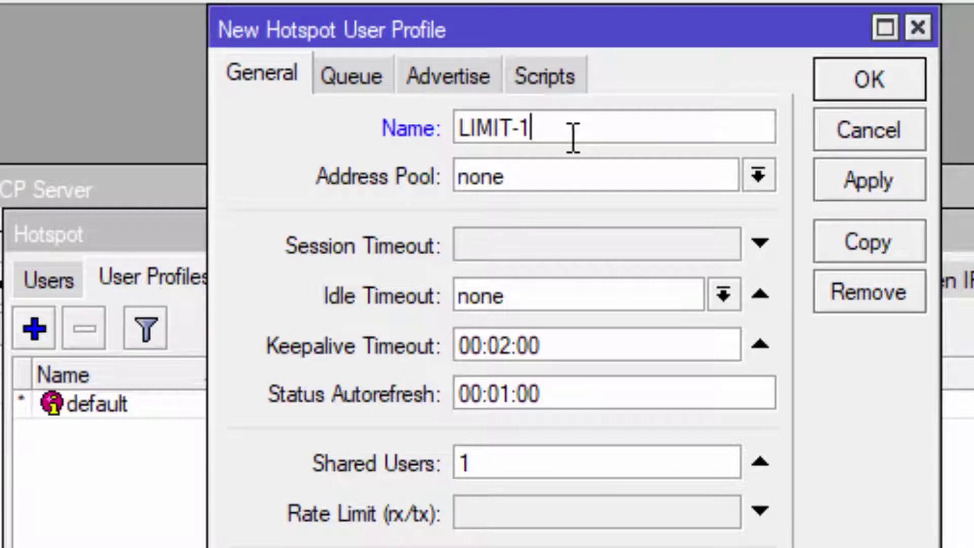
drag(560, 131, 441, 128)
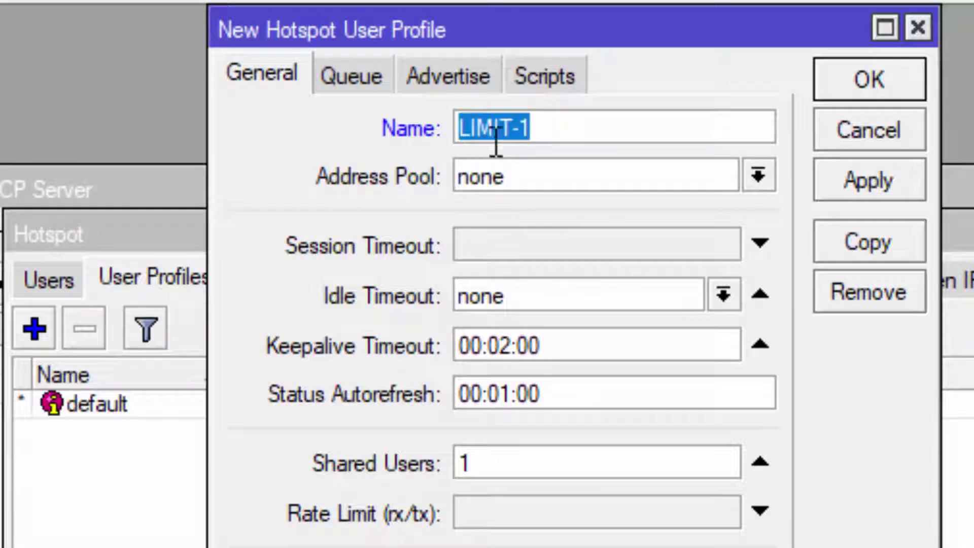
click(491, 525)
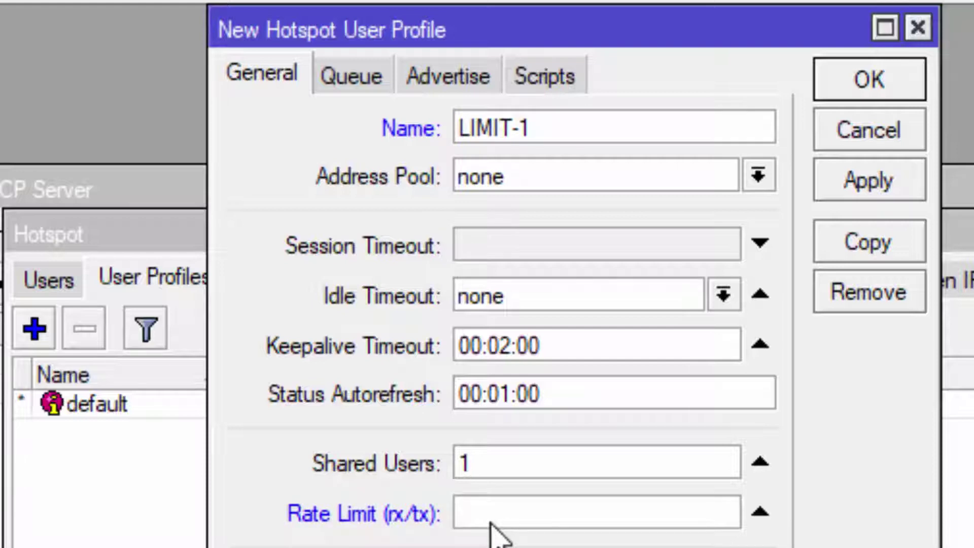
text(512k)
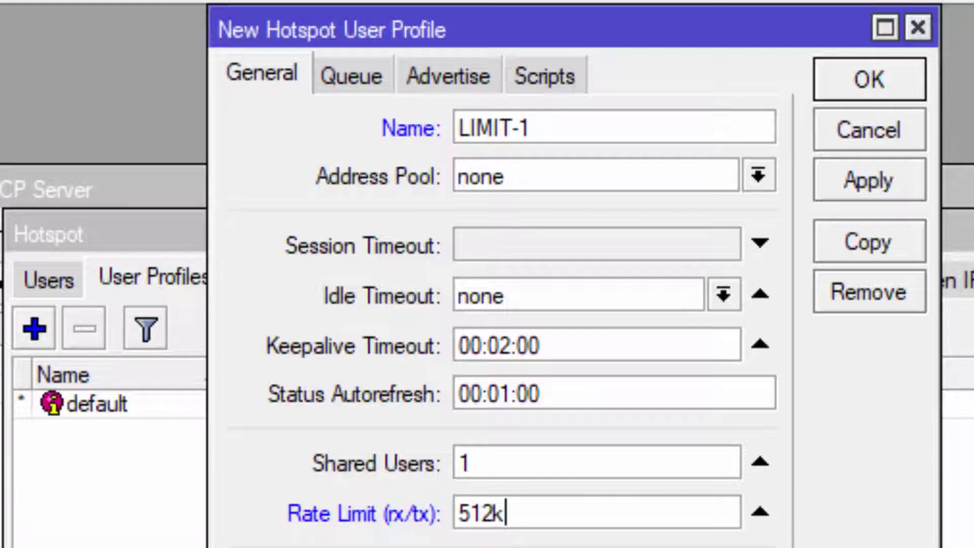
text(/512k)
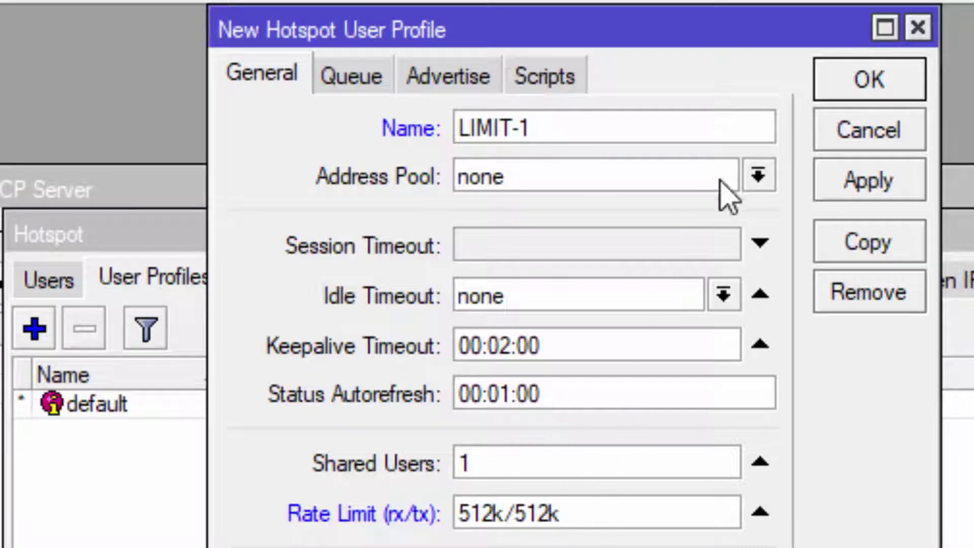
click(856, 80)
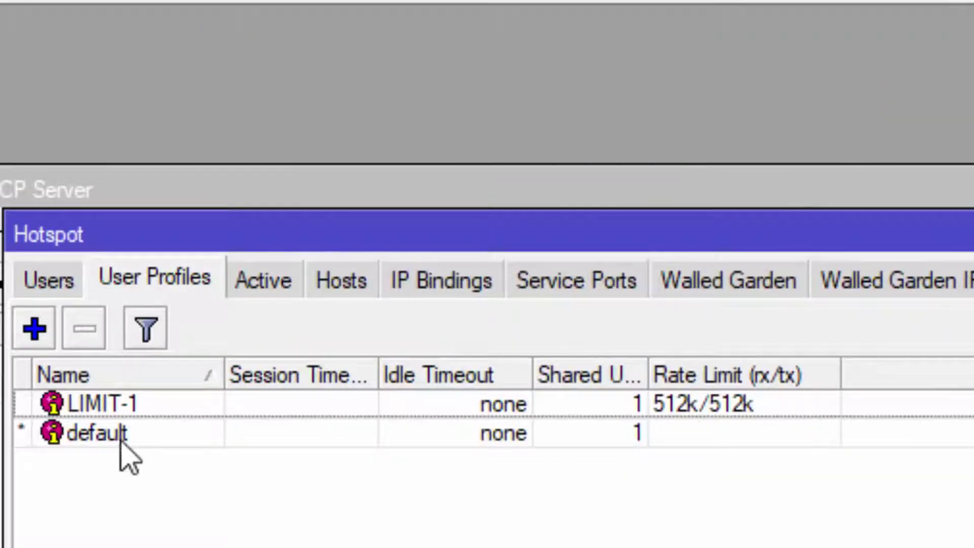
Create profile LIMIT-2 with rate limit 256k/512k and save it.
click(44, 327)
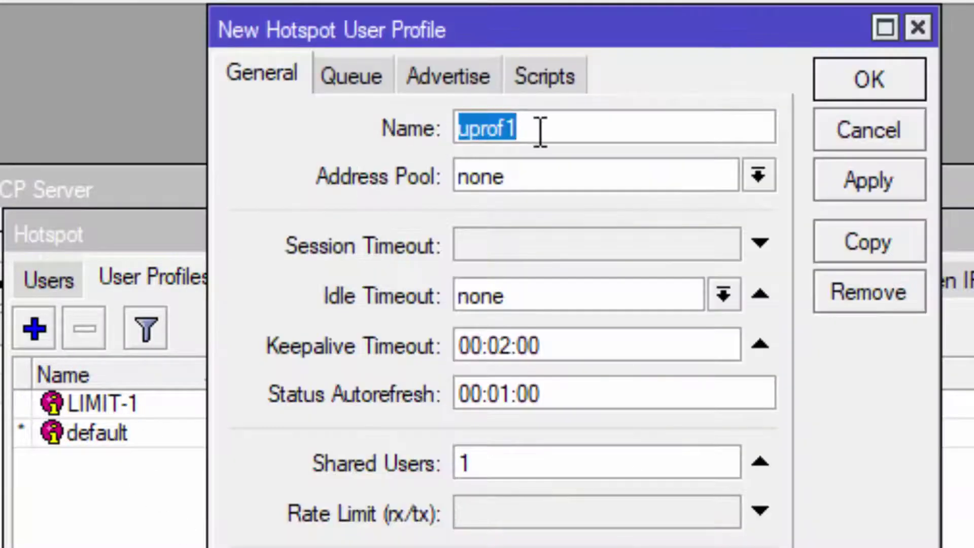
text(lim)
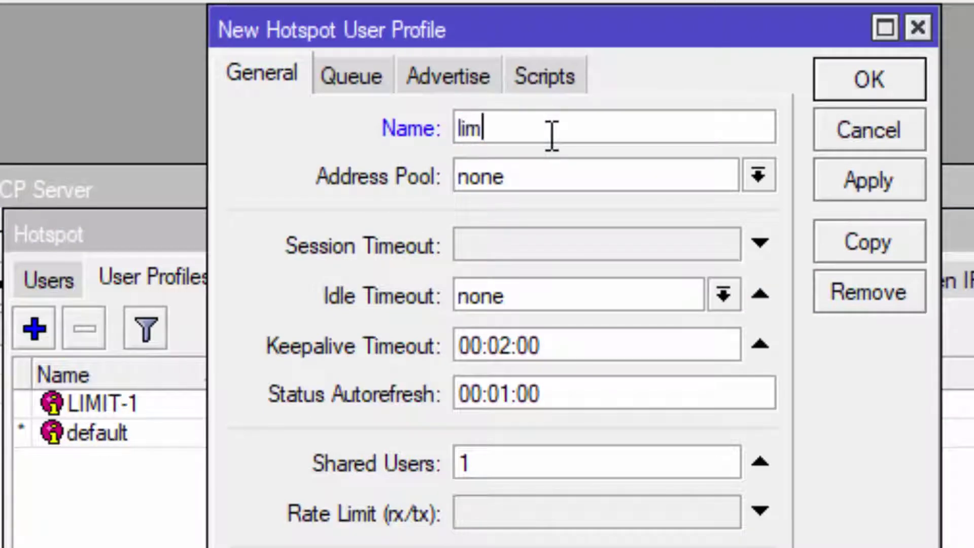
key(BackSpace)
text(LIMIT-2)
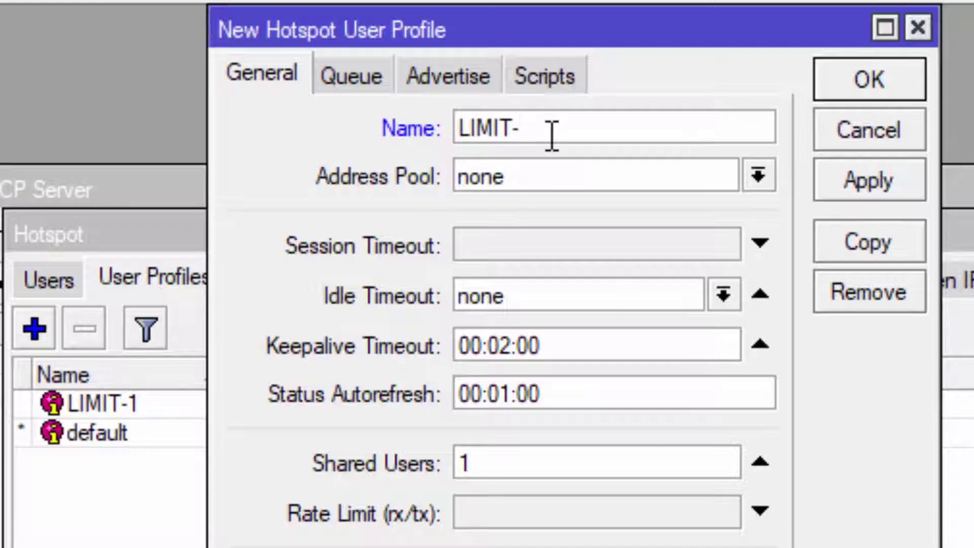
click(529, 515)
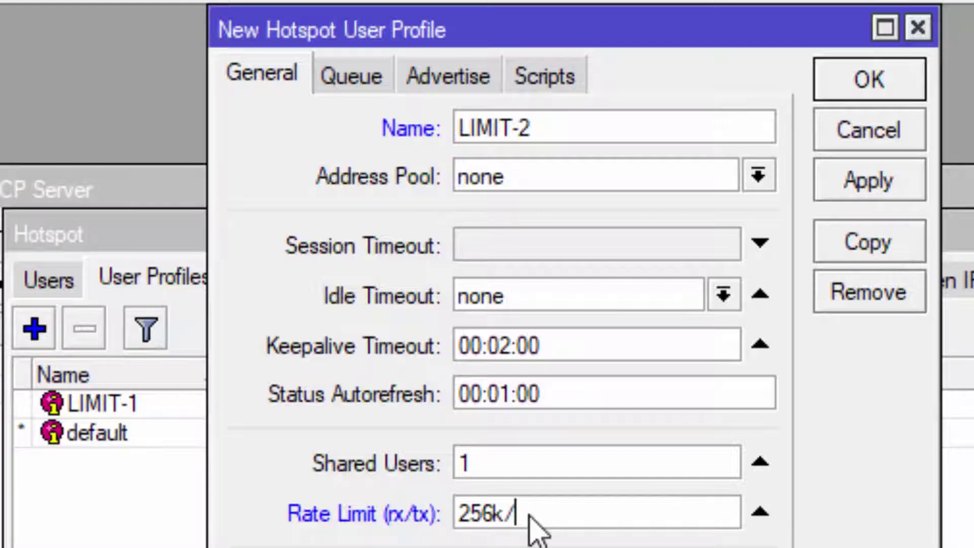
text(256k/56)
key(BackSpace)
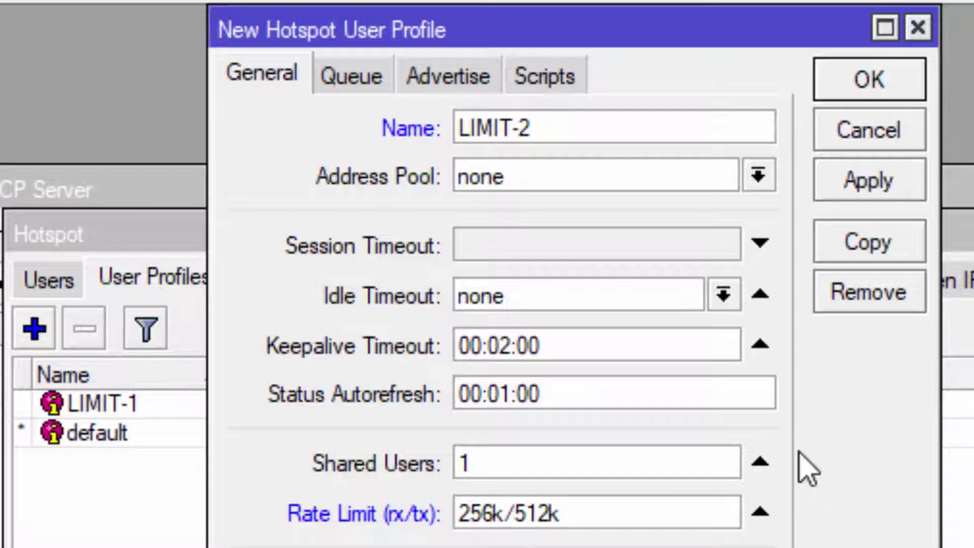
click(637, 126)
click(870, 85)
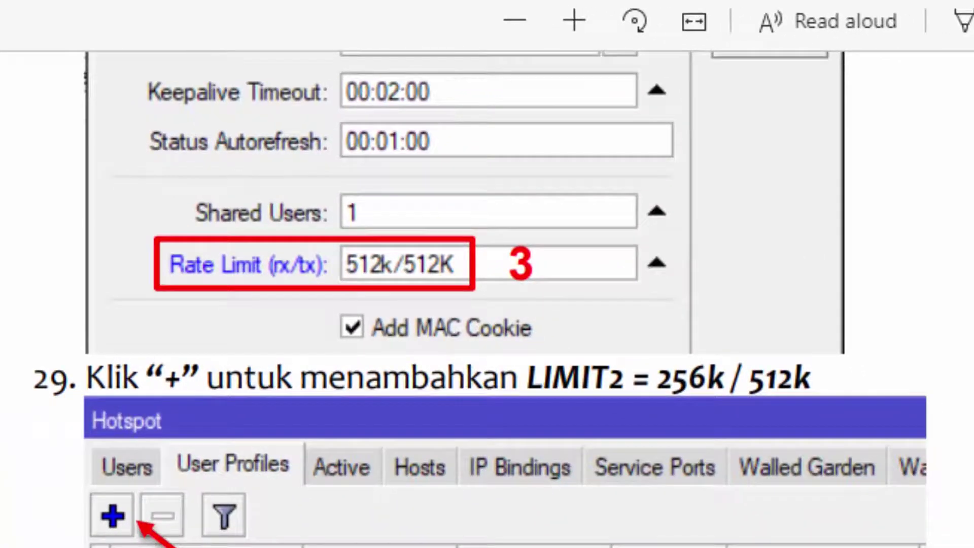
scroll(487, 273, down, 10)
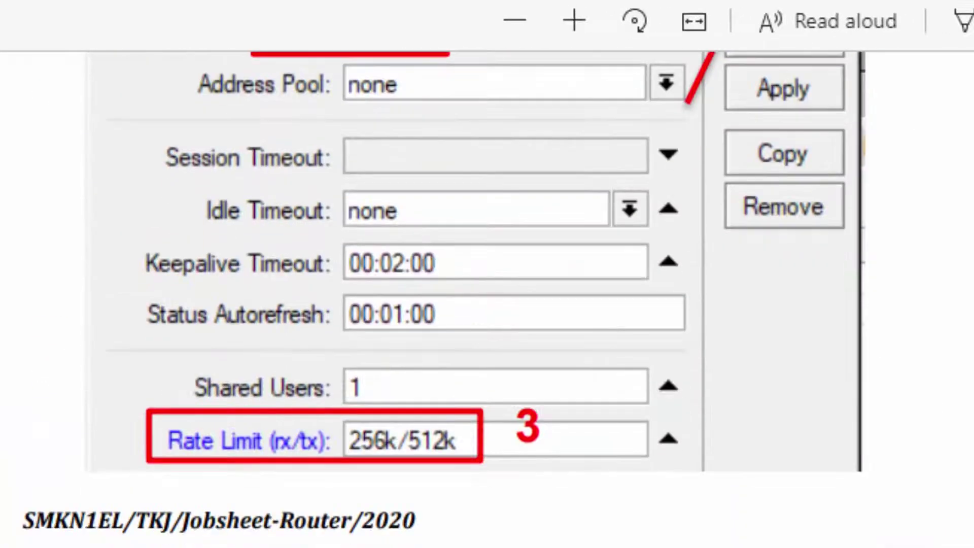
scroll(487, 300, down, 15)
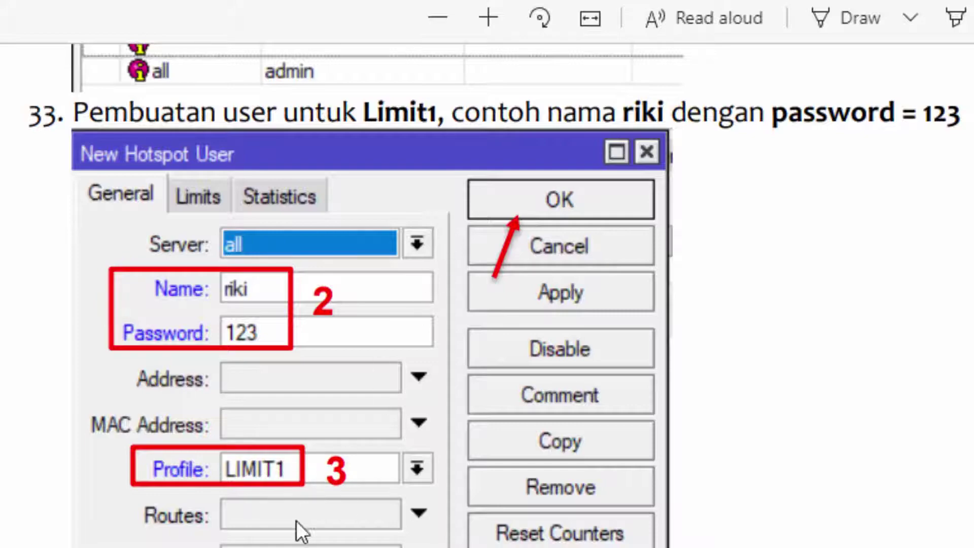
scroll(372, 542, down, 10)
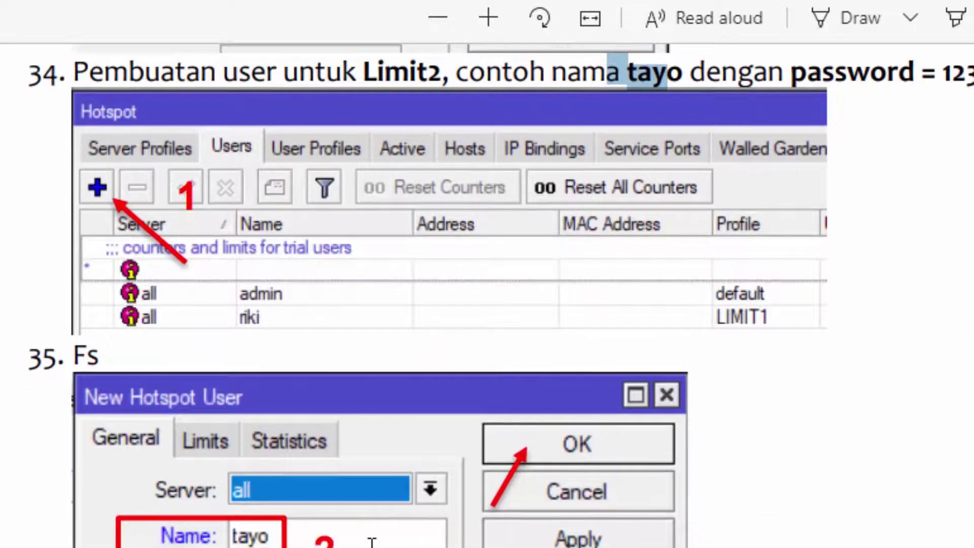
scroll(487, 294, up, 11)
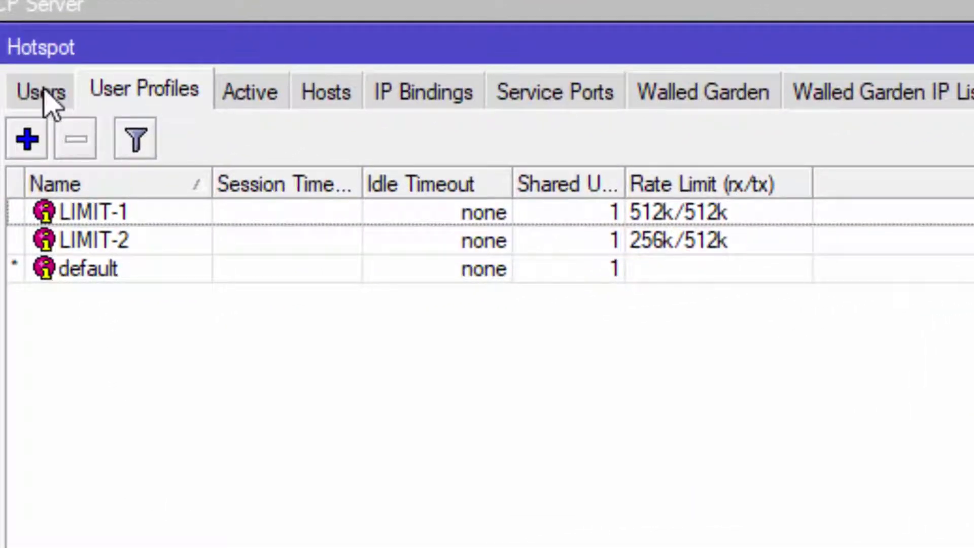
Add a new hotspot user named riki and enter its password.
click(46, 99)
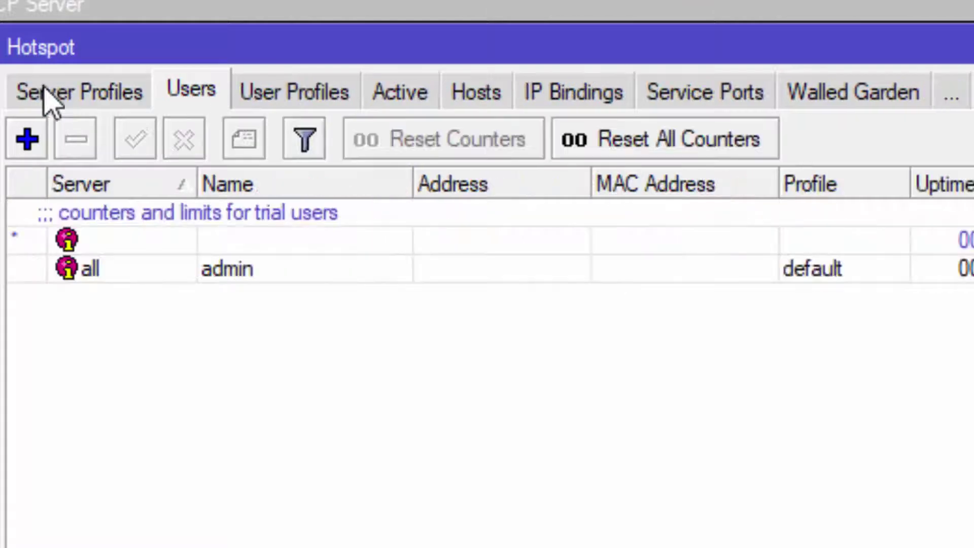
click(27, 139)
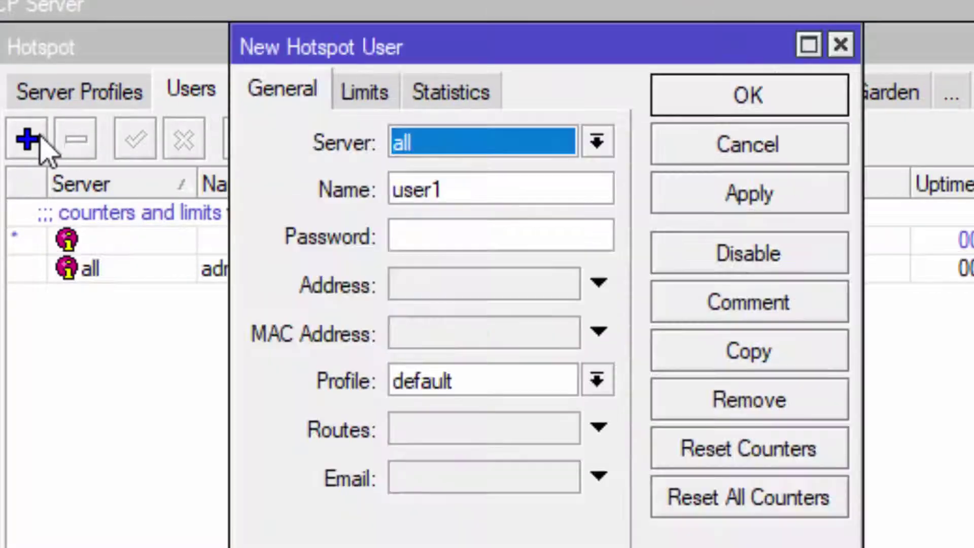
drag(463, 188, 341, 191)
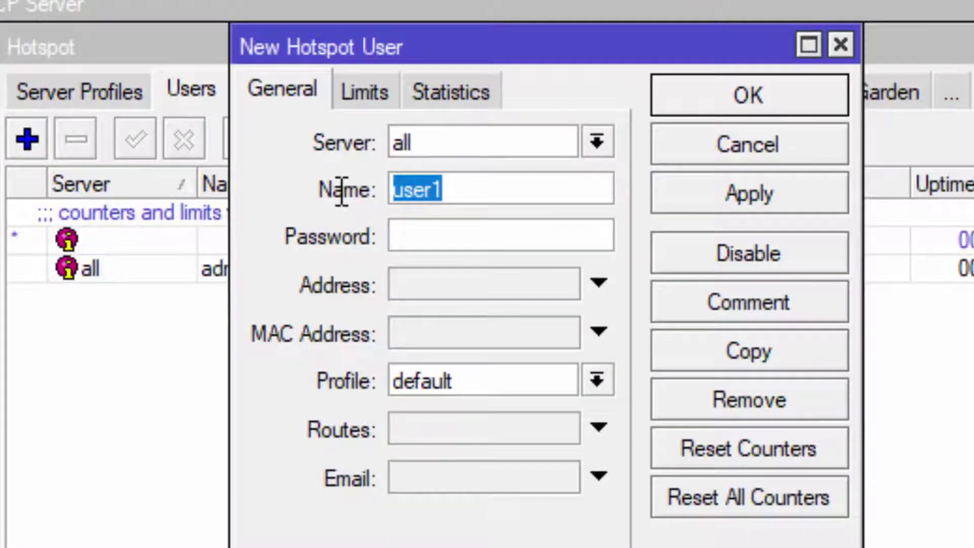
text(ril)
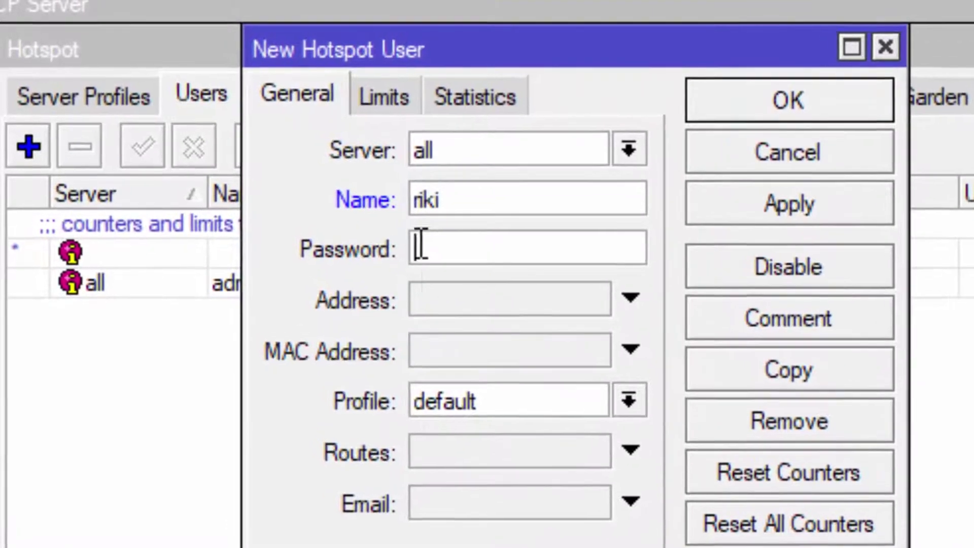
key(Tab)
text(123)
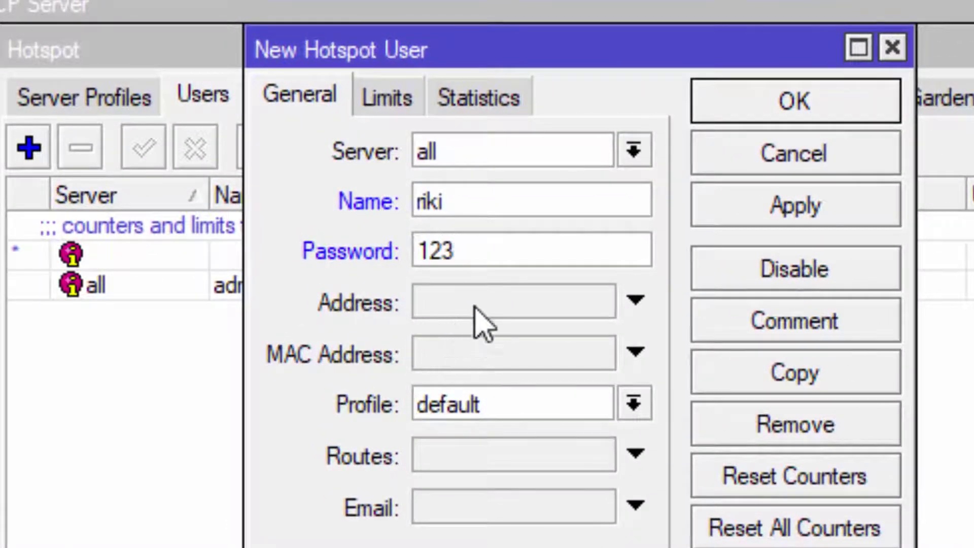
drag(498, 261, 389, 261)
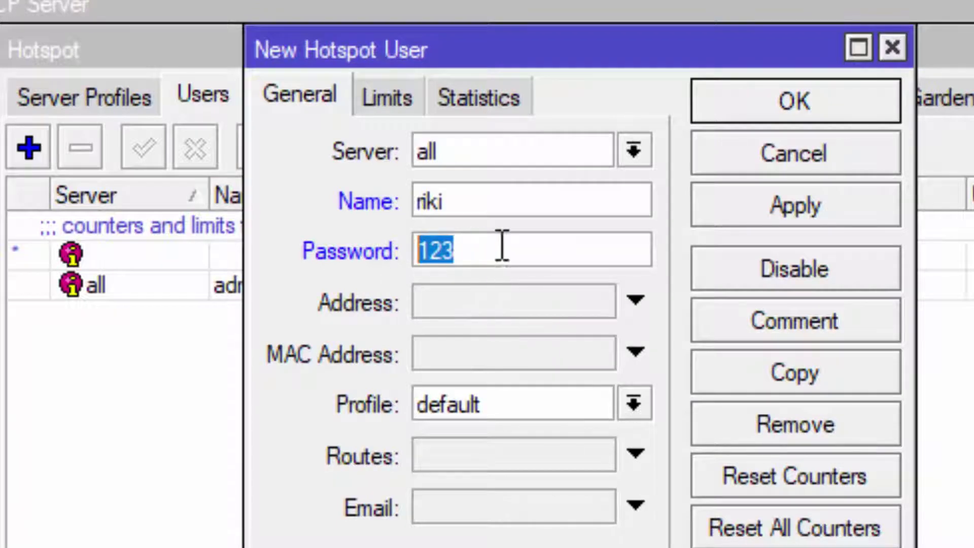
click(477, 243)
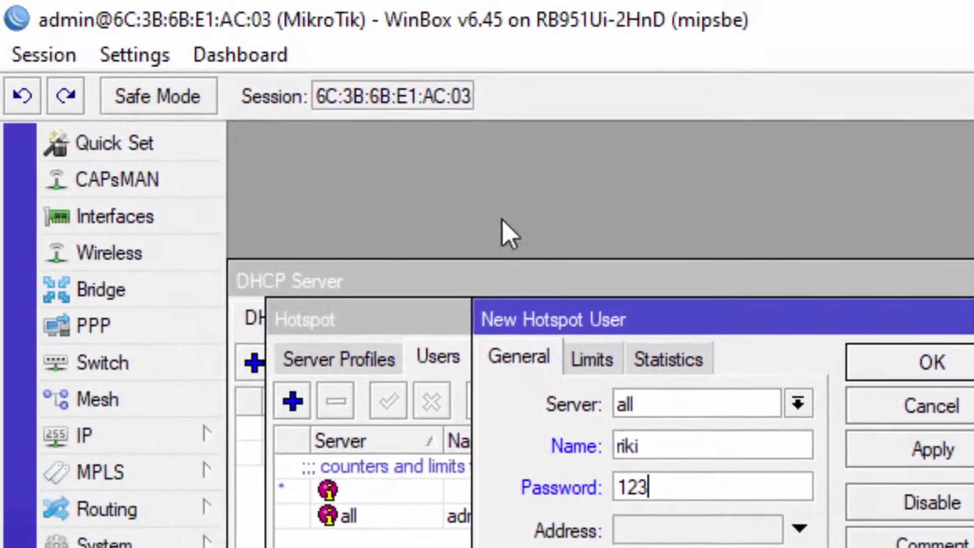
Turn password masking on, then back off to check the entered password.
click(148, 64)
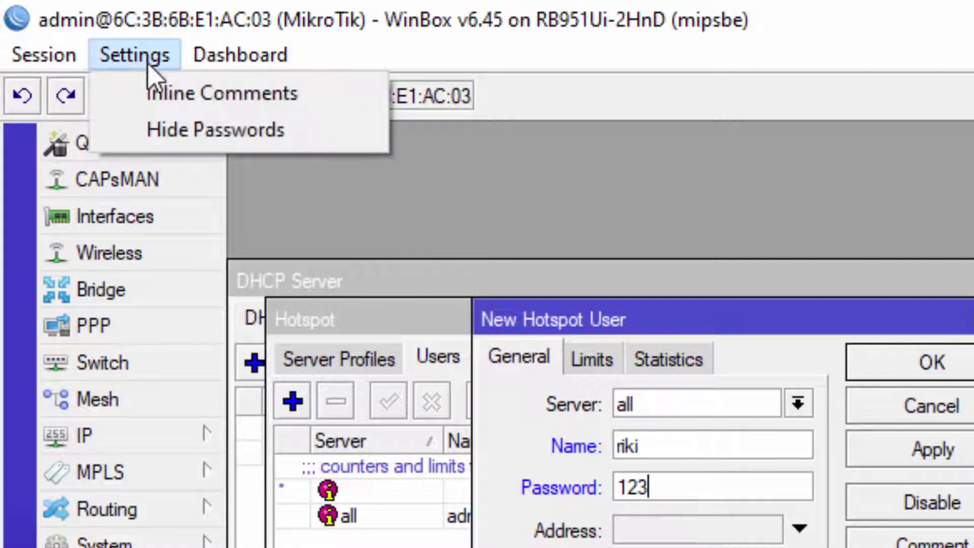
click(175, 128)
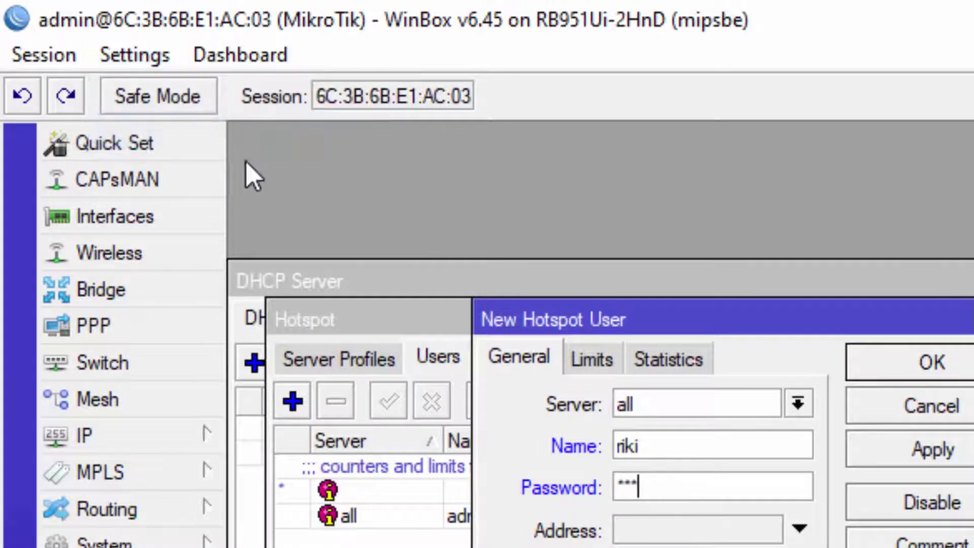
click(168, 59)
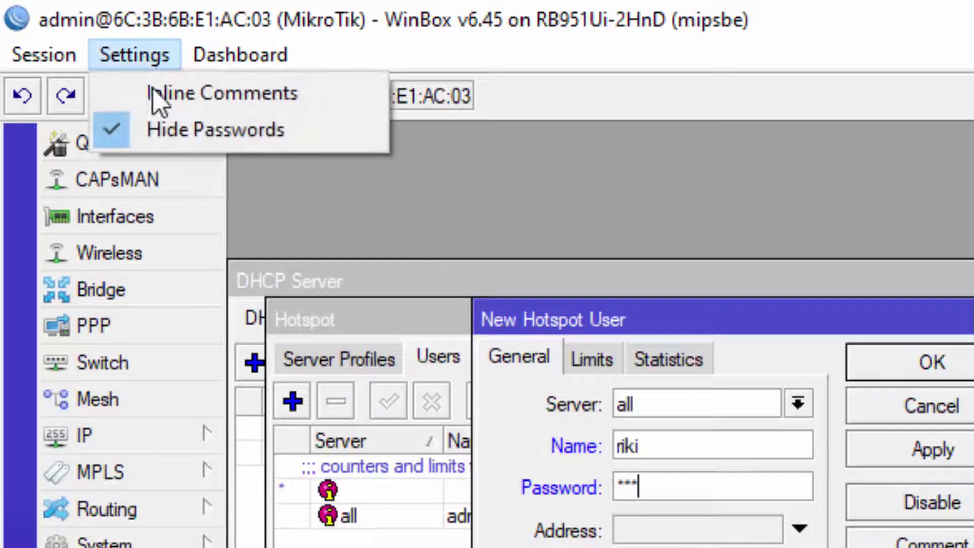
click(672, 489)
double_click(612, 489)
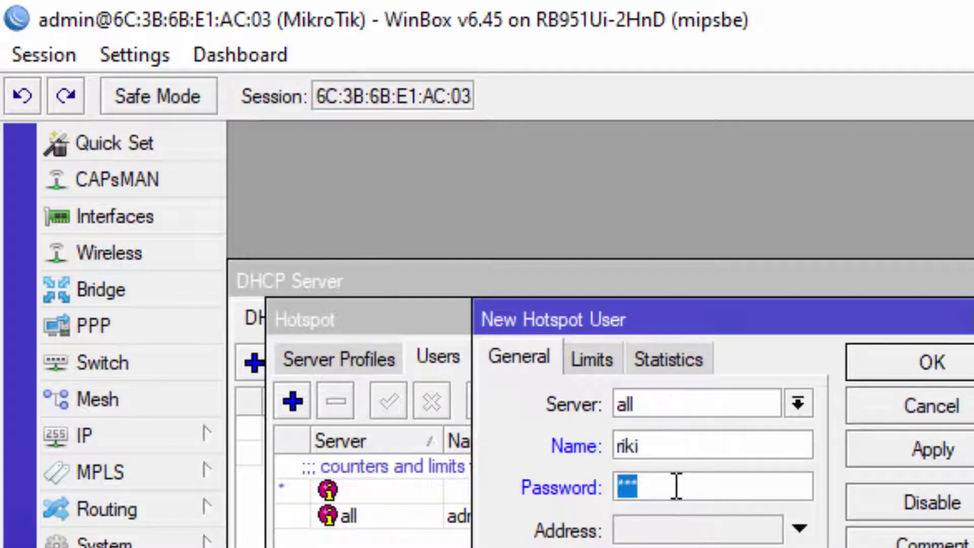
click(153, 58)
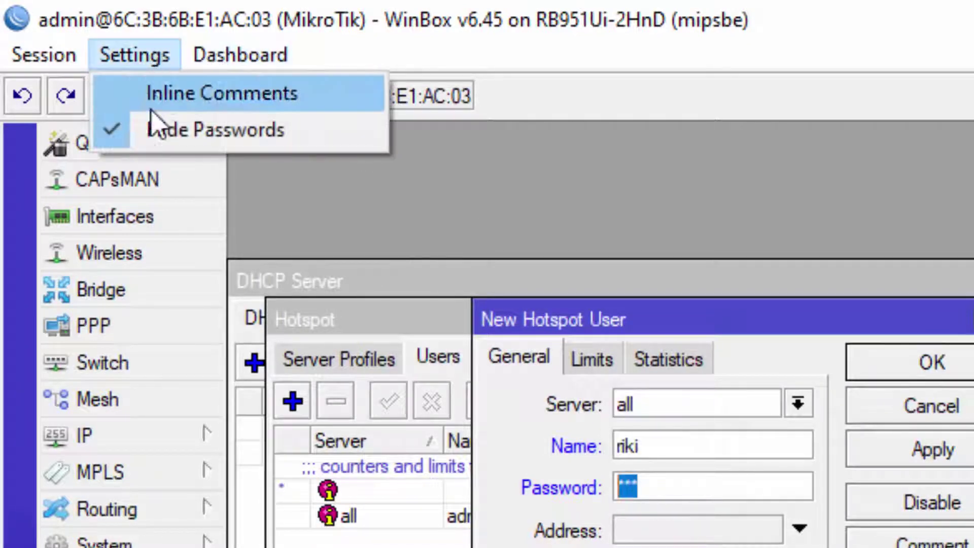
click(122, 133)
click(672, 482)
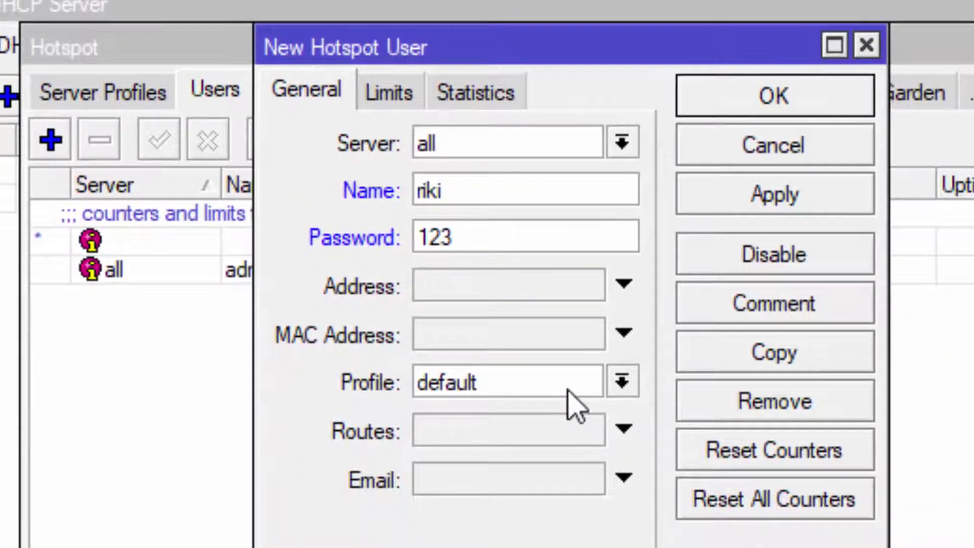
Assign riki the LIMIT-1 profile and save the user.
click(572, 400)
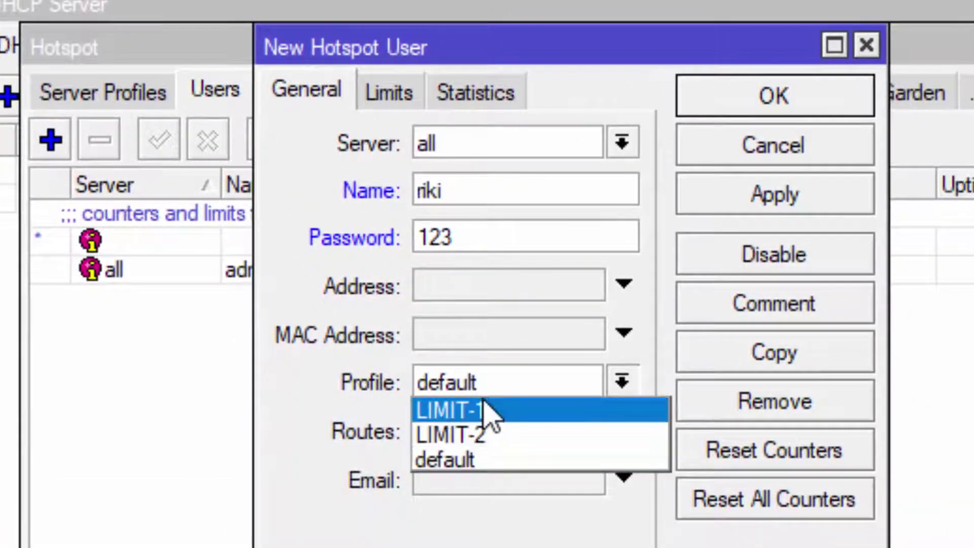
click(523, 411)
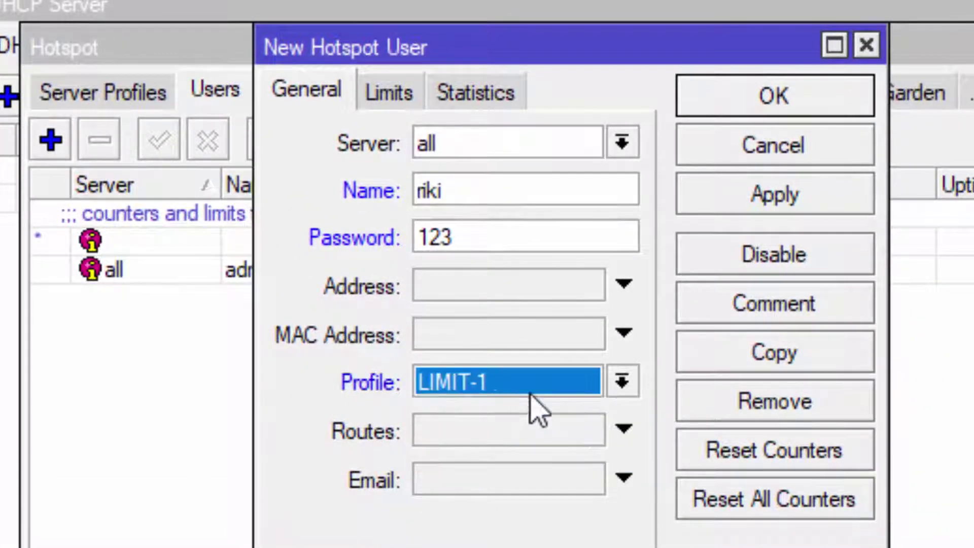
click(812, 104)
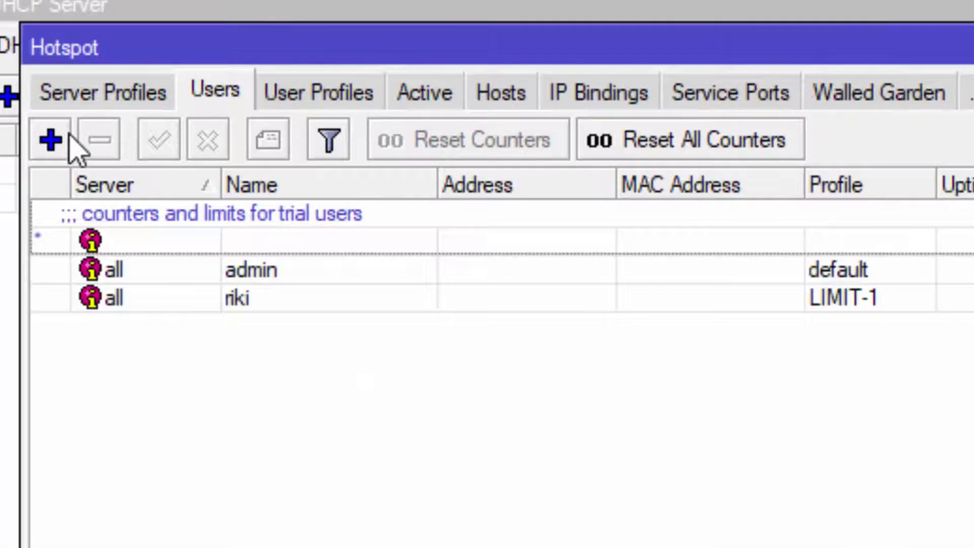
Add hotspot user tayo with a password on the LIMIT-2 profile.
click(49, 142)
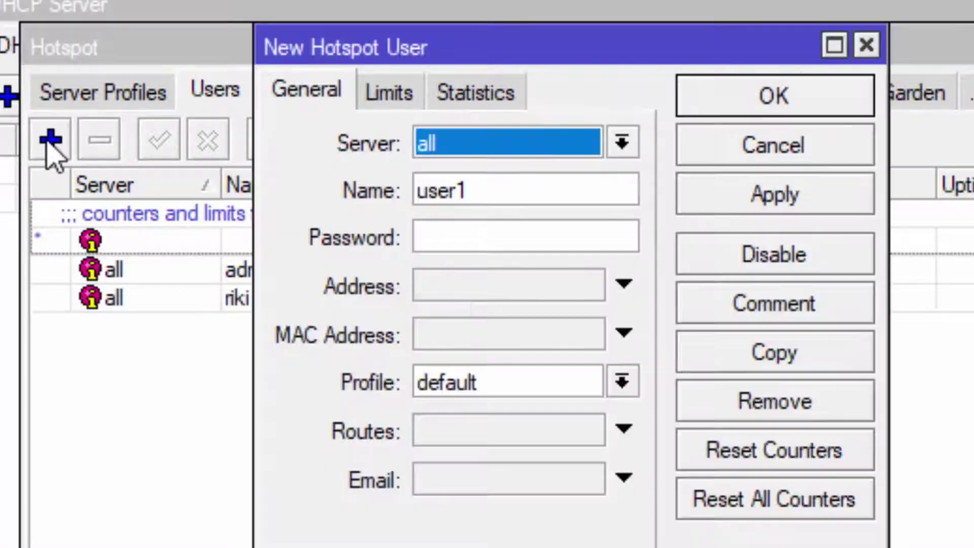
double_click(502, 191)
text(tayo)
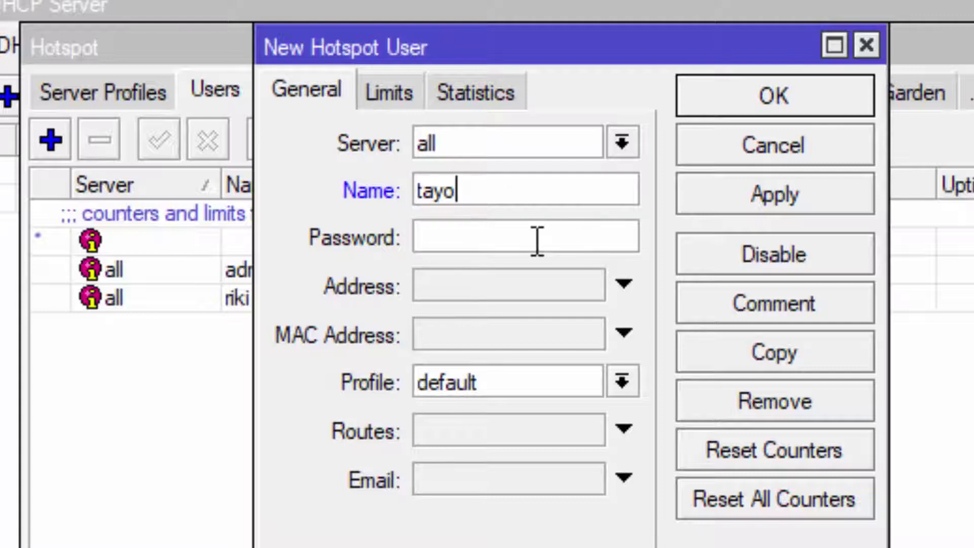
drag(480, 180, 355, 188)
click(447, 241)
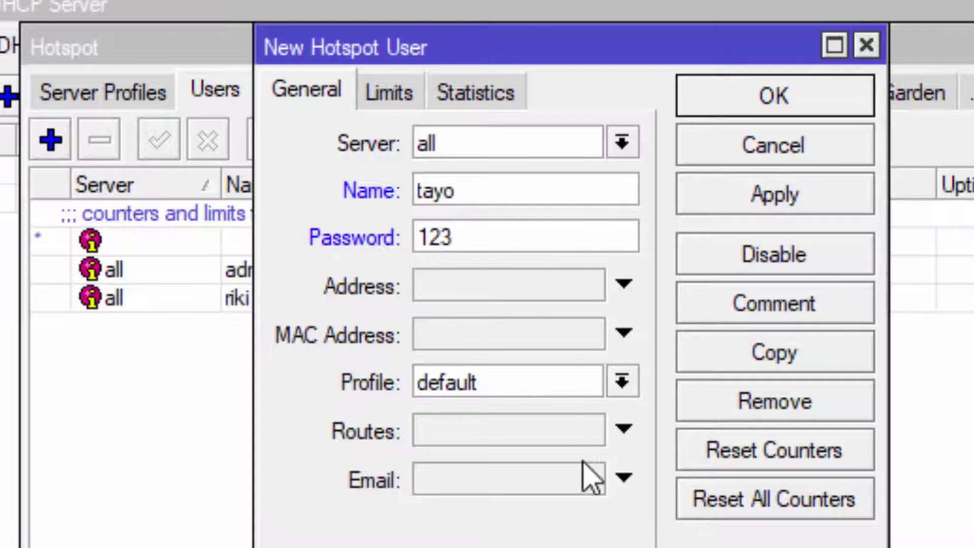
click(577, 386)
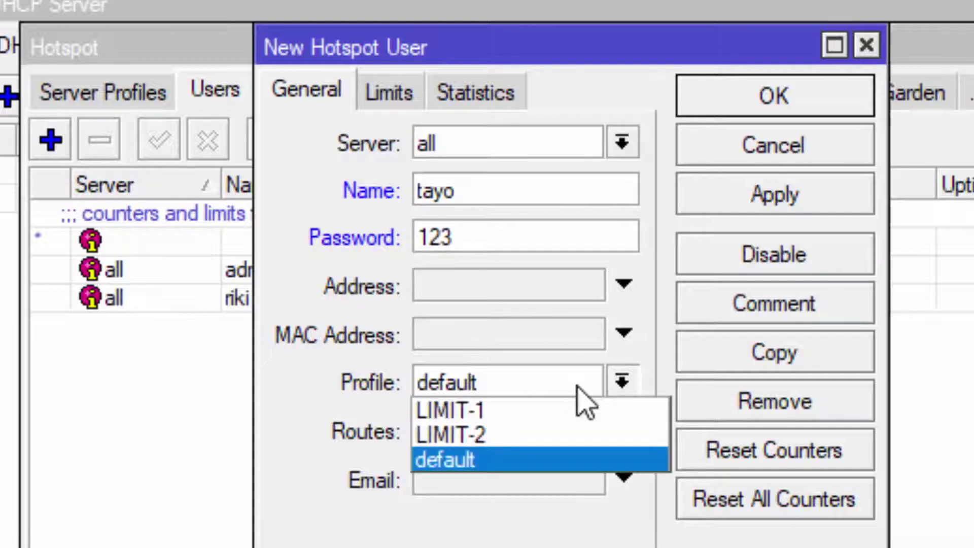
click(515, 431)
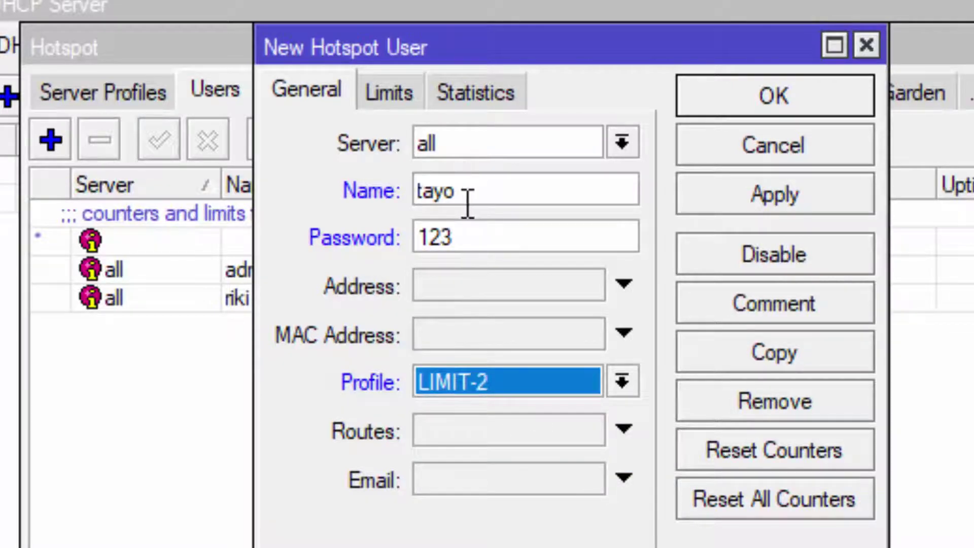
click(785, 96)
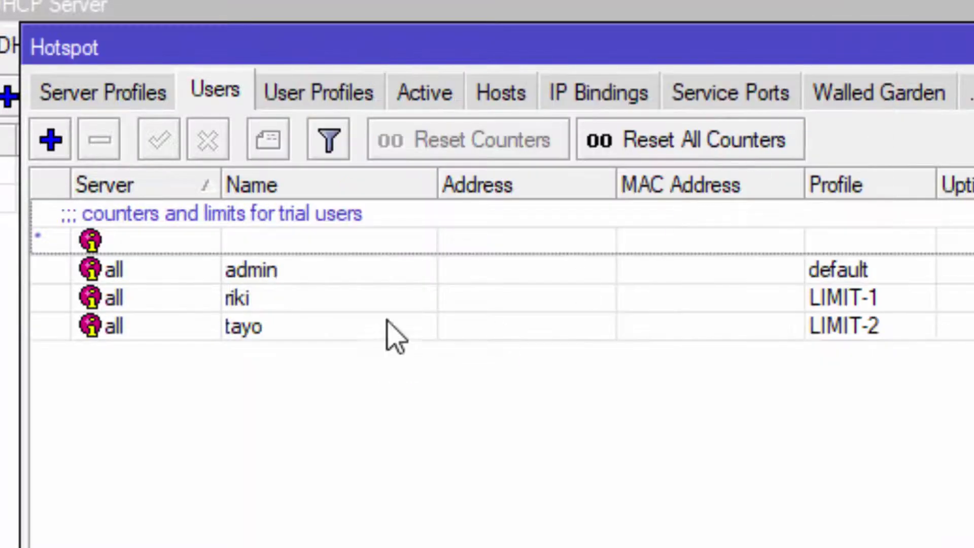
Review the riki and tayo entries and the profiles' rate limits, then return to Users.
click(418, 303)
click(739, 329)
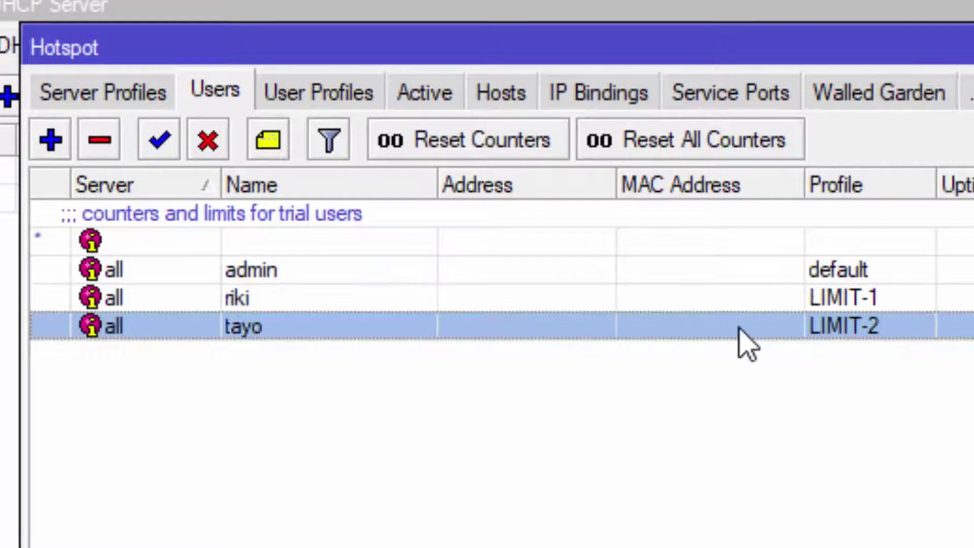
click(610, 303)
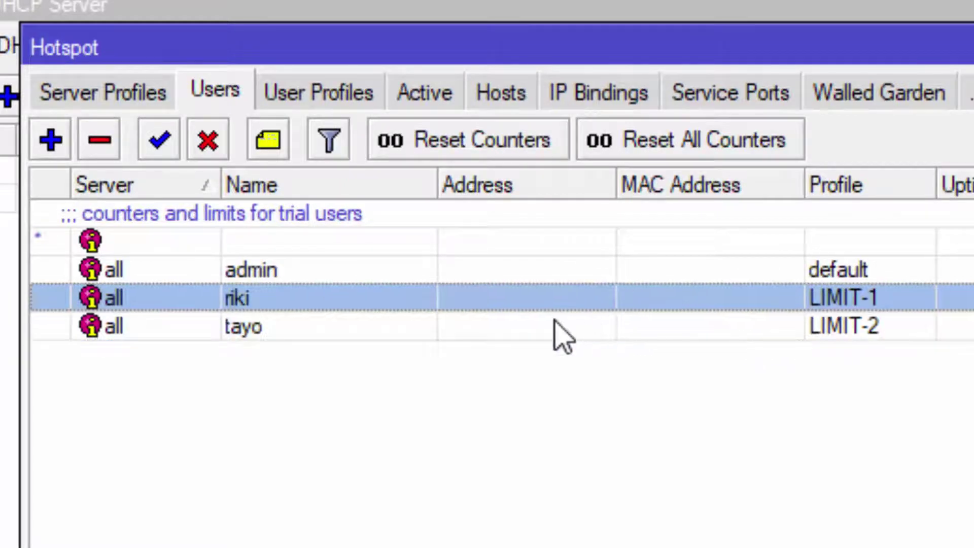
click(554, 326)
click(561, 299)
click(283, 96)
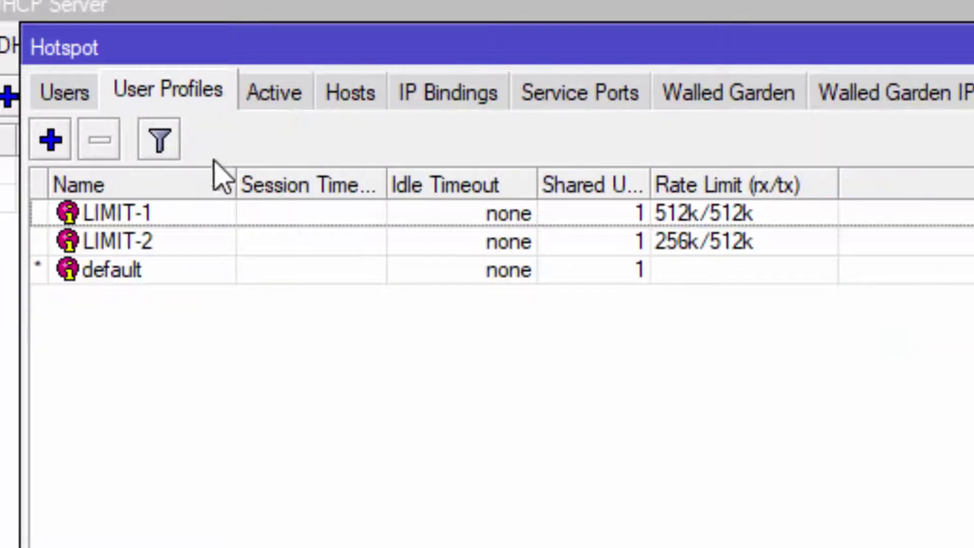
click(60, 87)
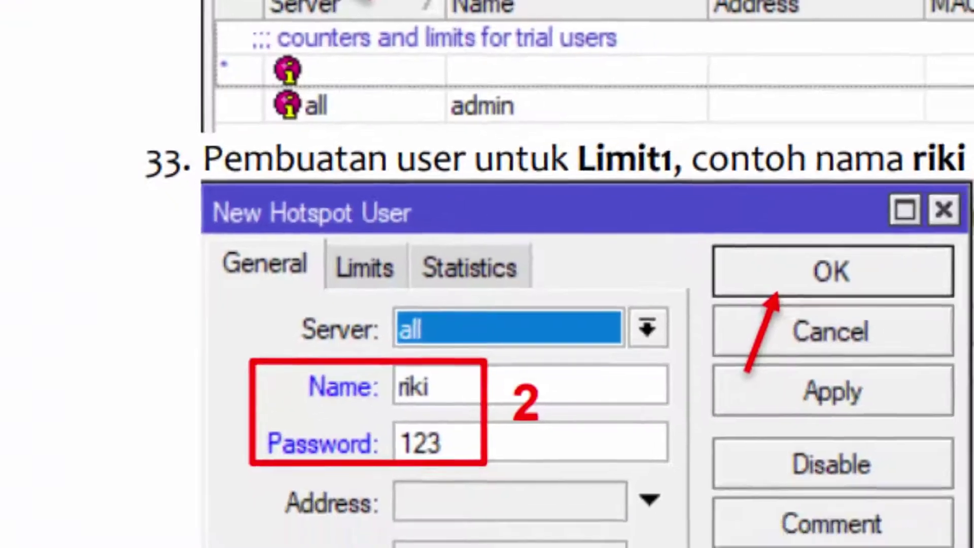
Scroll the jobsheet to steps 37–40 and highlight the router identity and password instructions.
scroll(487, 422, down, 10)
scroll(488, 423, down, 8)
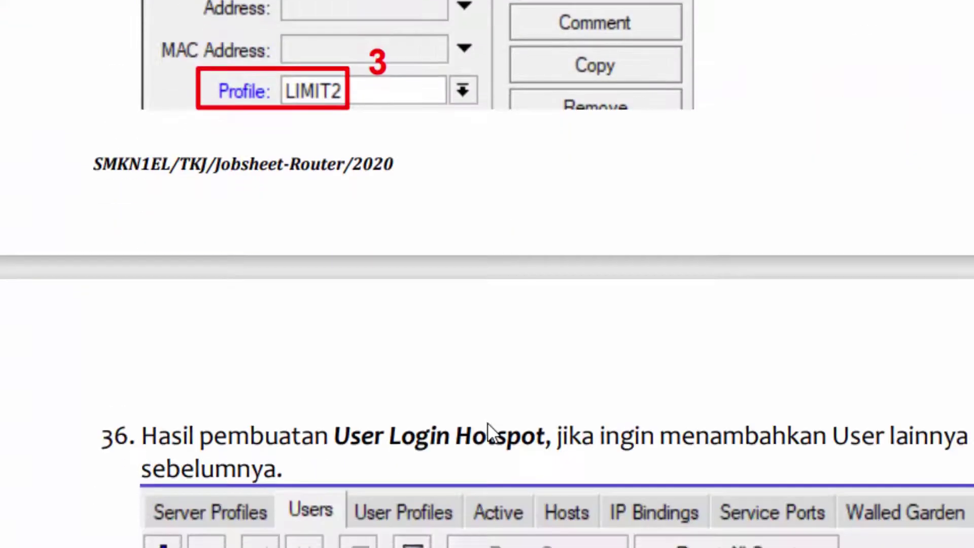
scroll(489, 366, down, 5)
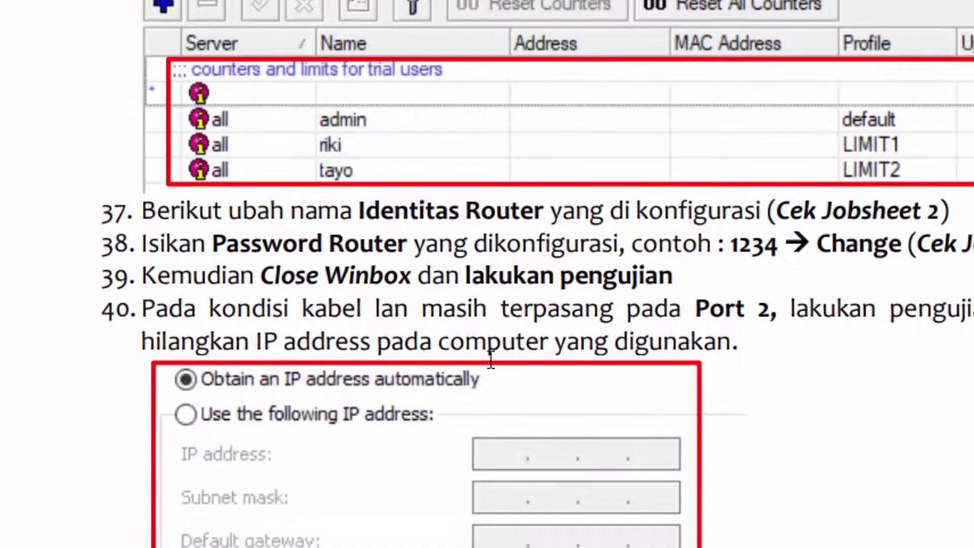
drag(176, 209, 271, 209)
drag(226, 242, 408, 242)
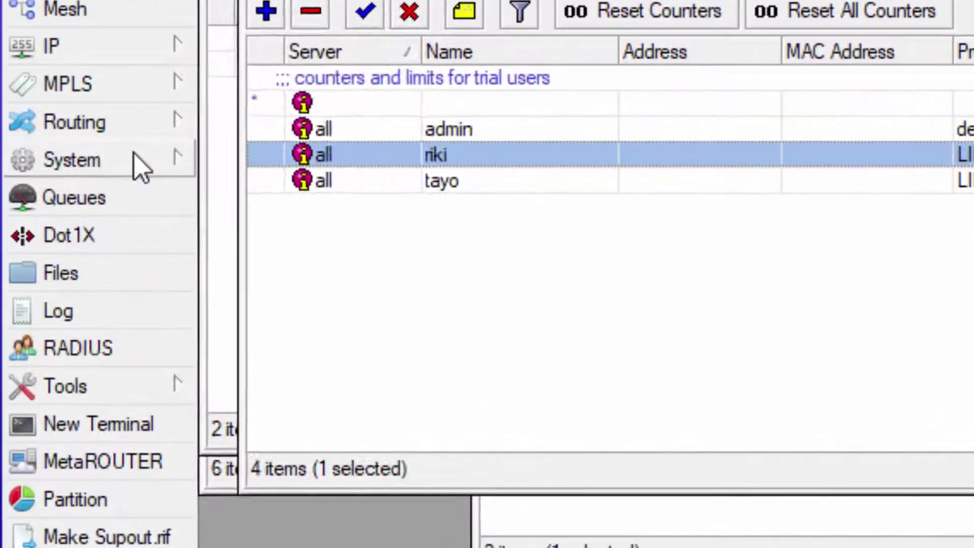
Change the router identity to DODHEE.
click(141, 169)
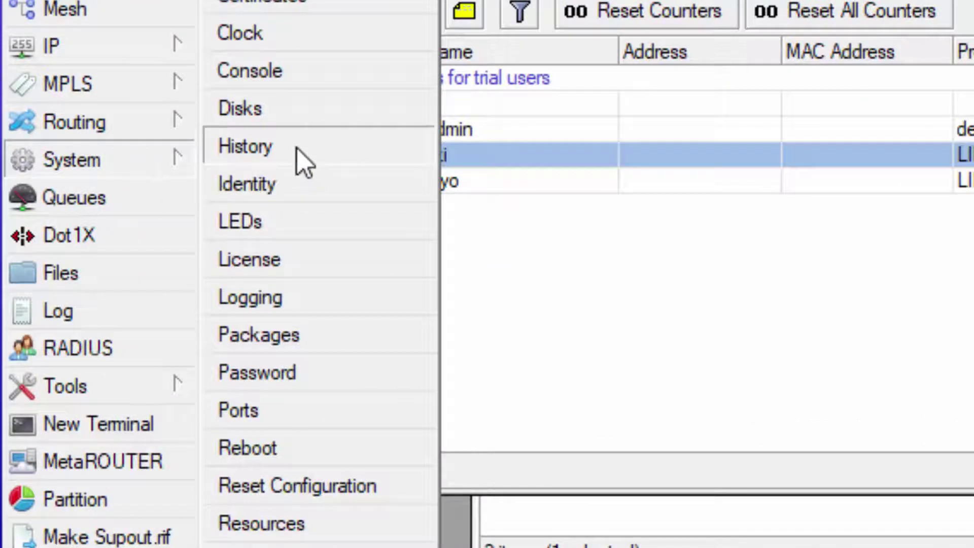
click(299, 184)
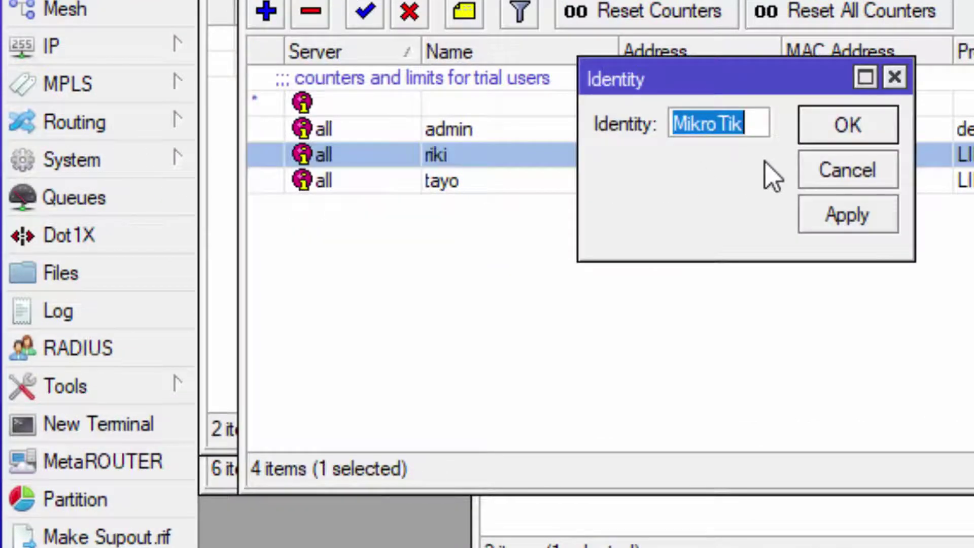
text(DOD)
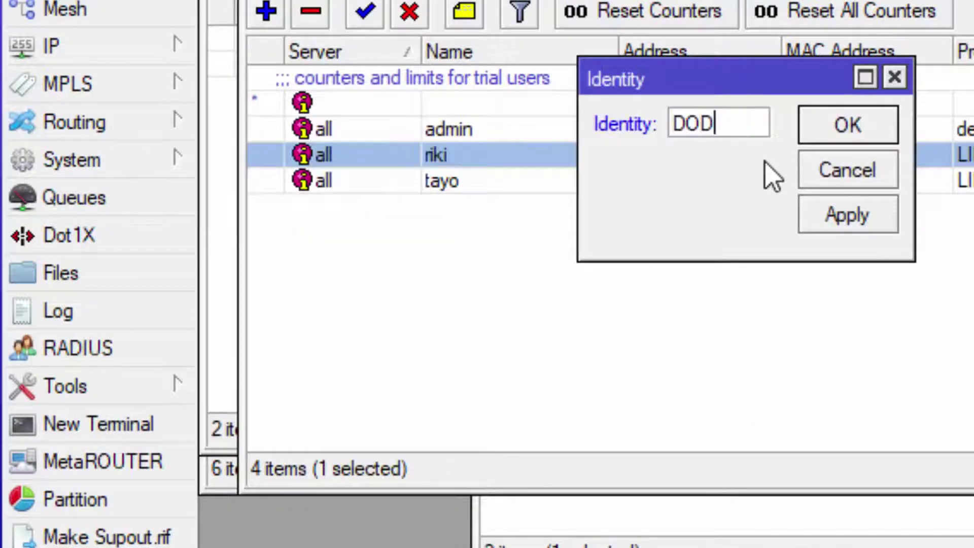
text(HEEX)
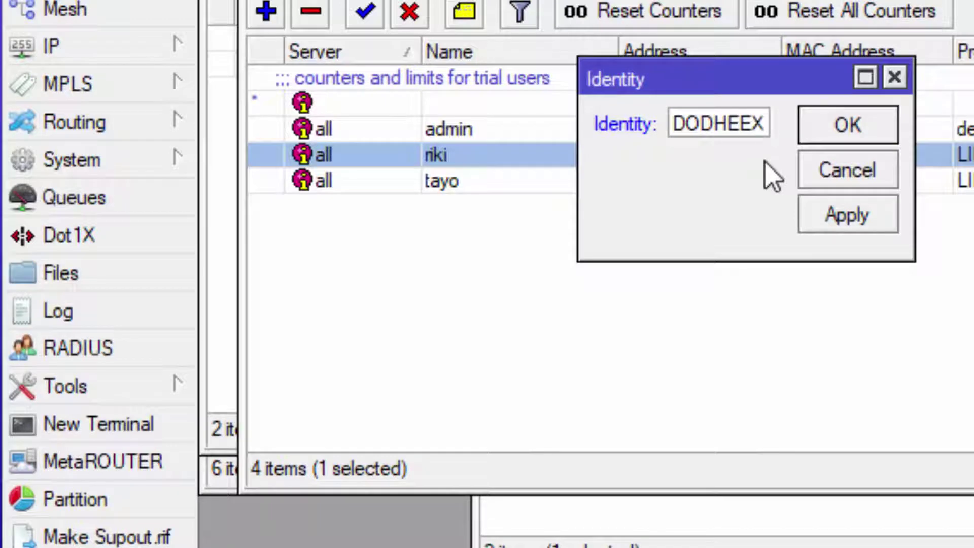
click(854, 135)
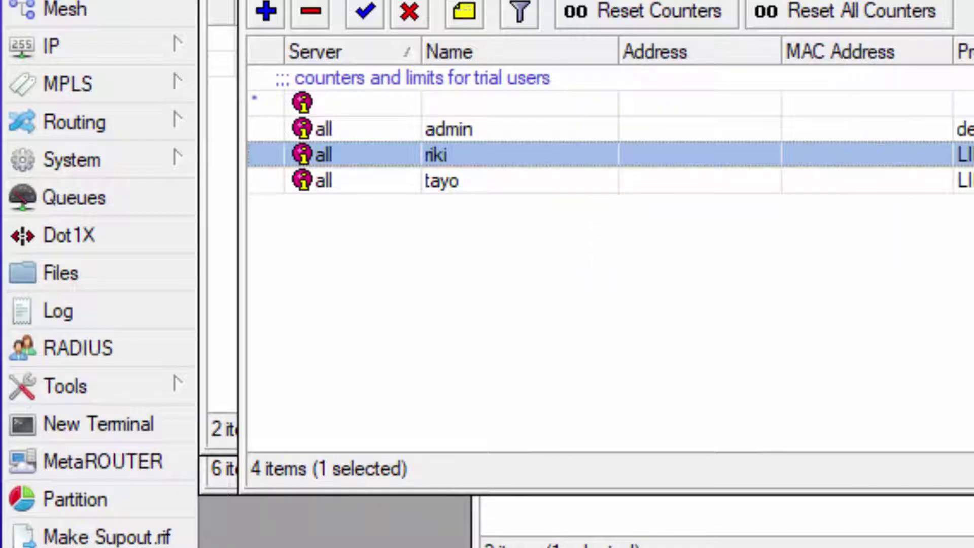
Set and apply a new router password in System > Password.
click(120, 167)
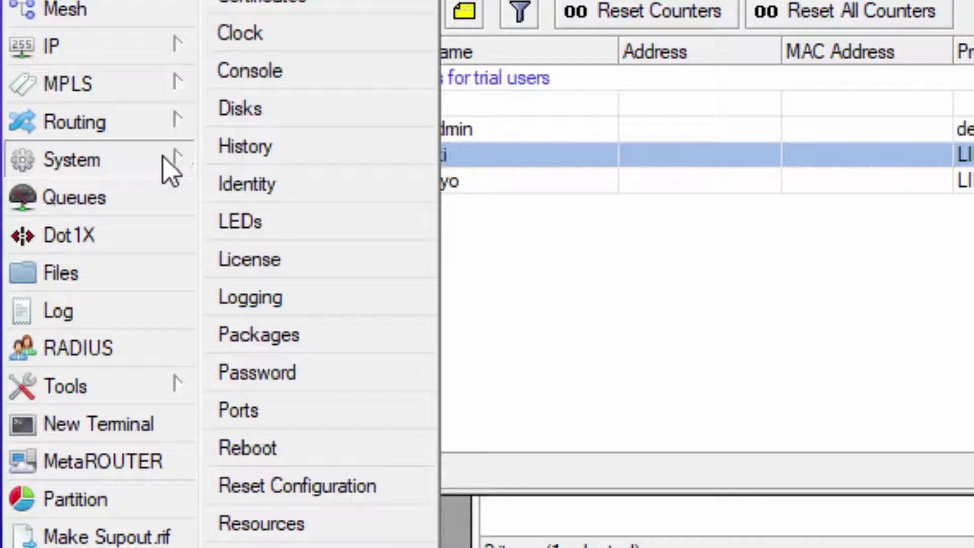
click(321, 378)
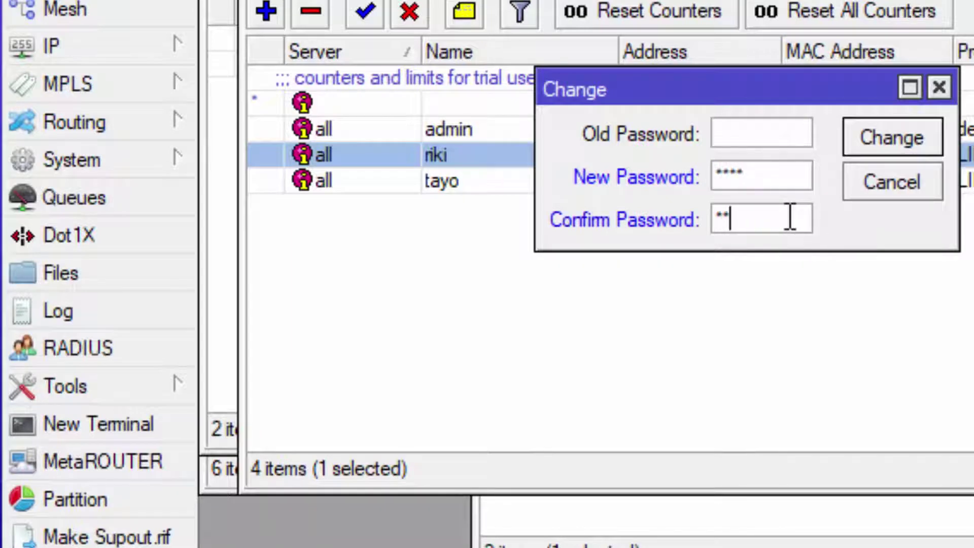
click(922, 139)
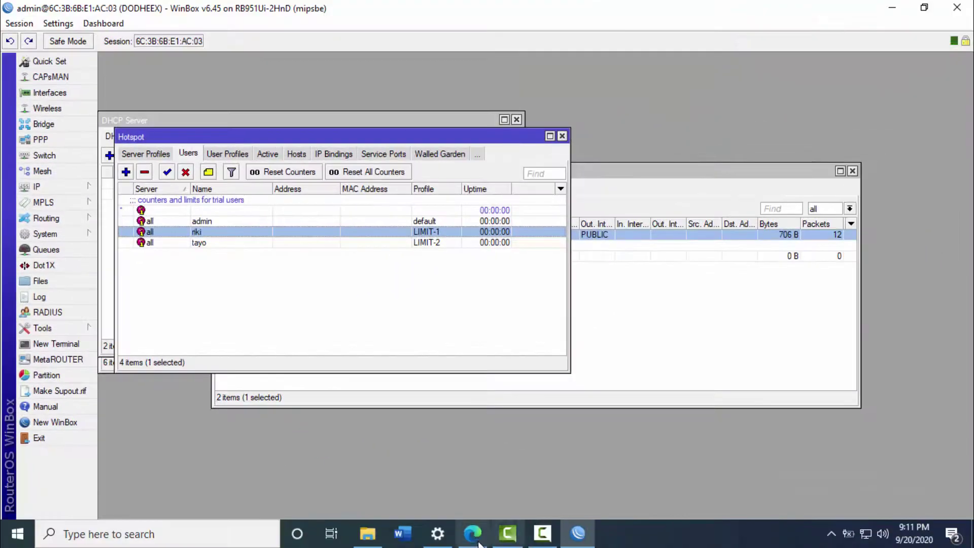
Bring the jobsheet forward and scroll to the DHCP testing steps.
click(474, 537)
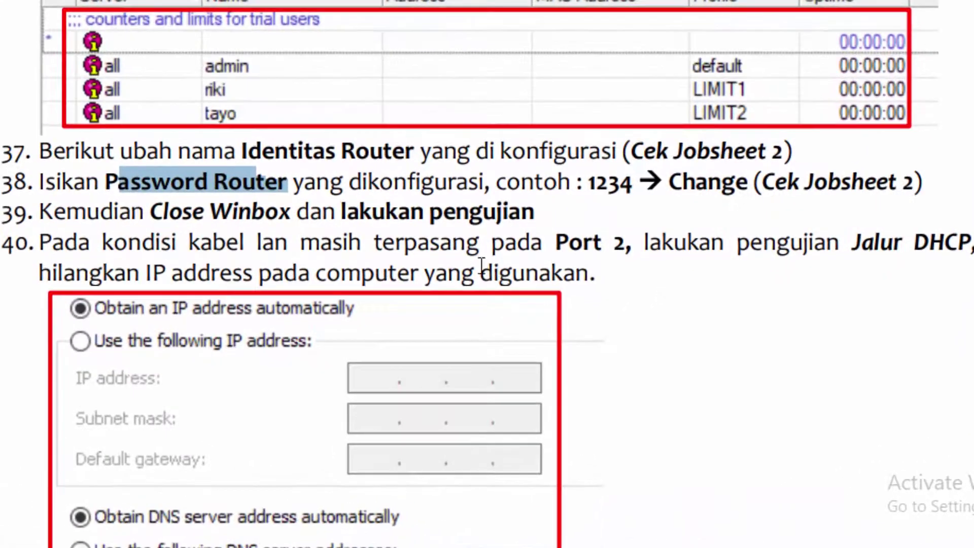
scroll(479, 261, down, 1)
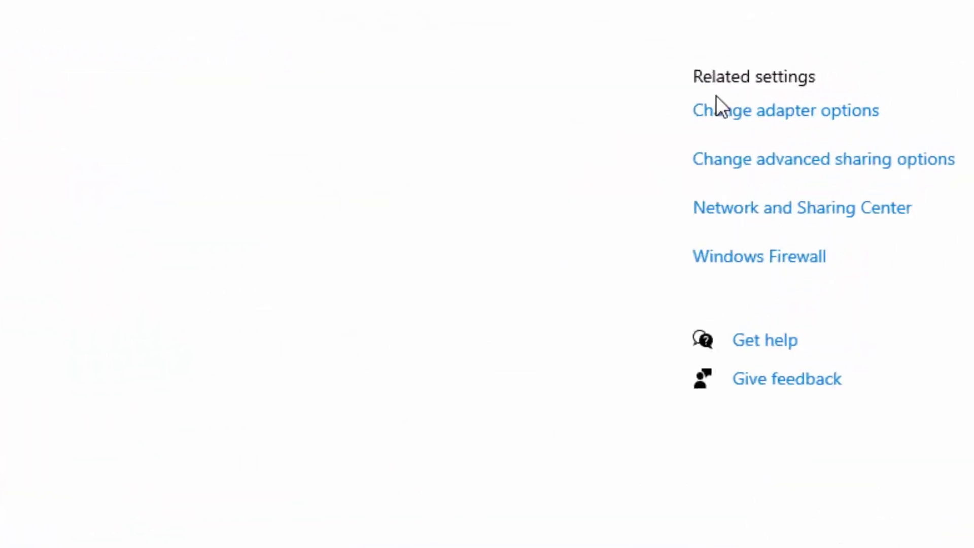
Set Ethernet IPv4 to obtain IP and DNS server addresses automatically and close the dialogs.
click(710, 120)
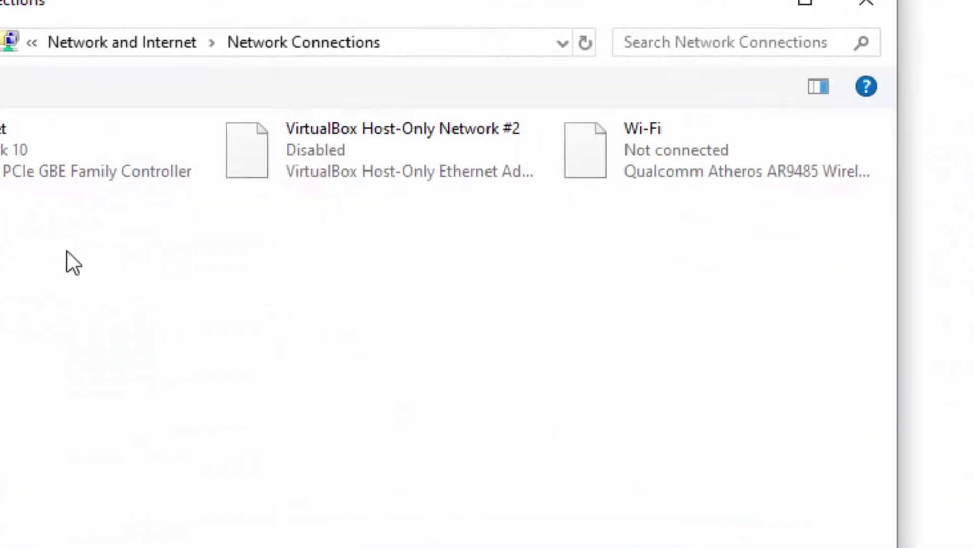
right_click(151, 163)
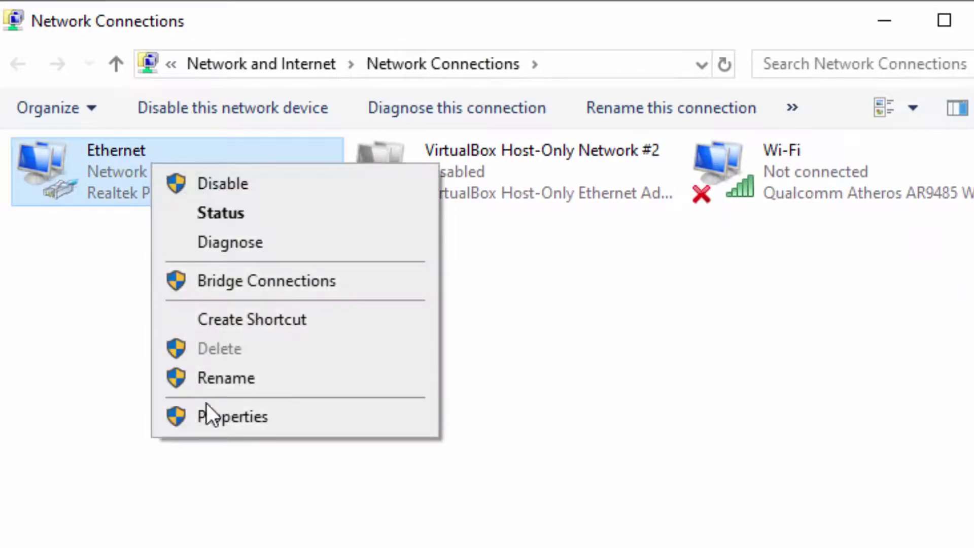
click(208, 408)
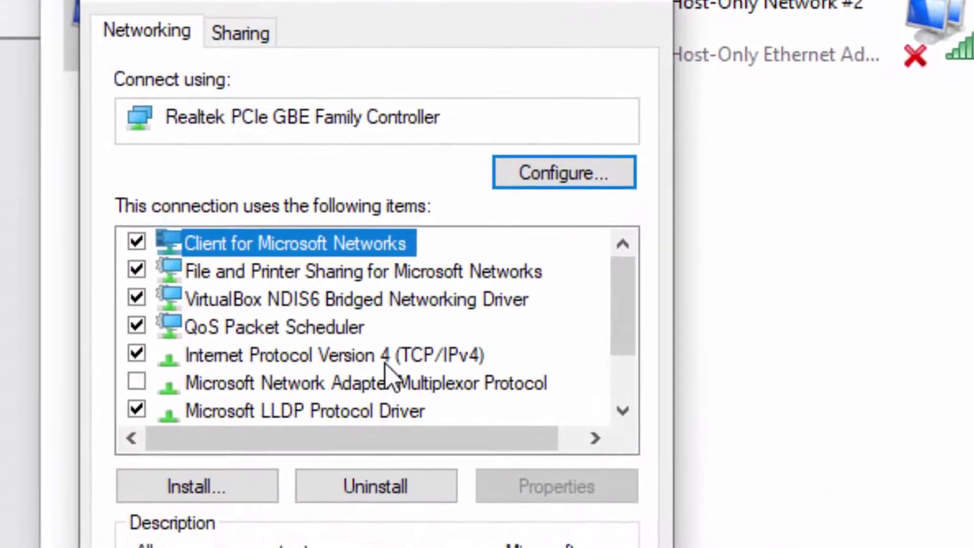
double_click(401, 358)
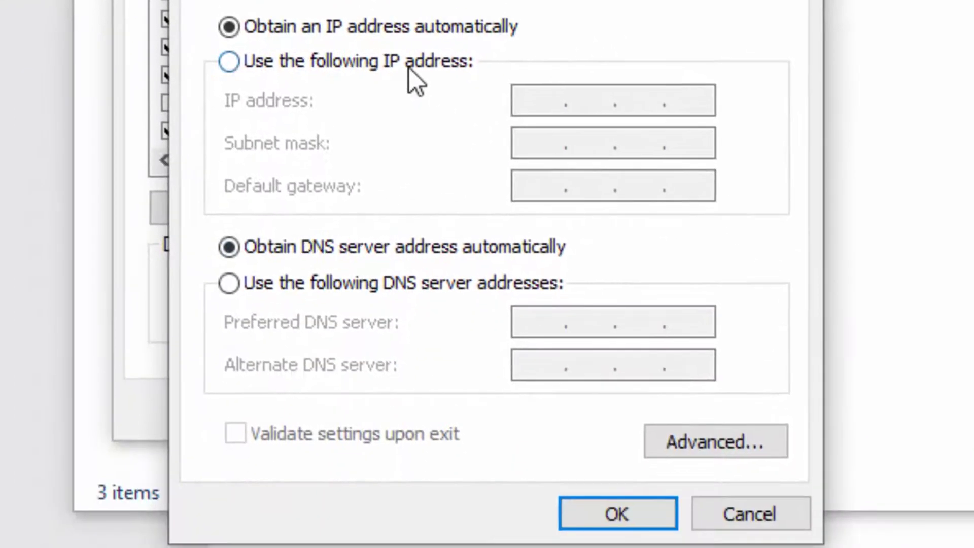
click(375, 340)
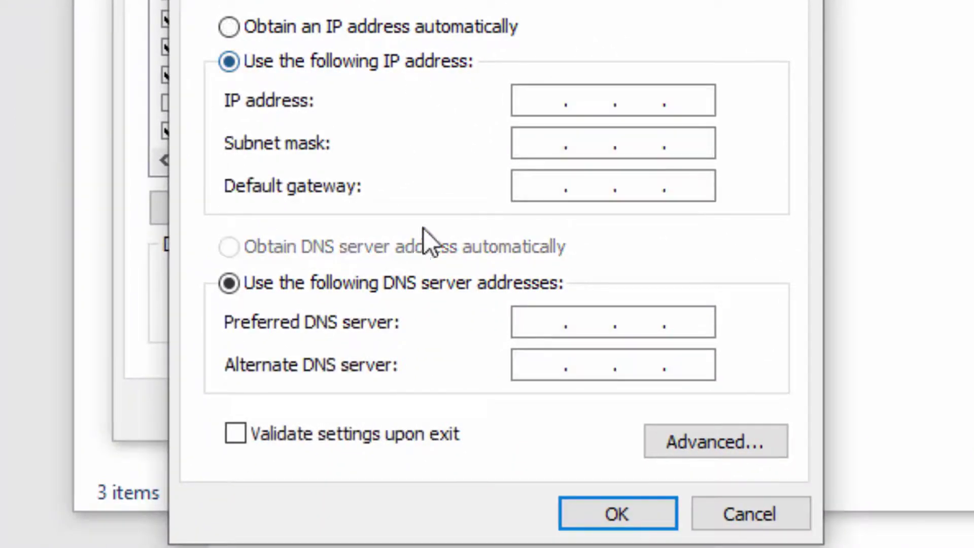
click(444, 28)
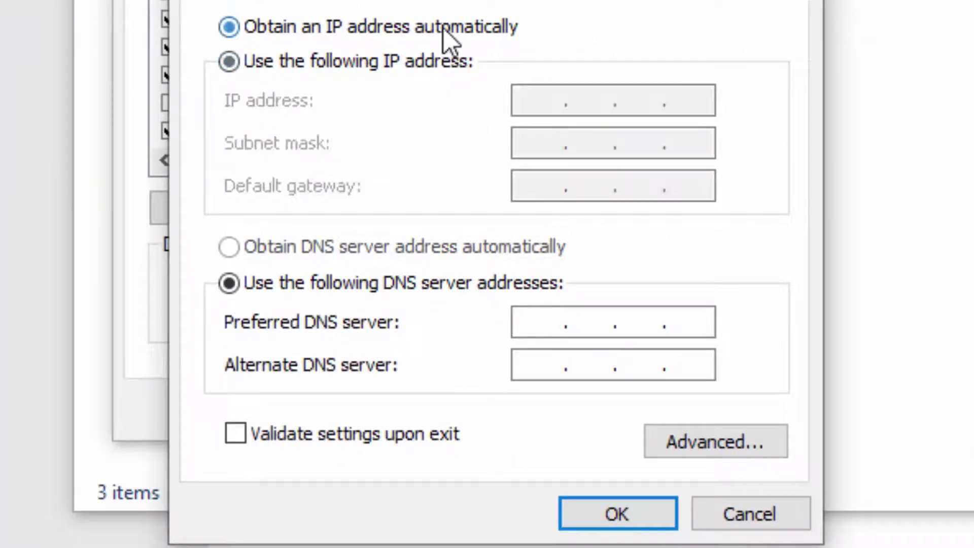
click(372, 248)
click(606, 512)
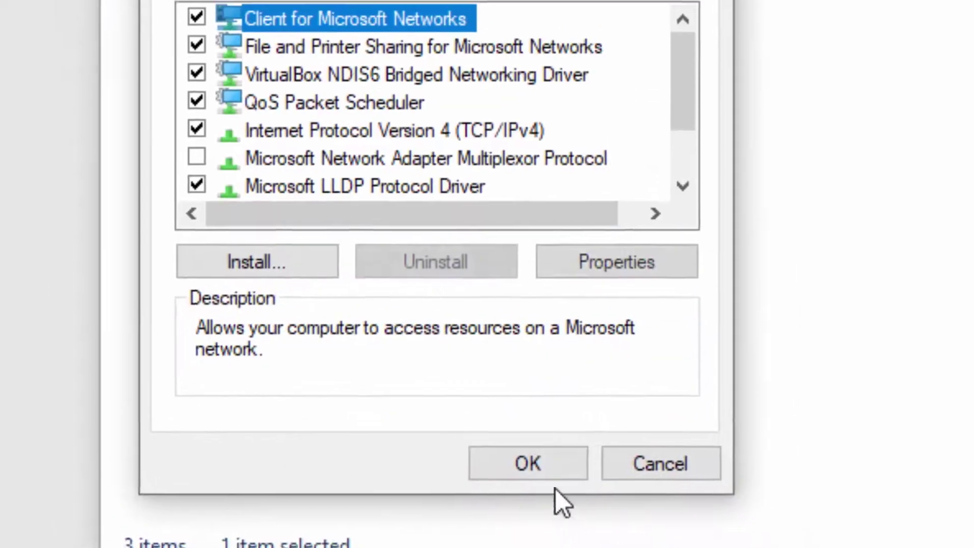
click(527, 464)
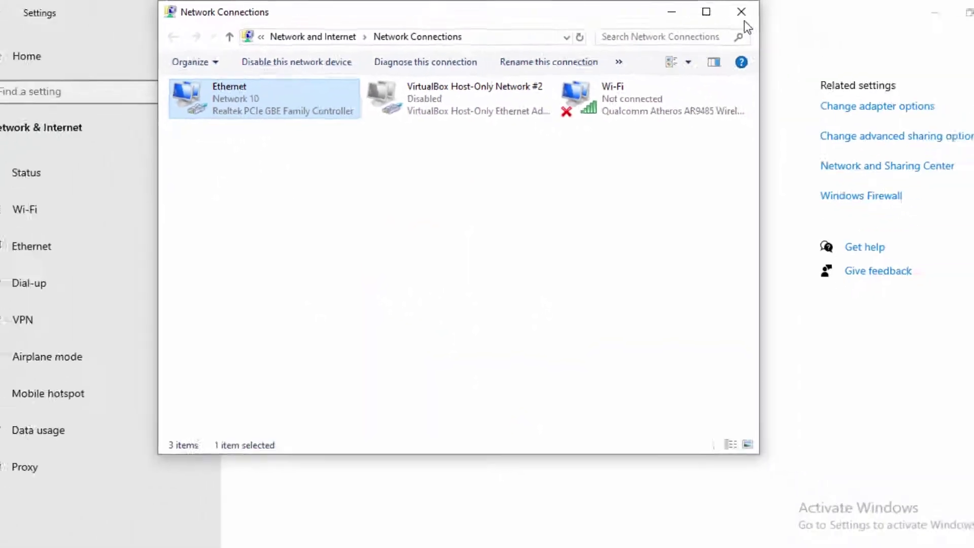
click(646, 14)
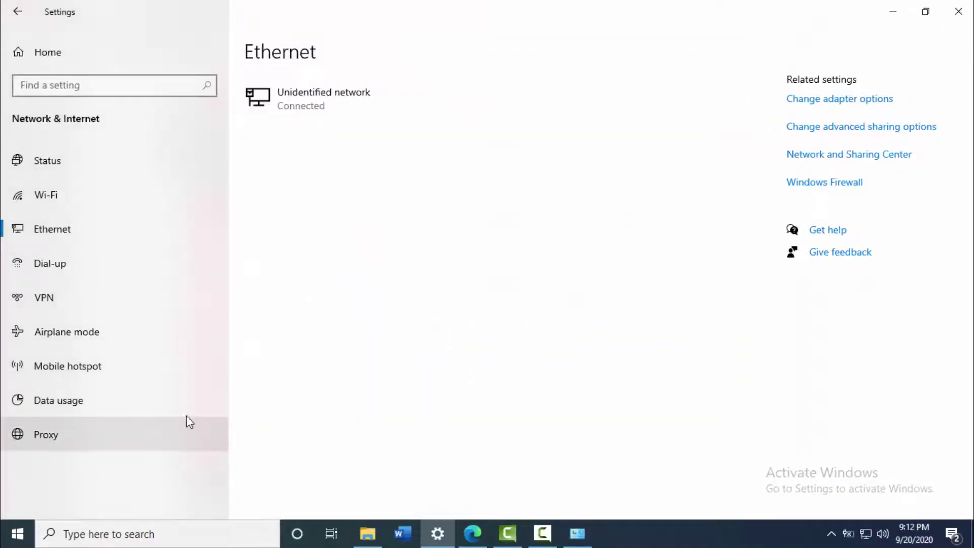
Open Command Prompt and run ipconfig to check the assigned 192.168.10.126 address.
click(15, 532)
text(cmd)
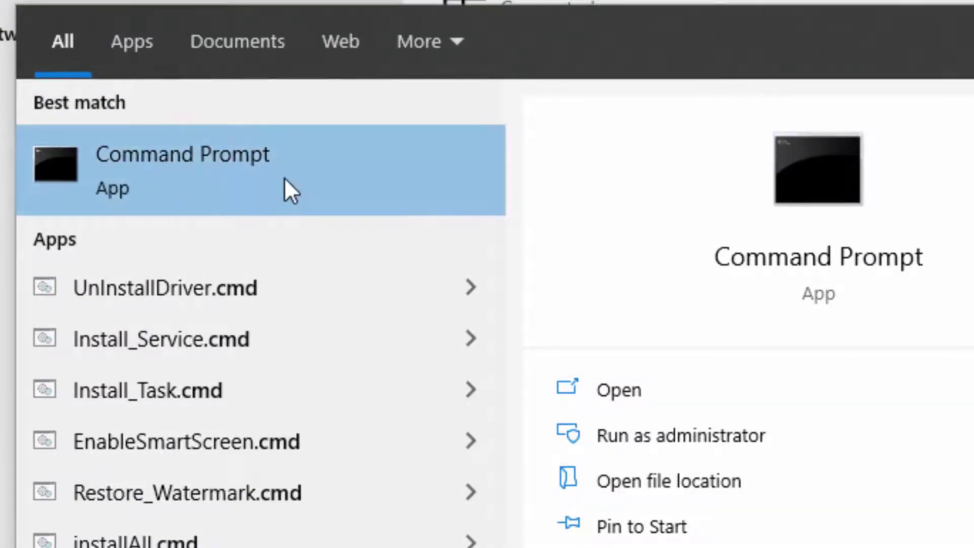
click(258, 182)
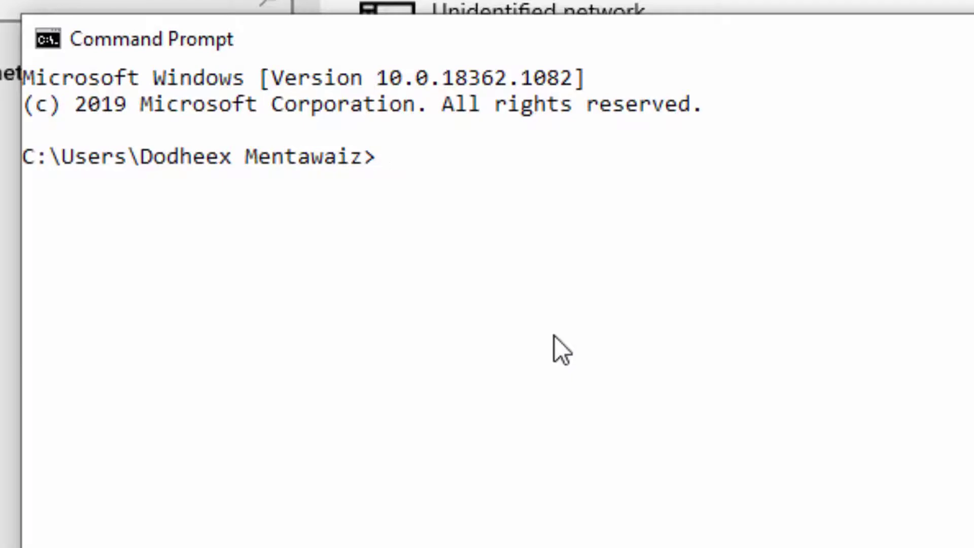
text(ipcon)
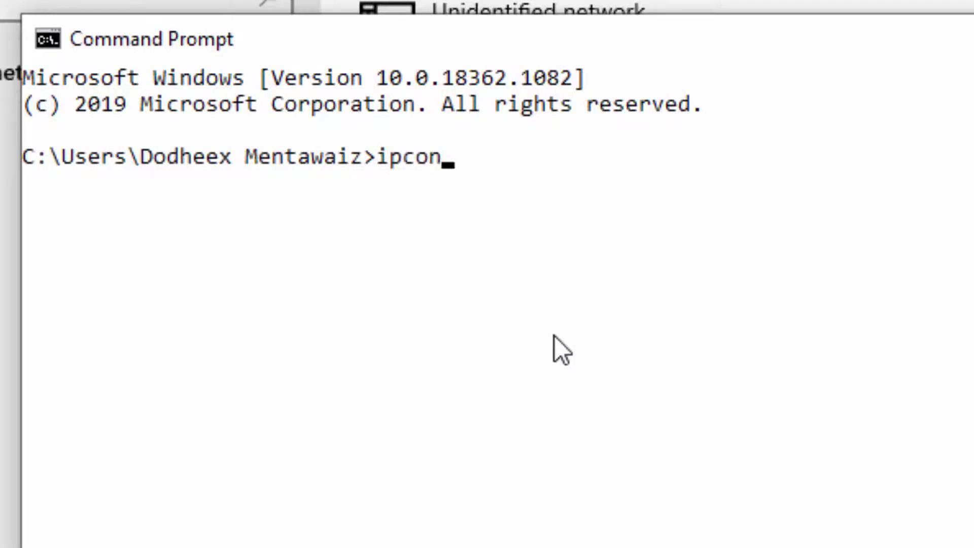
text(fig)
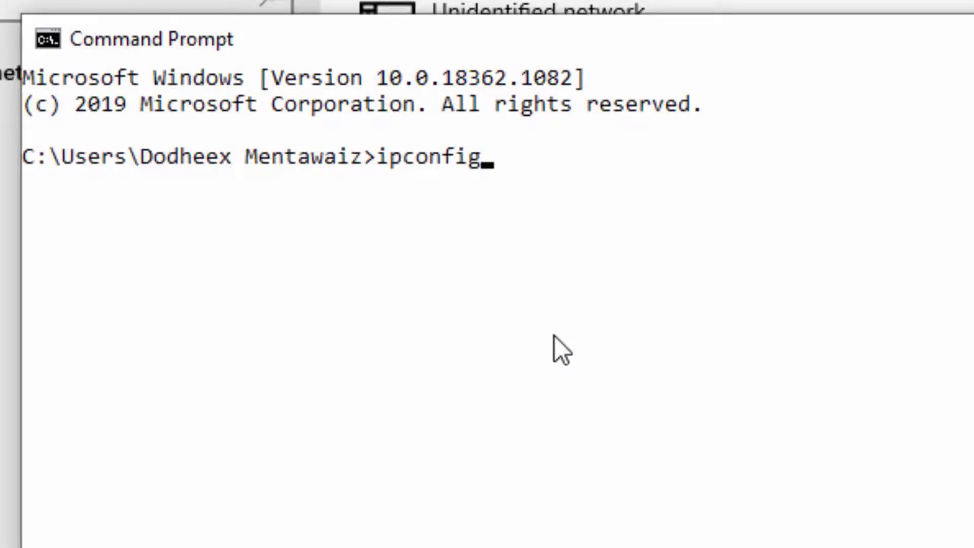
key(Return)
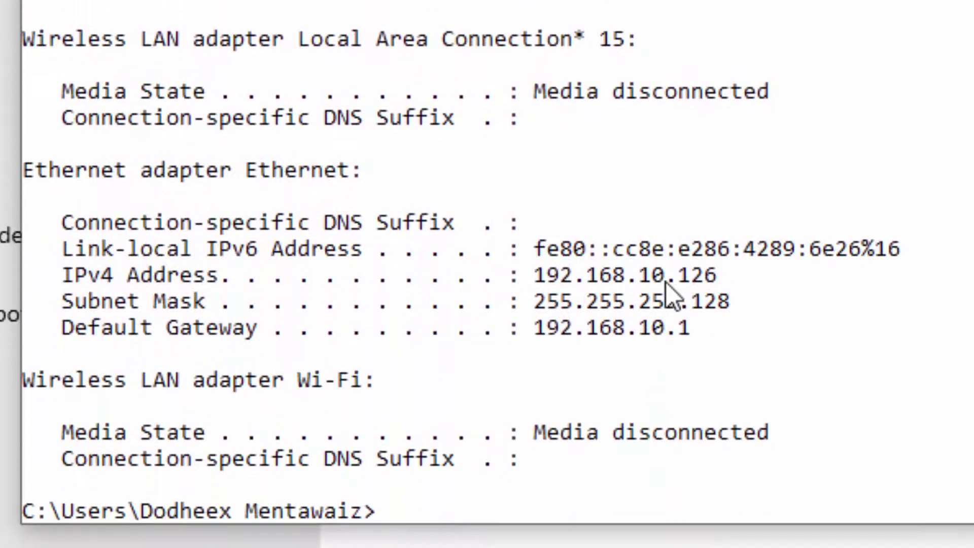
drag(640, 276, 720, 281)
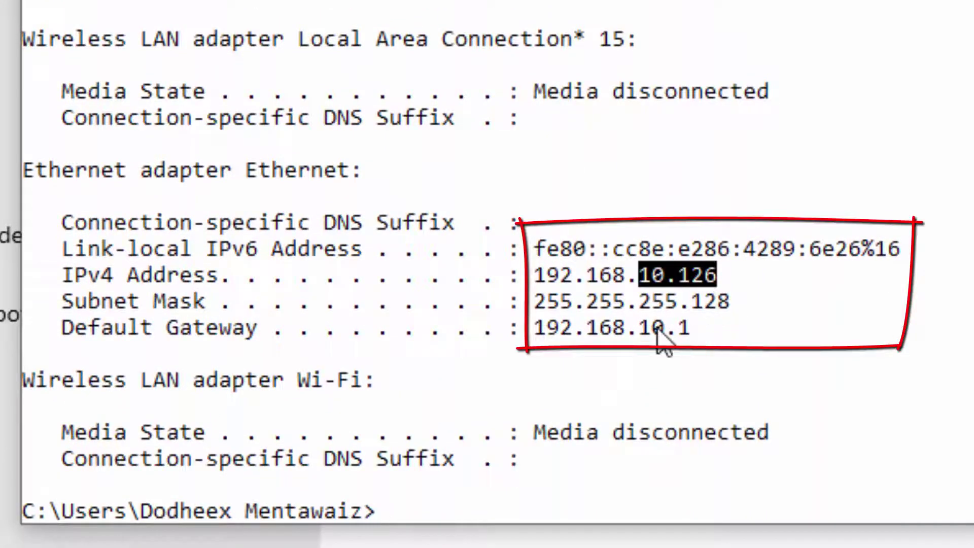
drag(642, 303, 732, 306)
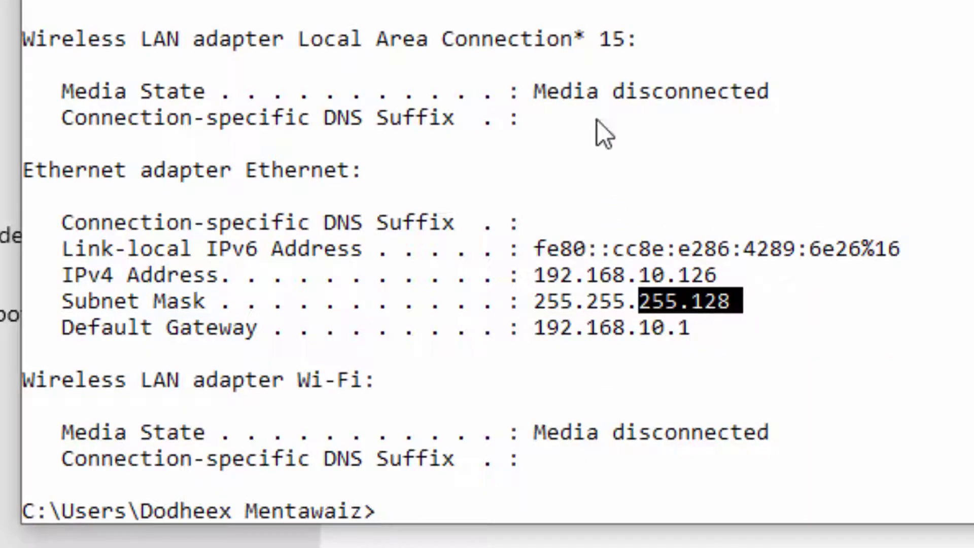
click(603, 223)
Ping 192.168.10.1 and then 192.168.20.1, stopping each with Ctrl+C.
text(ping )
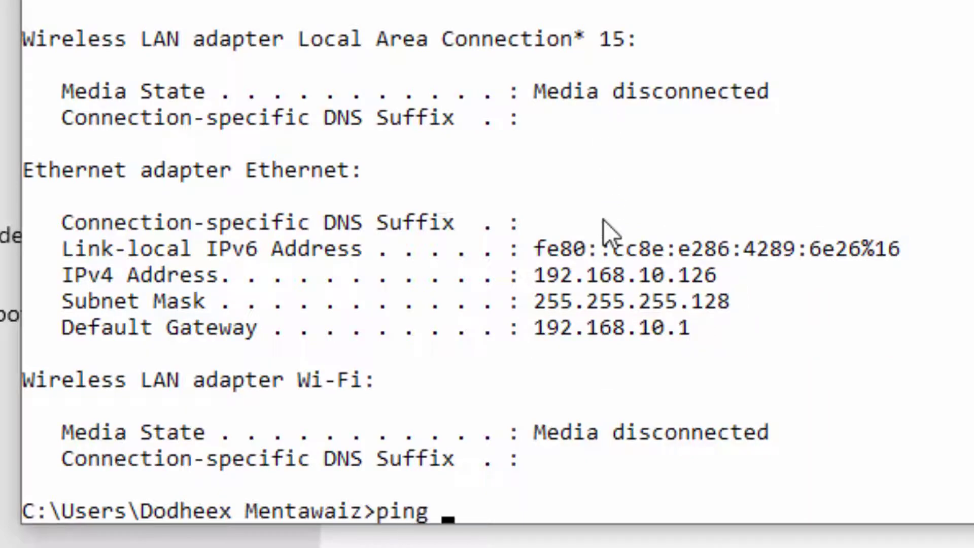
text(192.1)
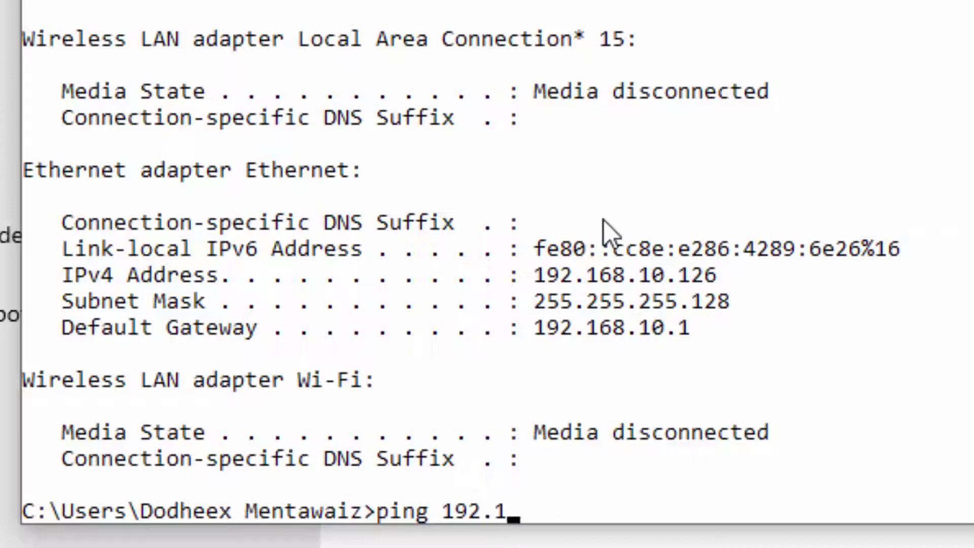
text(68.)
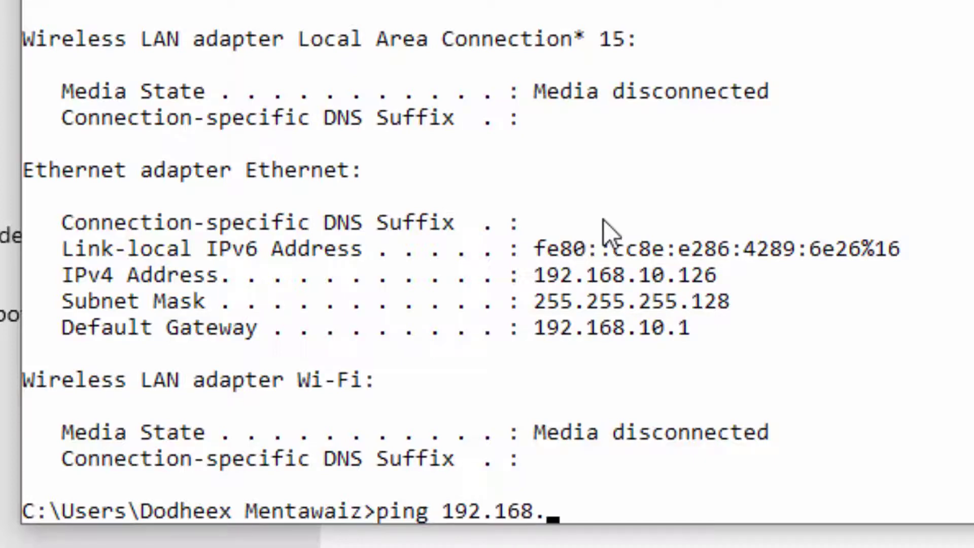
text(20.1)
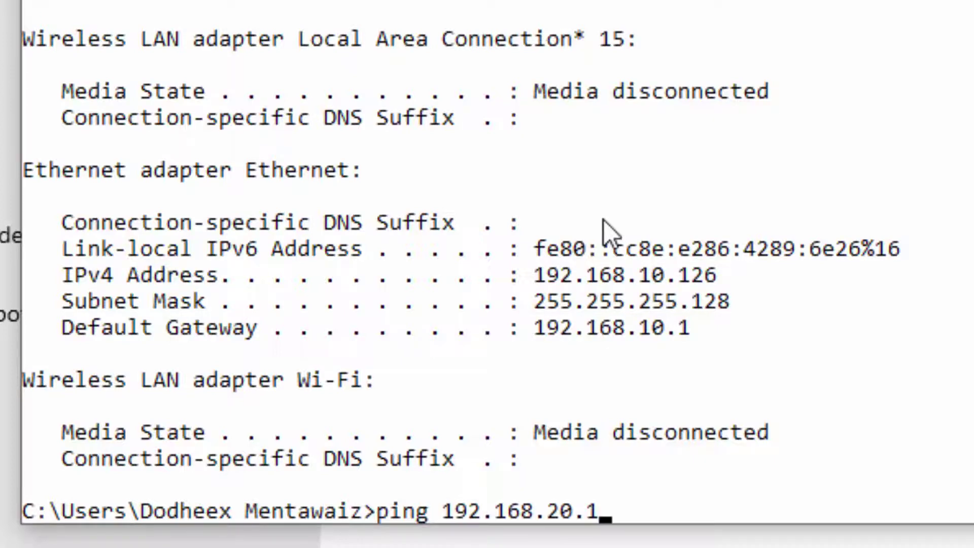
key(BackSpace)
key(BackSpace)
key(BackSpace)
key(BackSpace)
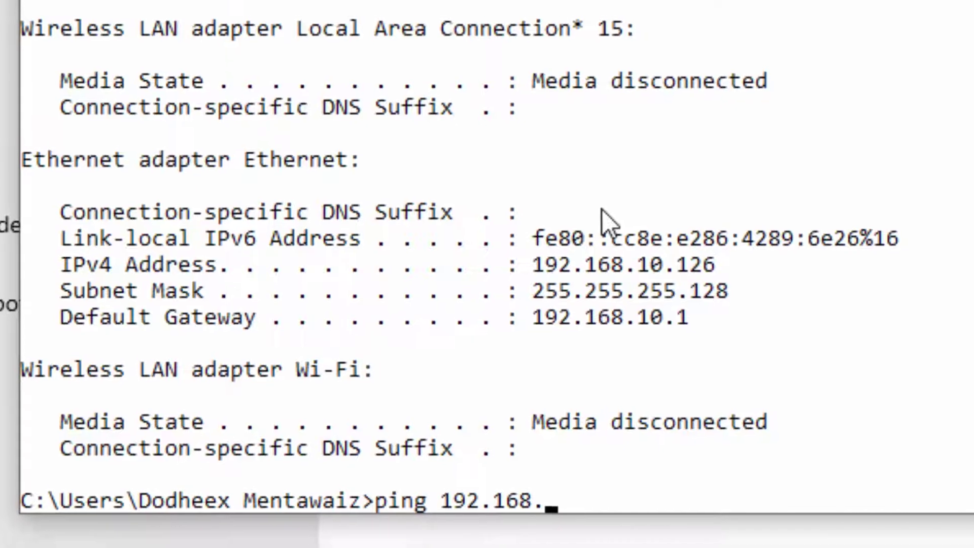
text(10.1)
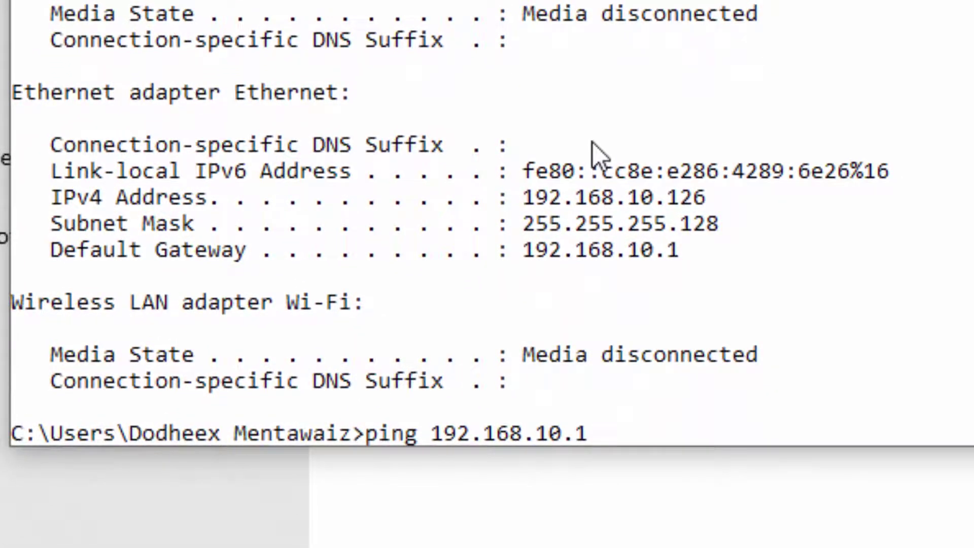
key(Return)
key(ctrl+c)
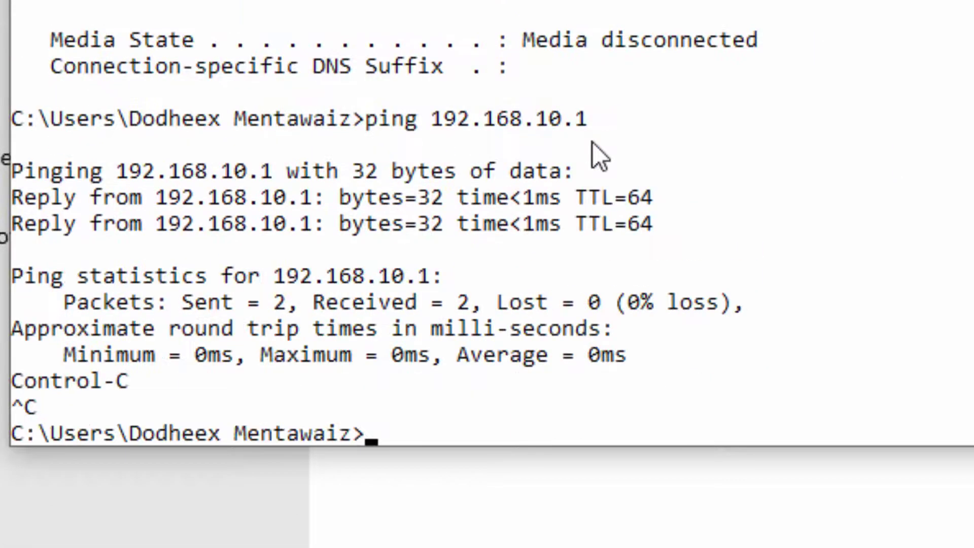
key(Up)
key(BackSpace)
key(BackSpace)
key(BackSpace)
key(BackSpace)
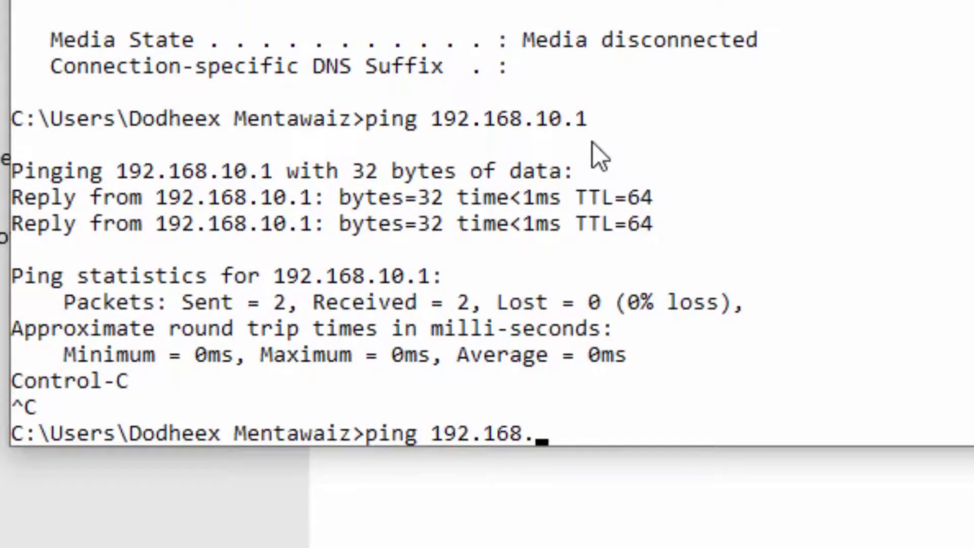
text(20.1)
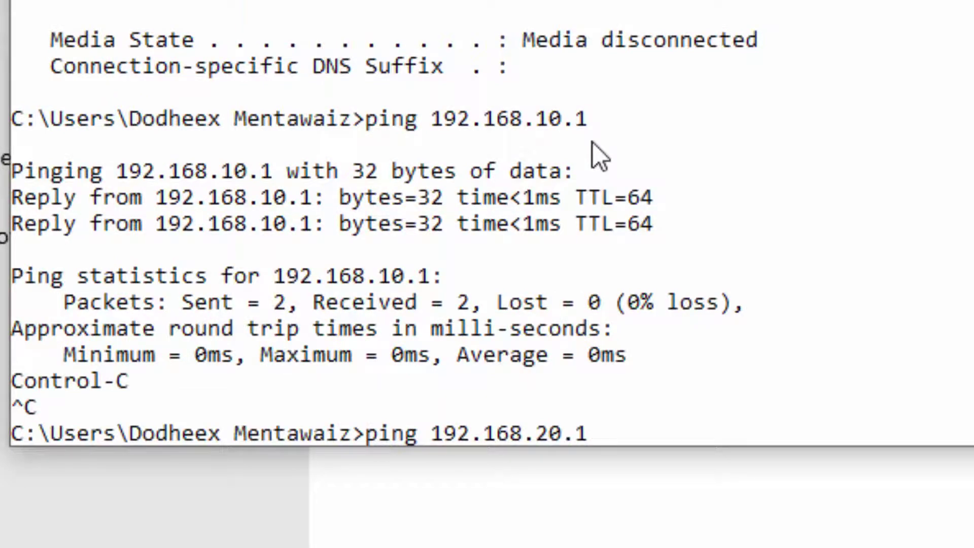
key(Return)
key(ctrl+c)
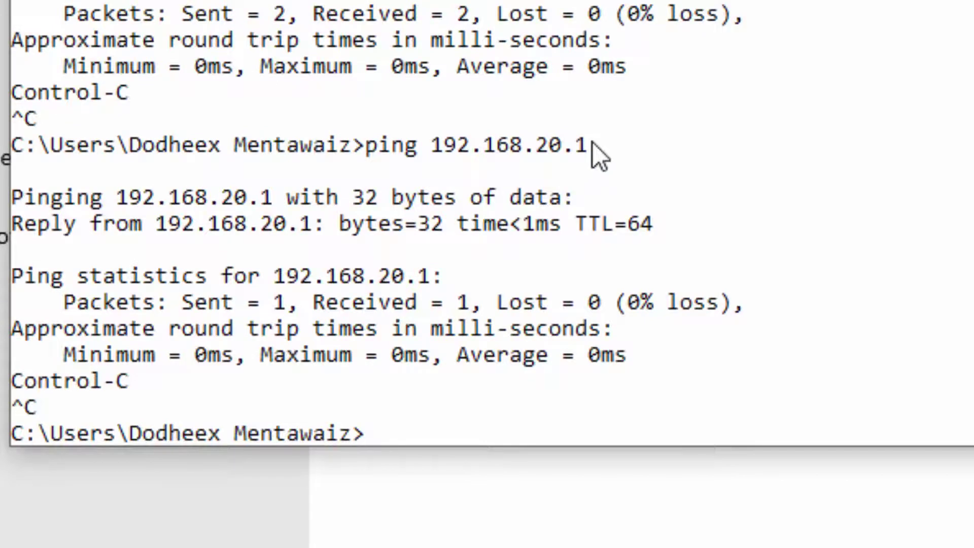
Ping google.com to confirm internet access.
text(ping )
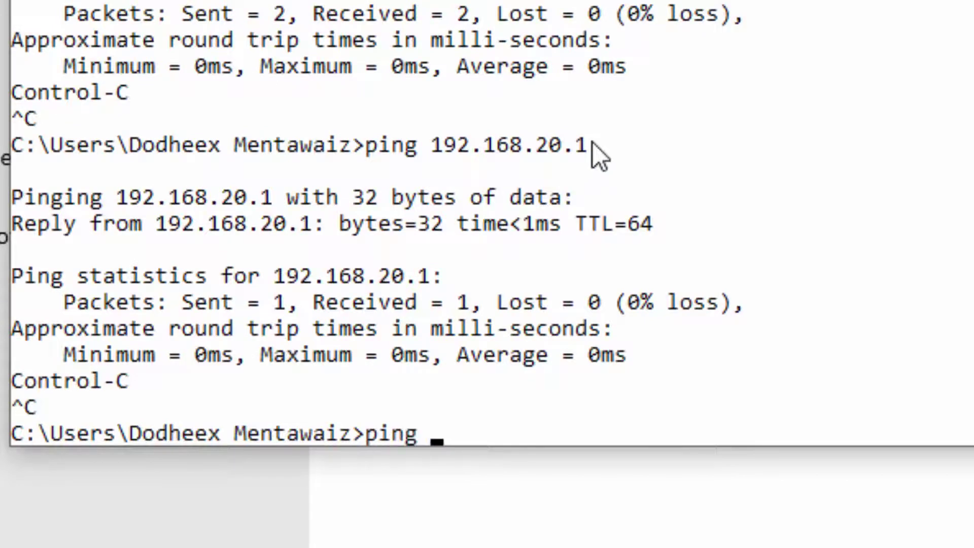
text(google)
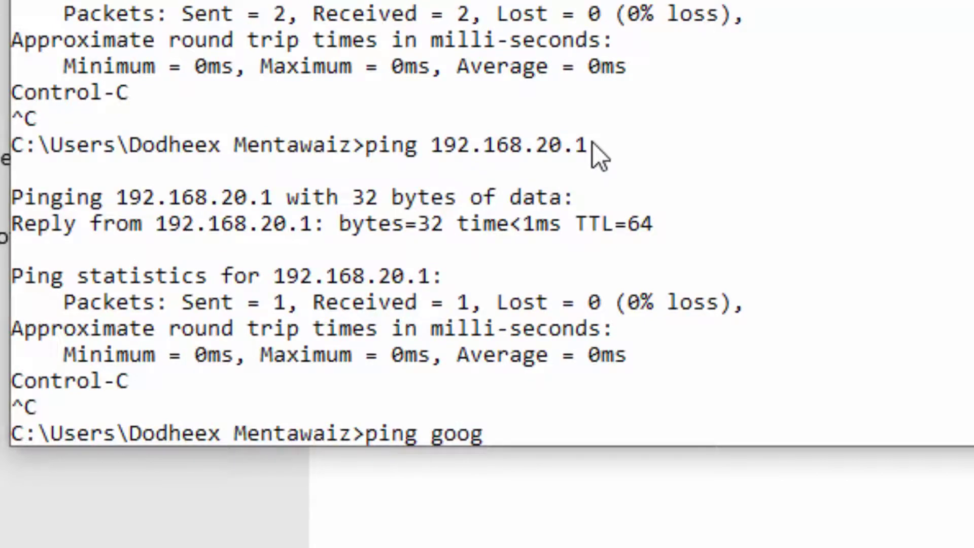
text(.com)
key(Return)
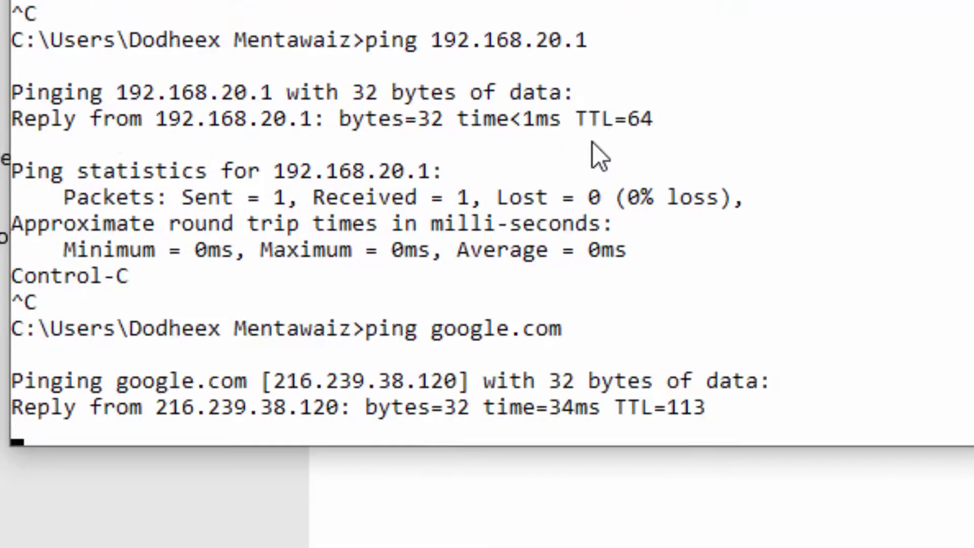
drag(389, 380, 536, 380)
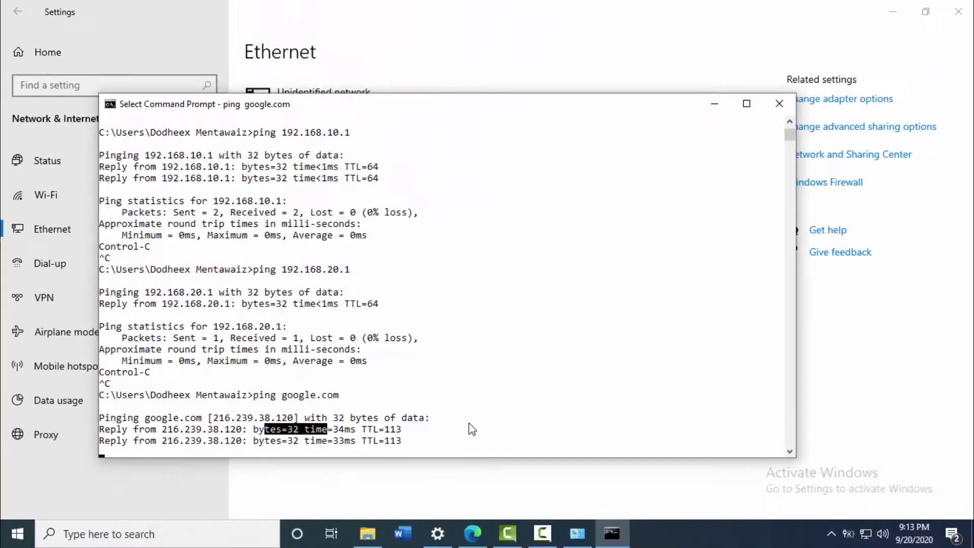
Search Bing for 'smk 1' in a new Edge tab.
click(472, 533)
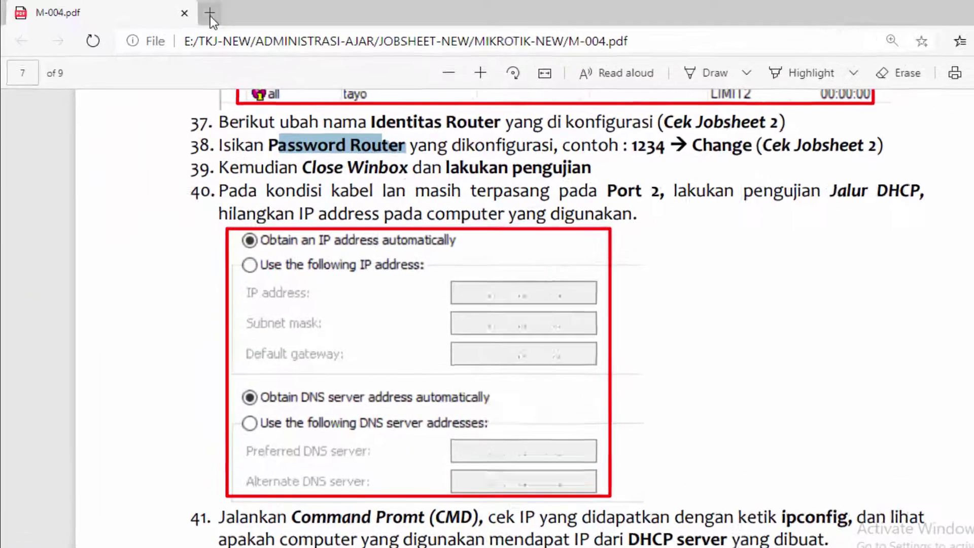
click(210, 16)
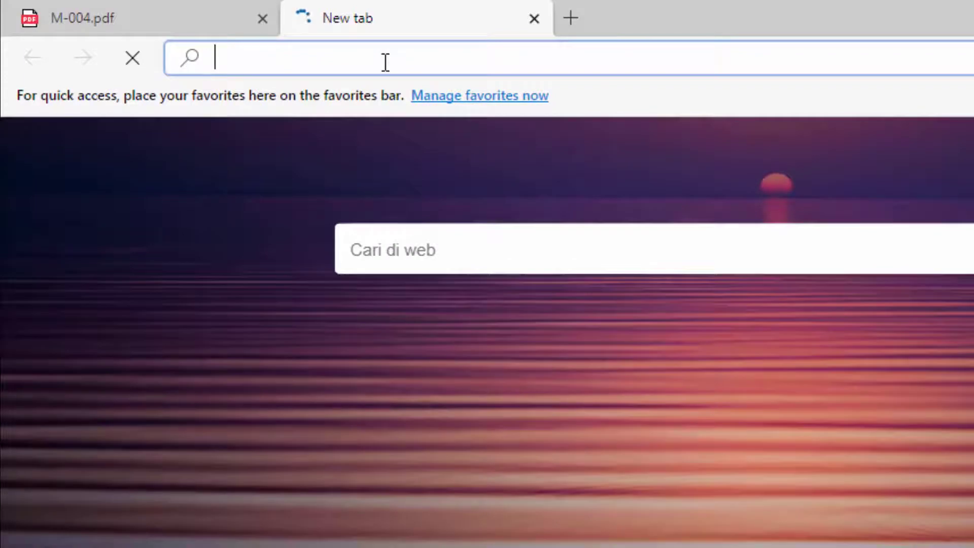
text(smk)
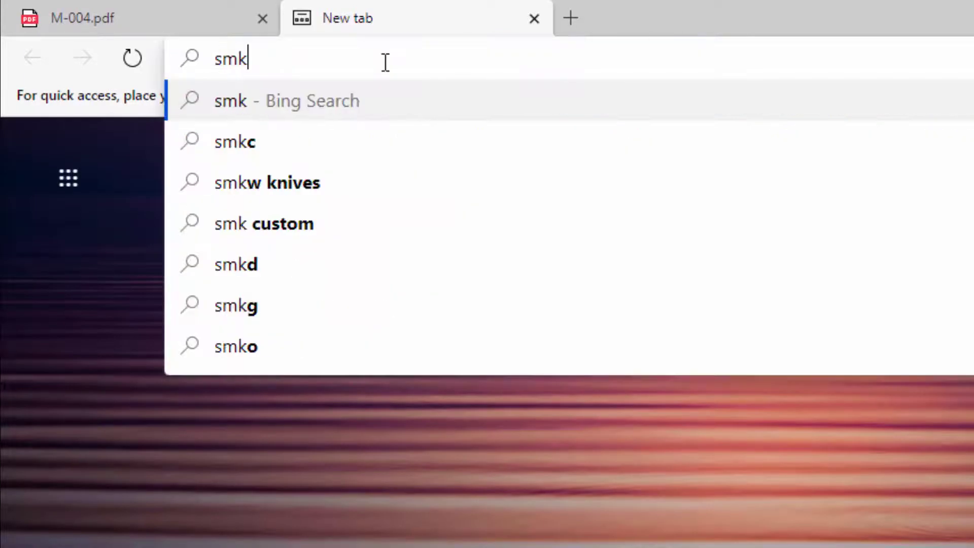
text( 1)
key(Return)
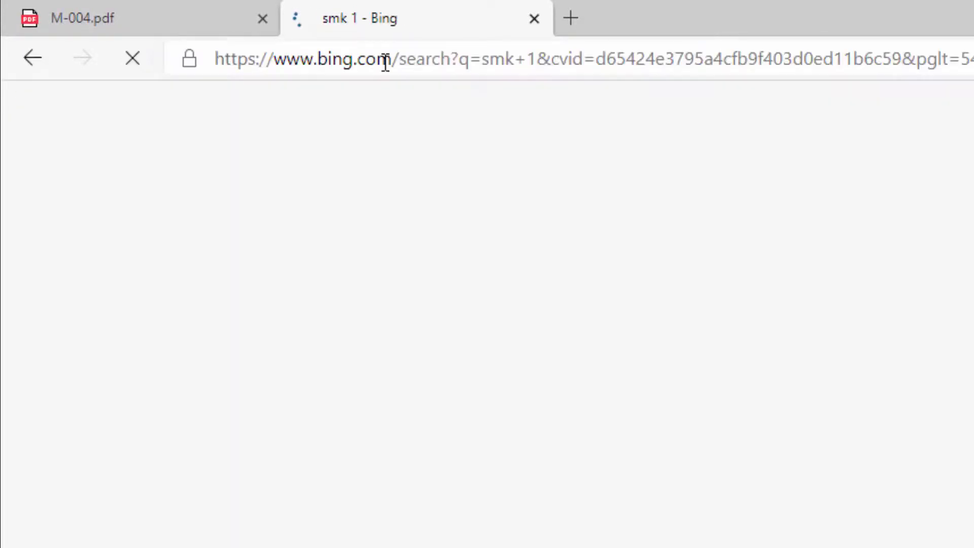
Scroll through the 'smk 1' results, then return to the M-004.pdf jobsheet.
scroll(488, 314, down, 8)
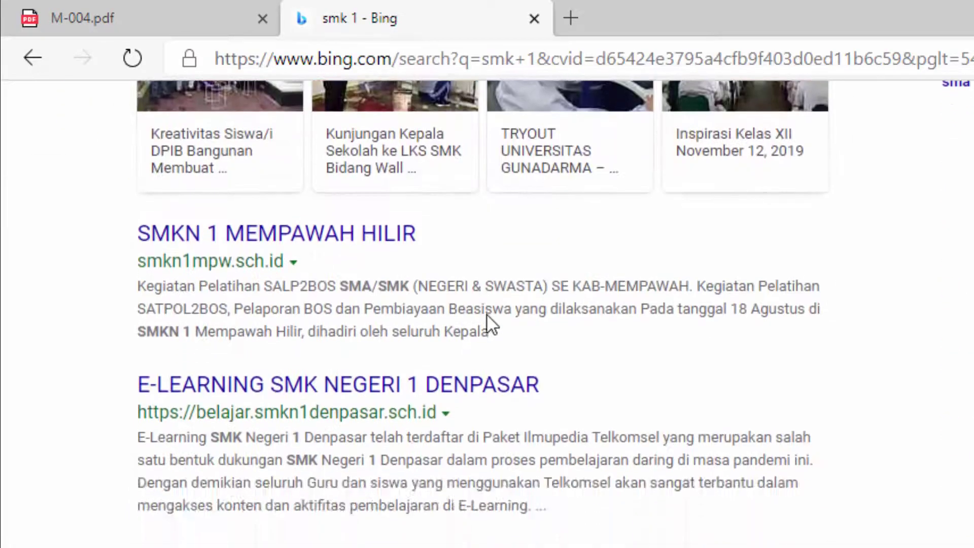
scroll(486, 314, up, 6)
scroll(485, 315, down, 10)
scroll(486, 316, up, 8)
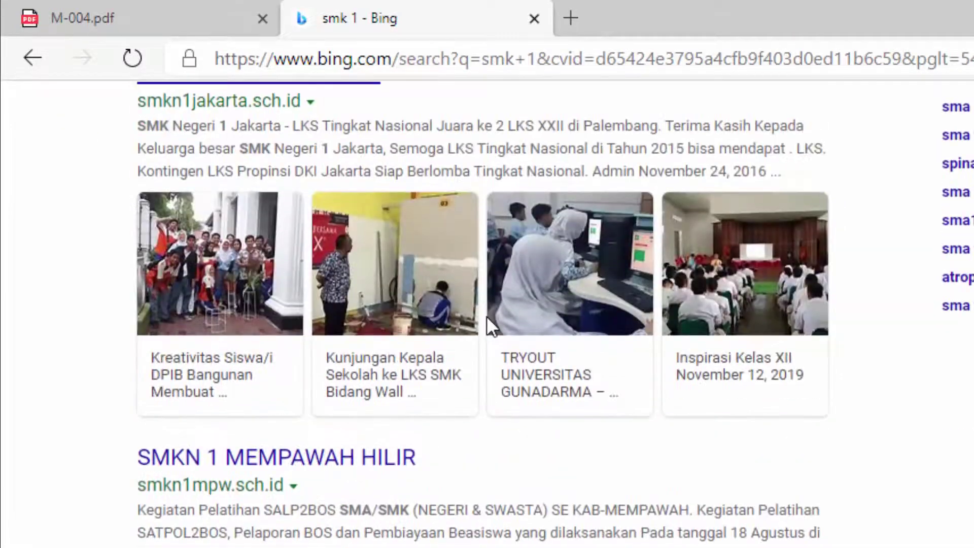
scroll(558, 431, down, 5)
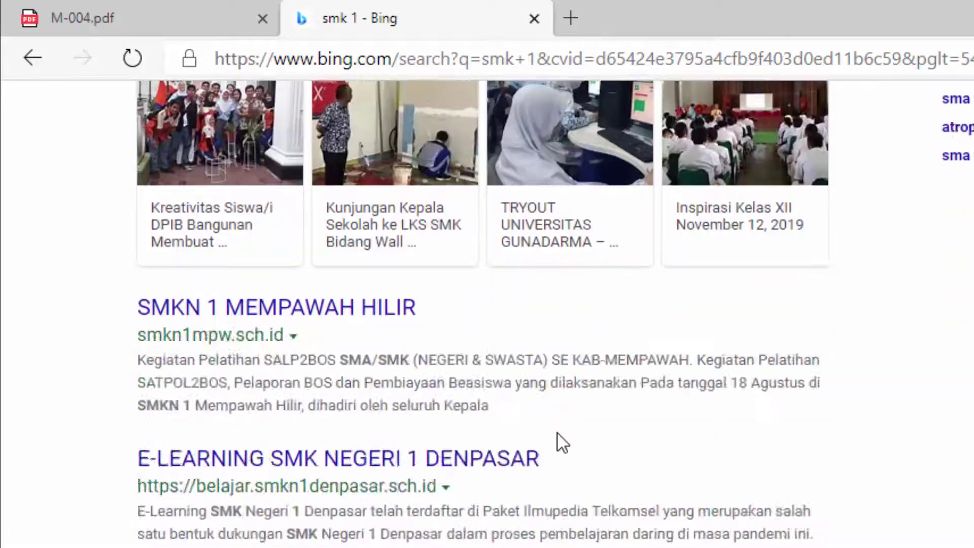
scroll(558, 431, up, 9)
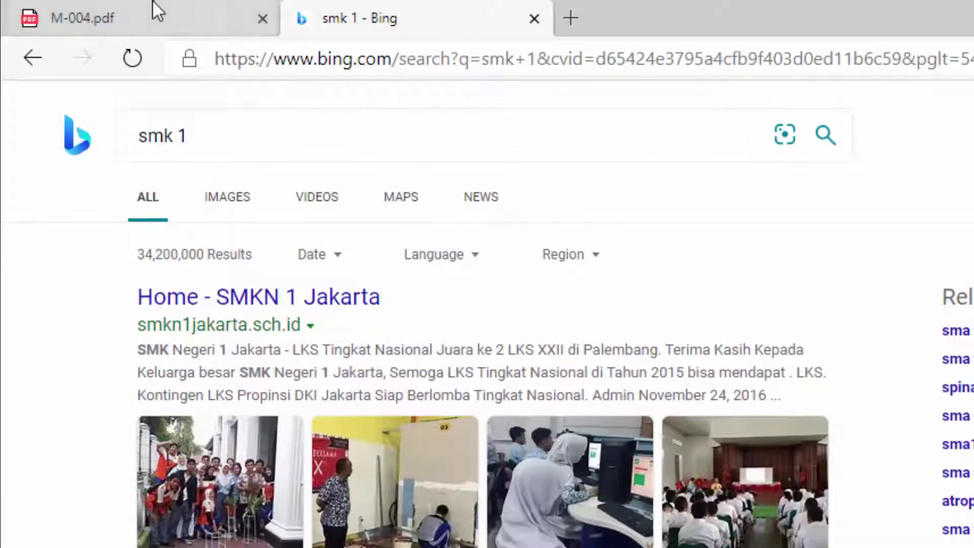
click(152, 15)
Review jobsheet steps 43–49, highlighting Port 3 in step 45 and the hotspot IP in step 47.
scroll(812, 384, up, 15)
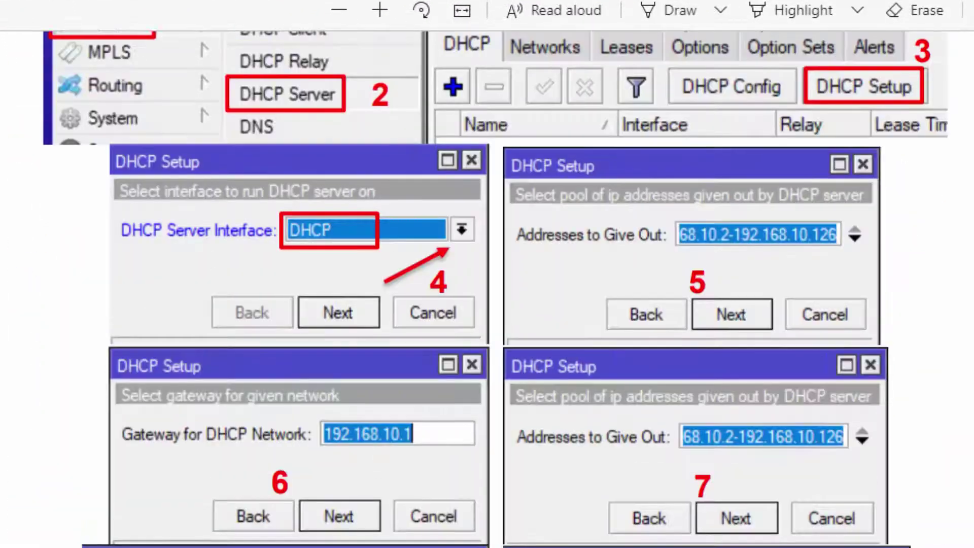
scroll(487, 304, up, 15)
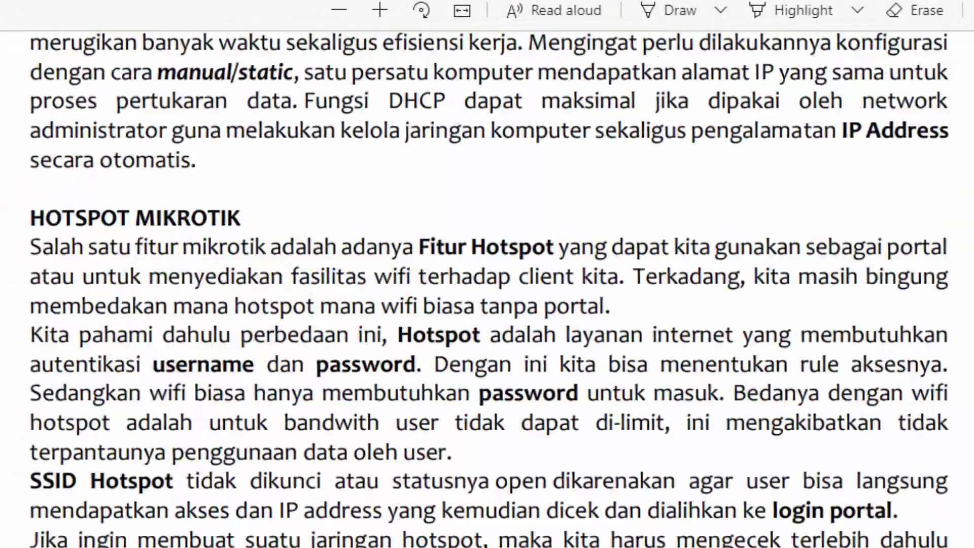
scroll(824, 177, down, 15)
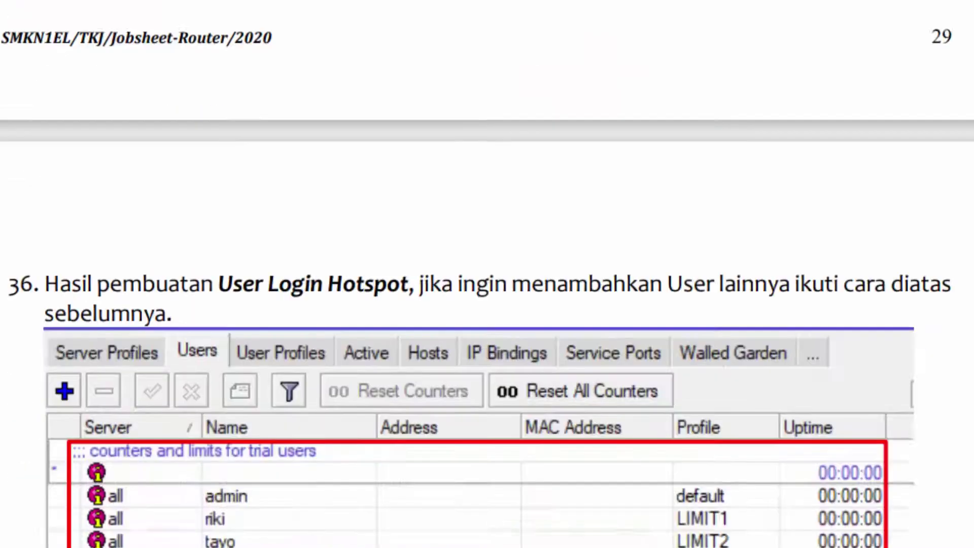
scroll(671, 414, down, 20)
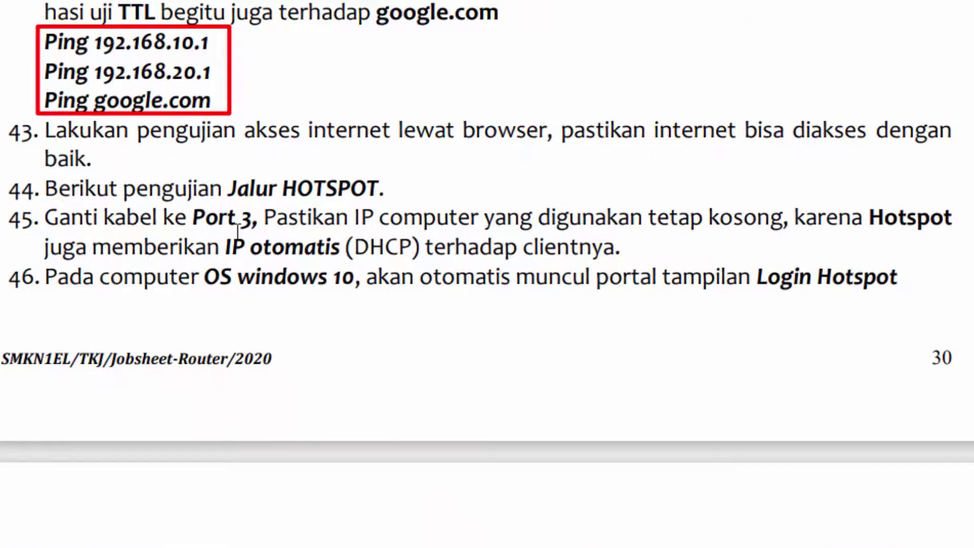
drag(188, 208, 264, 211)
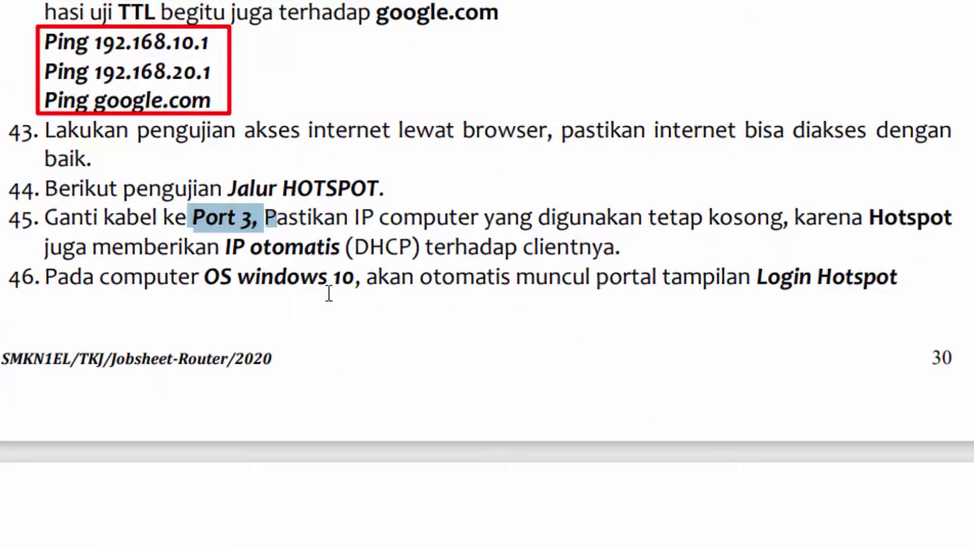
click(226, 207)
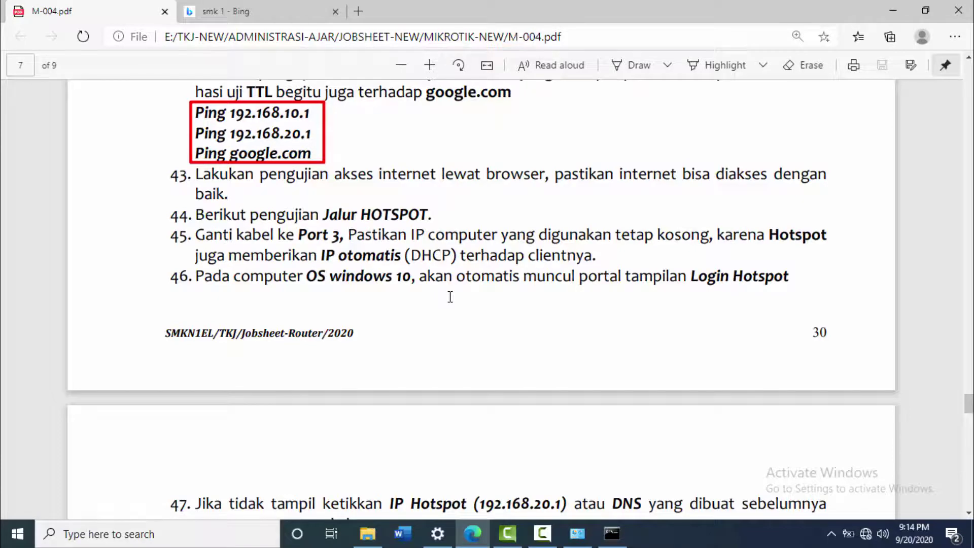
scroll(450, 296, down, 1)
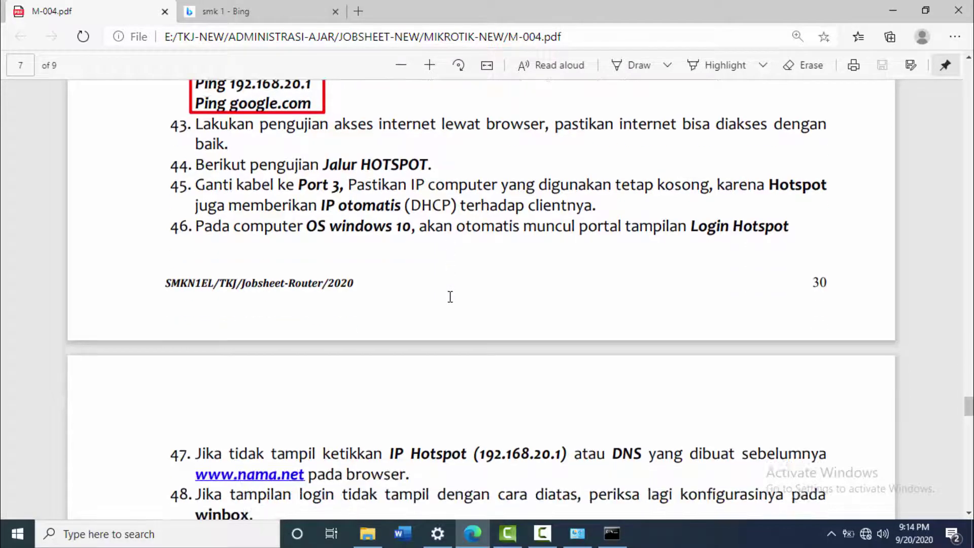
drag(495, 436, 554, 435)
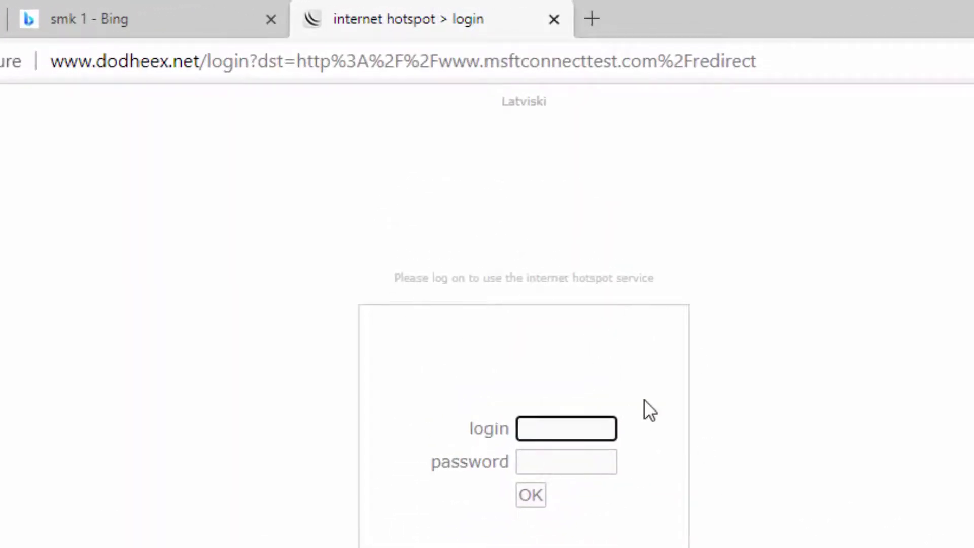
Sign in to the hotspot portal with the test user's username and password, revealing the password to verify it.
click(561, 430)
click(760, 391)
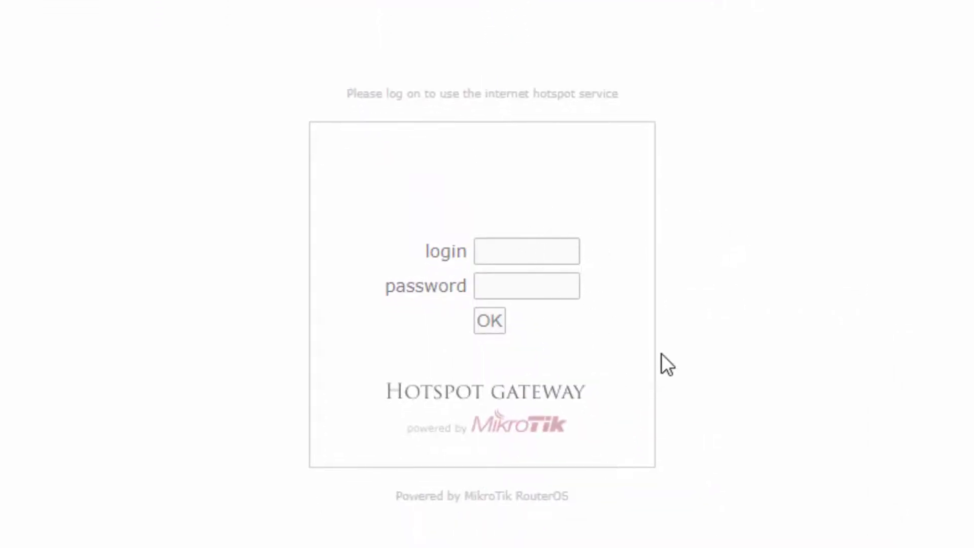
click(563, 256)
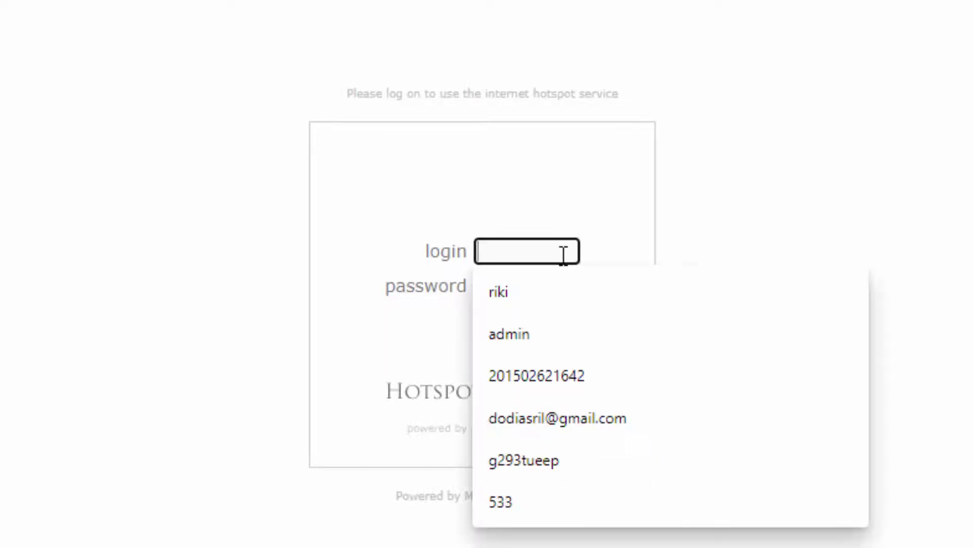
text(riki)
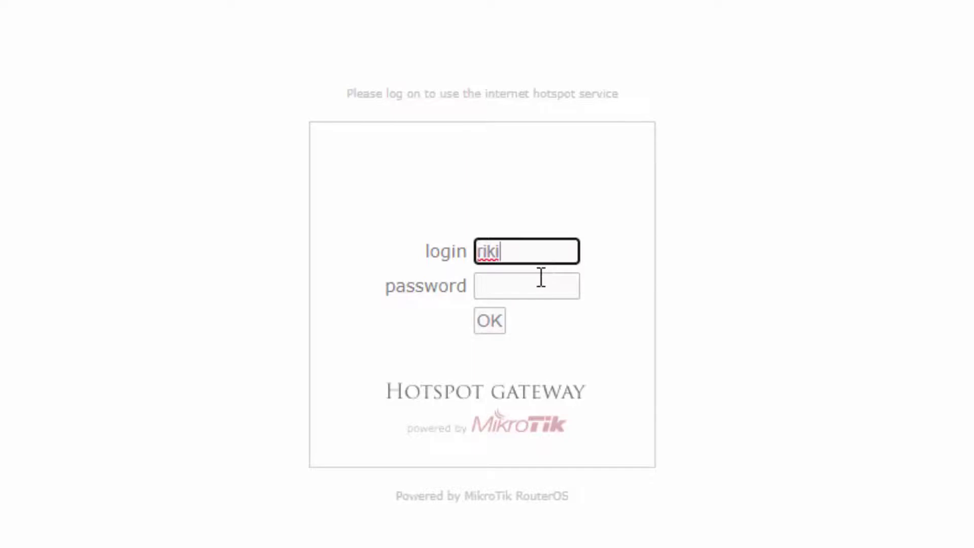
click(539, 276)
text(123)
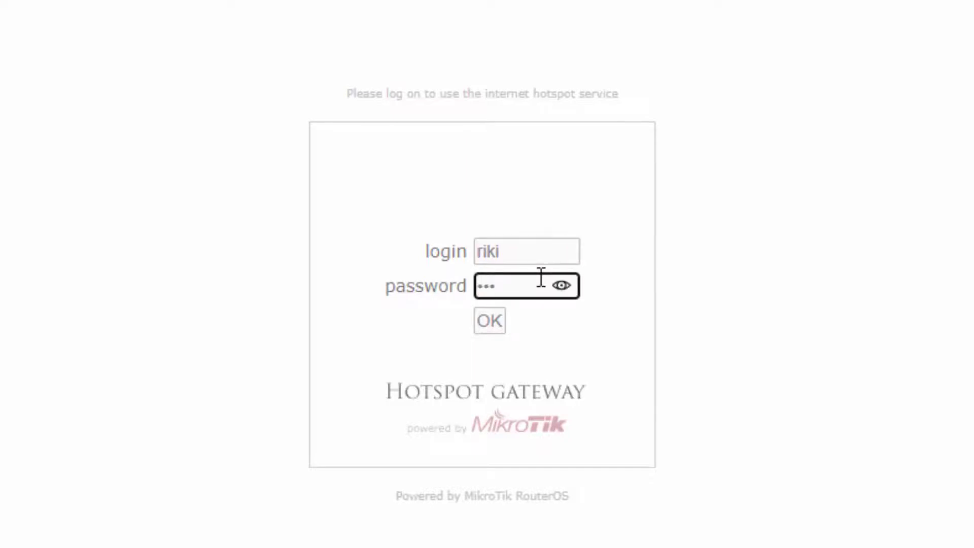
click(561, 285)
click(487, 322)
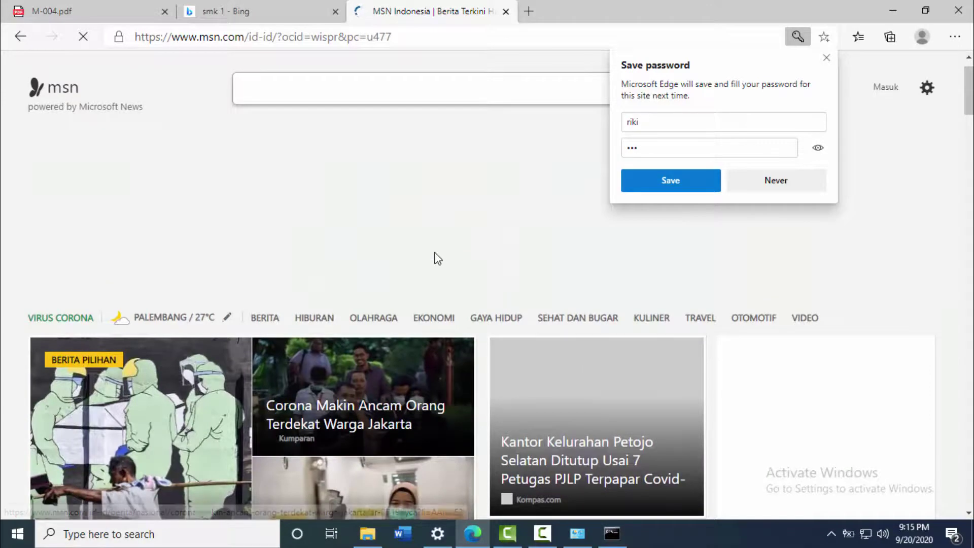
scroll(436, 256, down, 4)
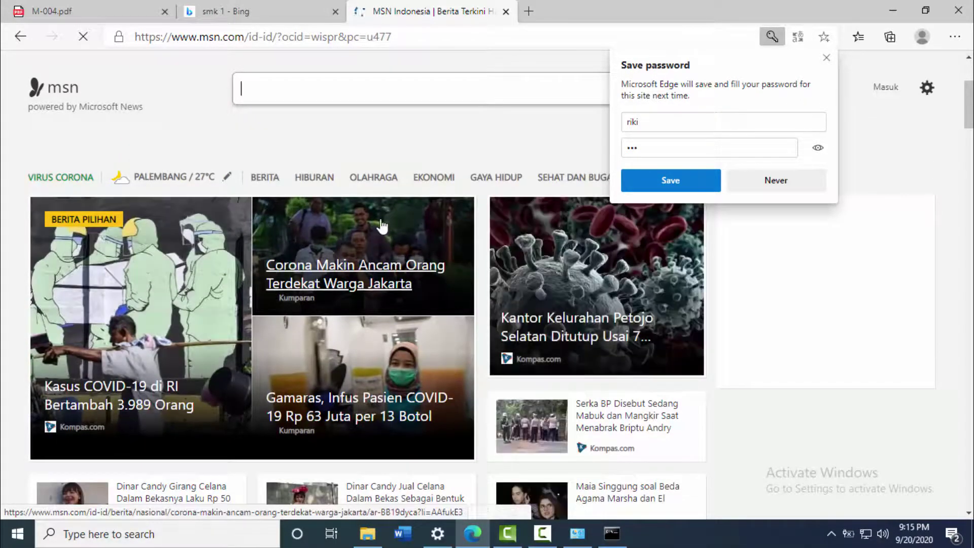
scroll(431, 244, down, 3)
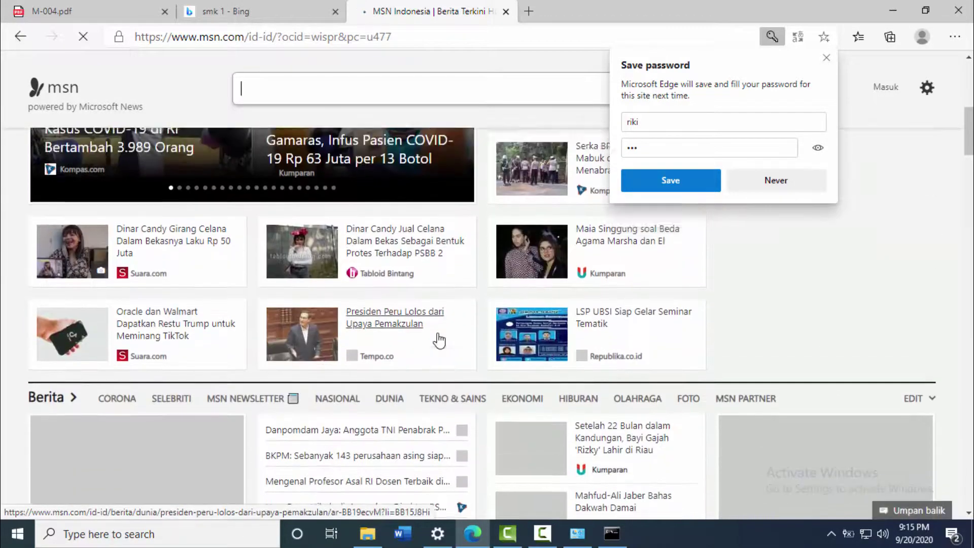
scroll(438, 337, down, 3)
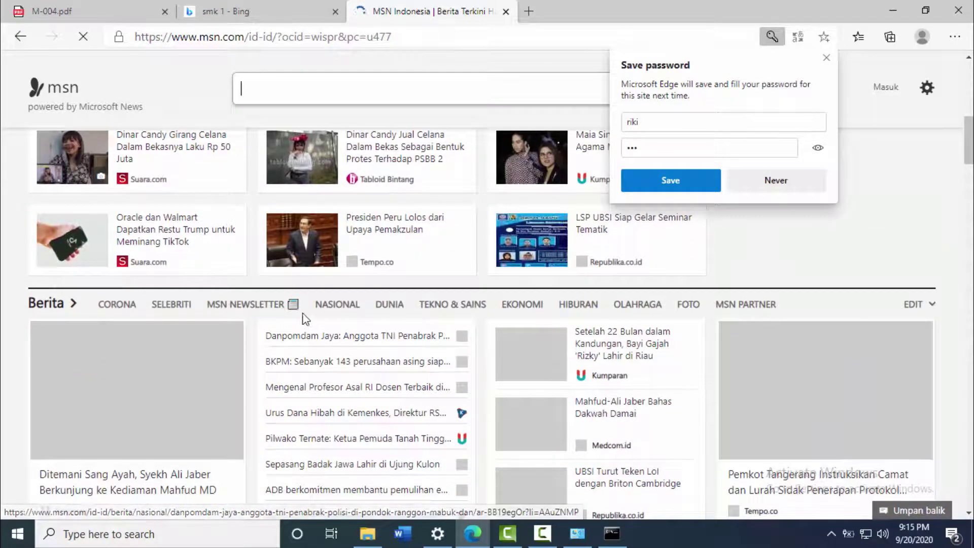
scroll(388, 340, down, 3)
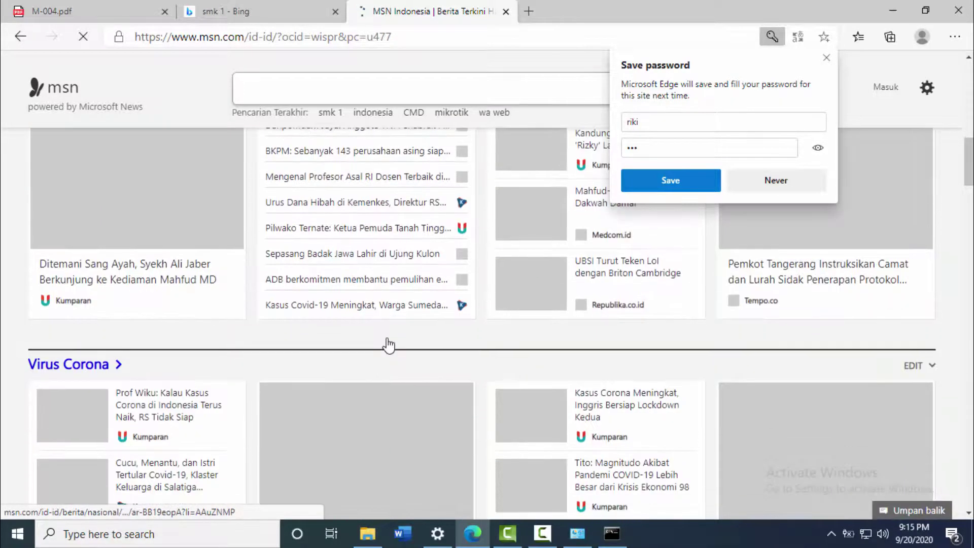
scroll(388, 345, up, 9)
scroll(389, 347, down, 3)
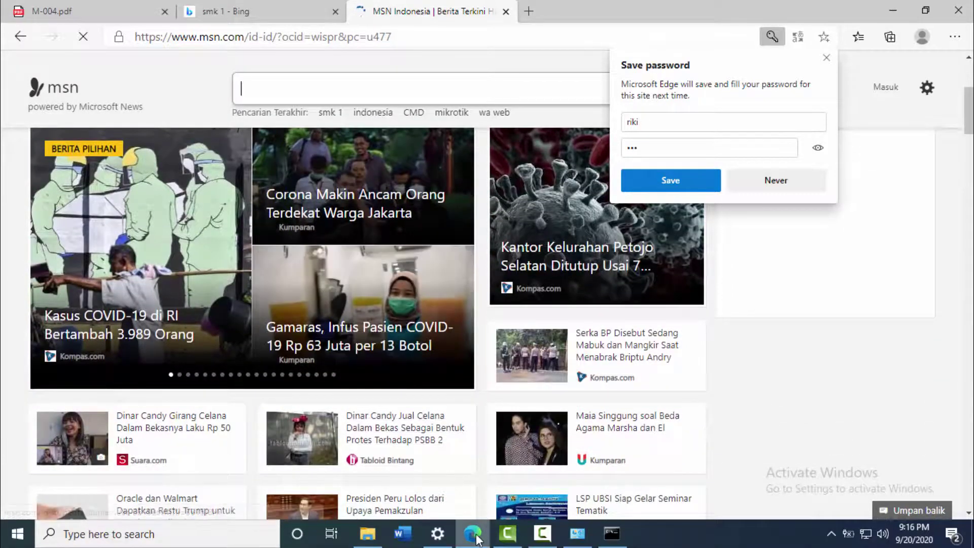
Return to the M-004.pdf jobsheet and scroll through pages 30–31, then back up toward the opening sections.
click(481, 539)
click(482, 542)
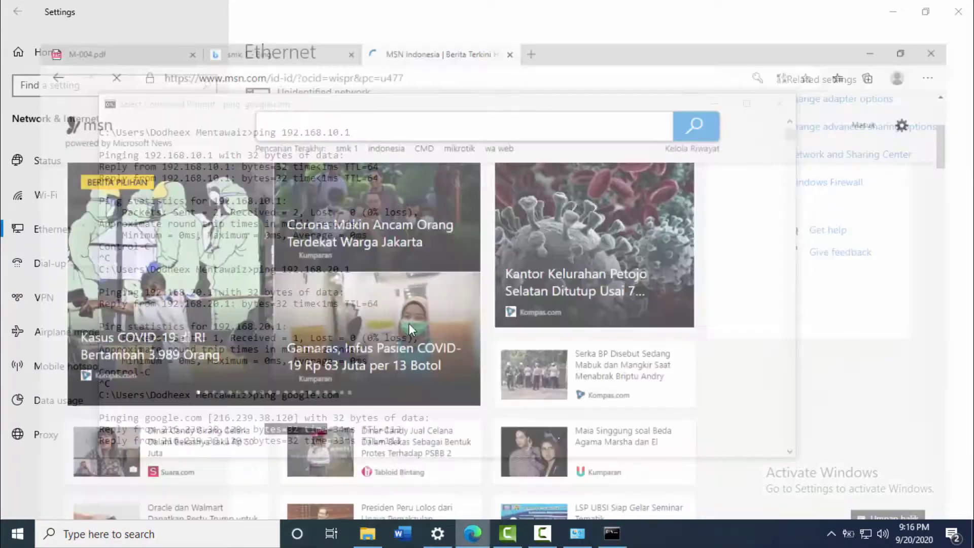
click(88, 9)
scroll(507, 284, down, 5)
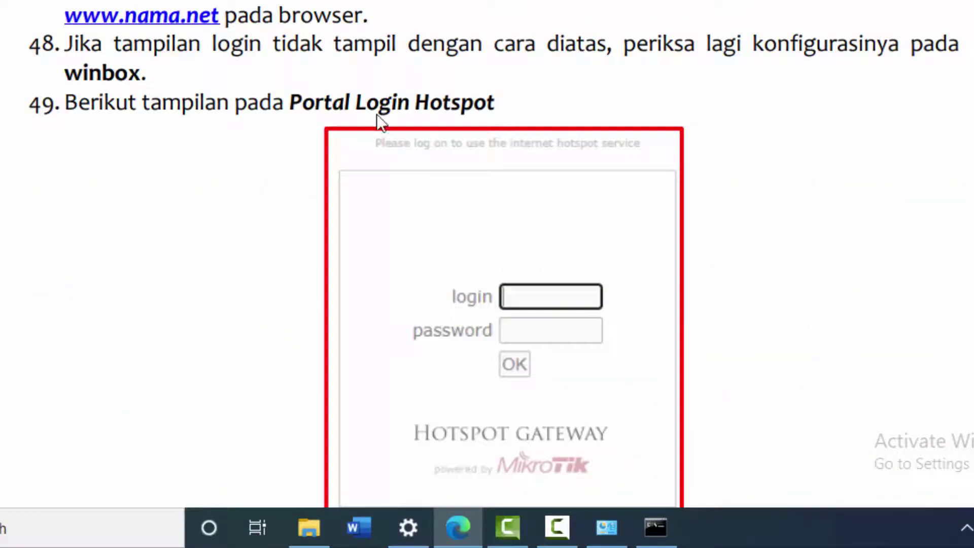
scroll(381, 119, down, 10)
scroll(455, 164, down, 10)
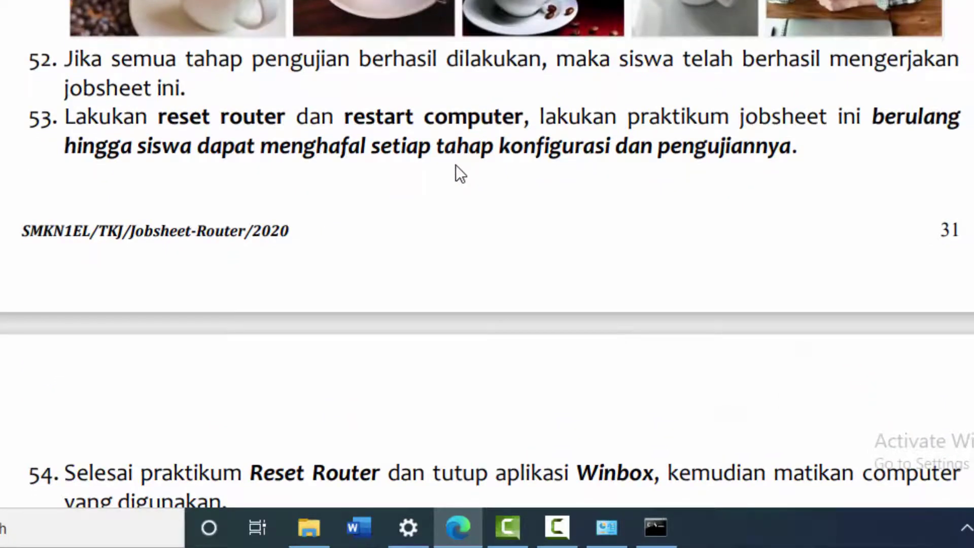
scroll(459, 174, down, 8)
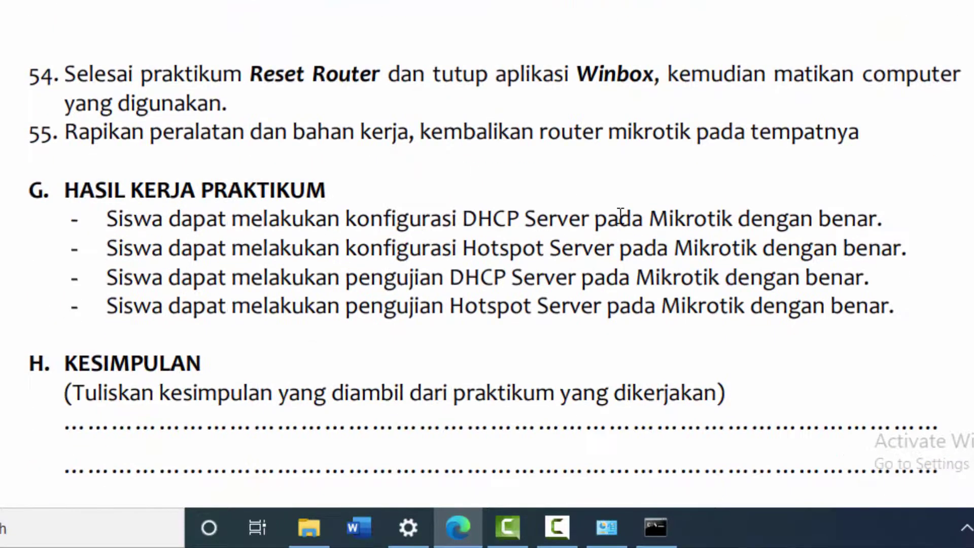
scroll(620, 216, up, 10)
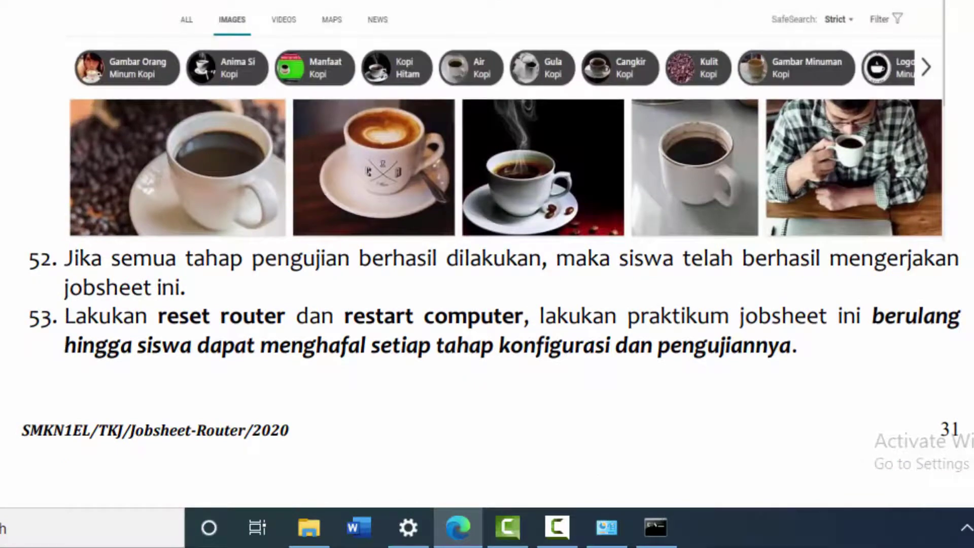
scroll(486, 254, up, 20)
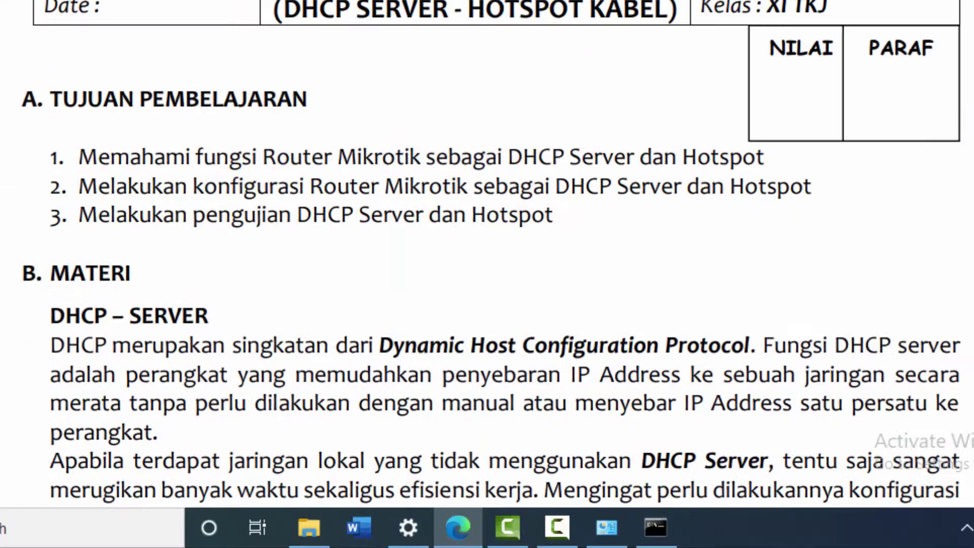
scroll(598, 171, up, 3)
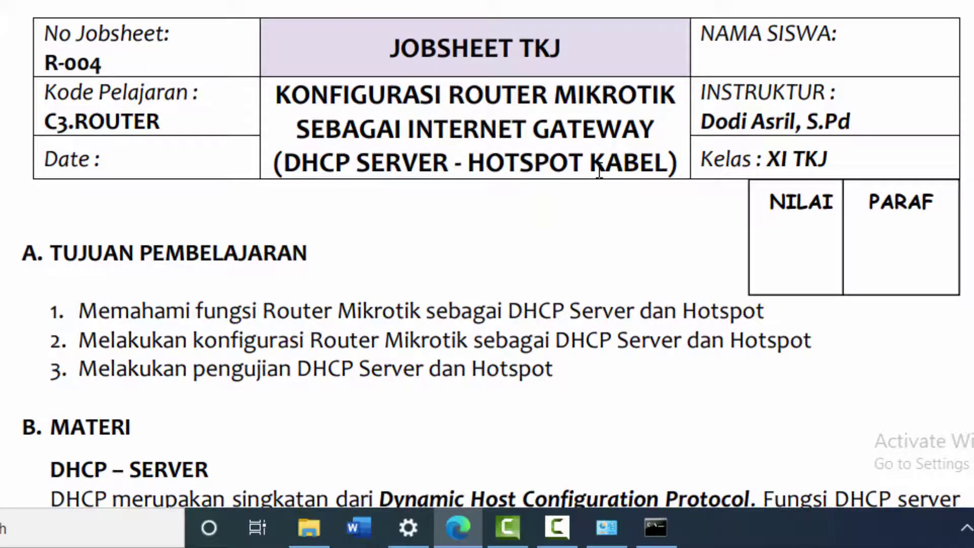
scroll(598, 172, down, 12)
scroll(600, 126, up, 4)
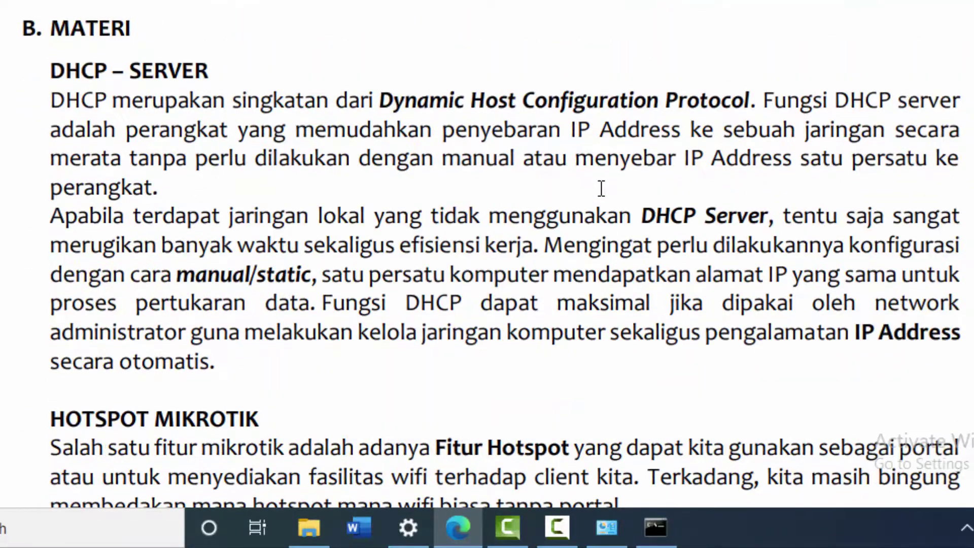
scroll(601, 188, up, 8)
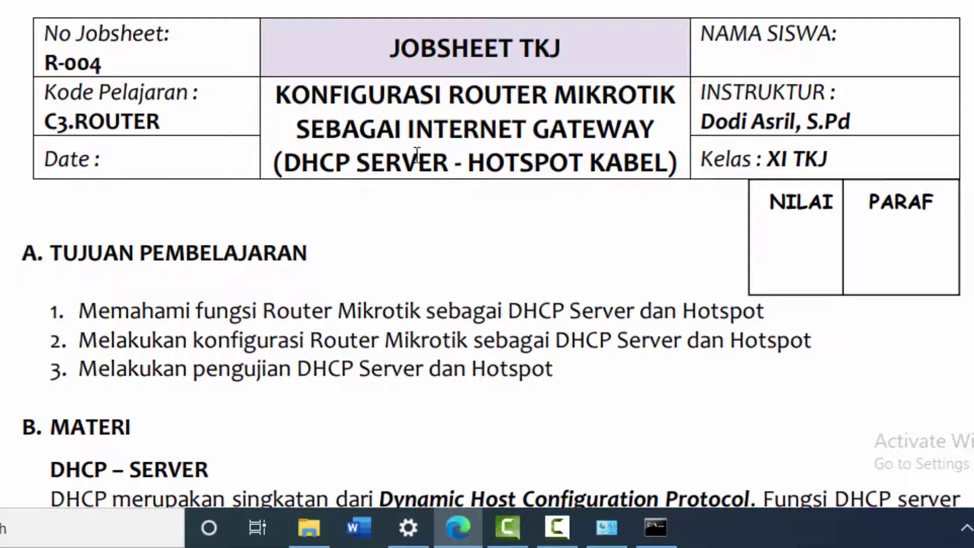
drag(303, 160, 335, 165)
click(425, 172)
drag(469, 163, 626, 153)
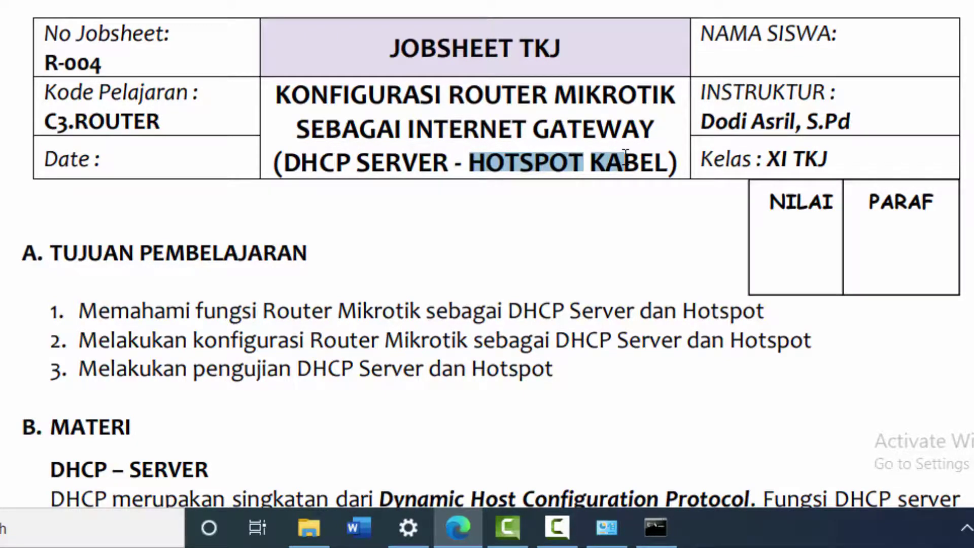
click(577, 159)
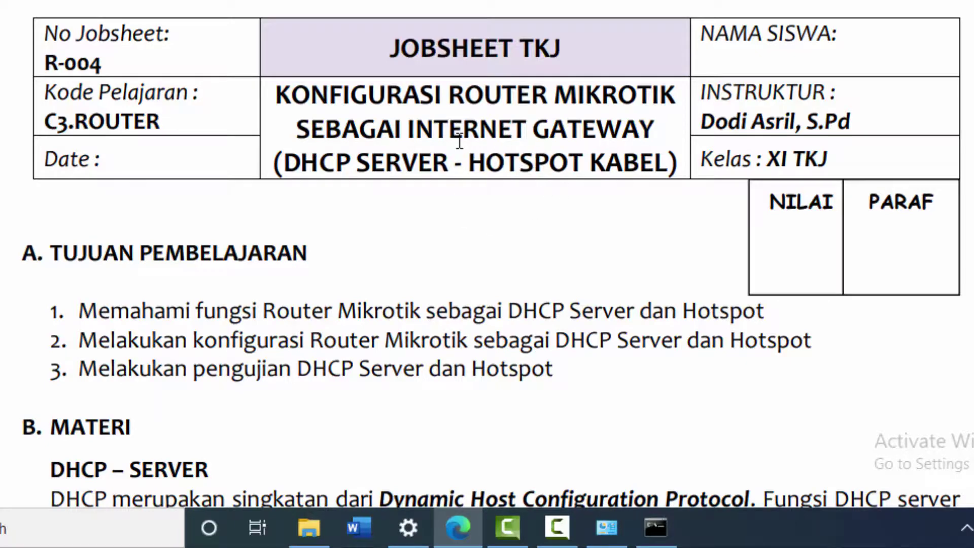
drag(418, 124, 543, 132)
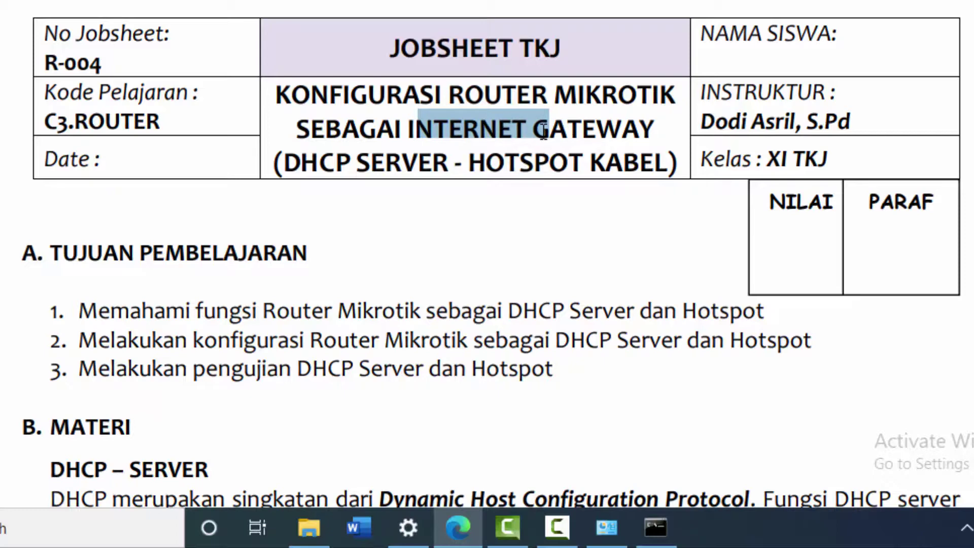